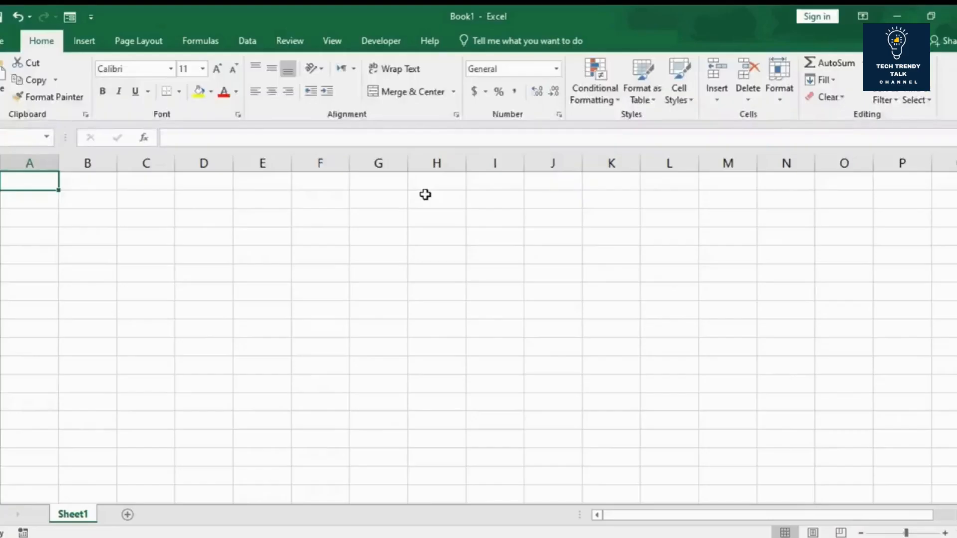
Step: Explore the blank sheet's grid by selecting individual cells, column C and the third row
{"action": "left_click", "coordinate": [143, 191]}
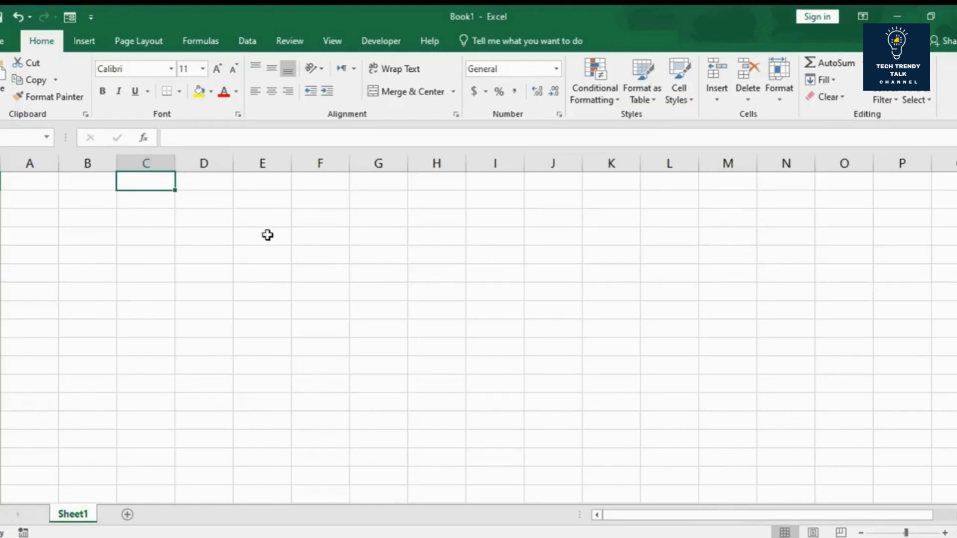
{"action": "left_click", "coordinate": [268, 234]}
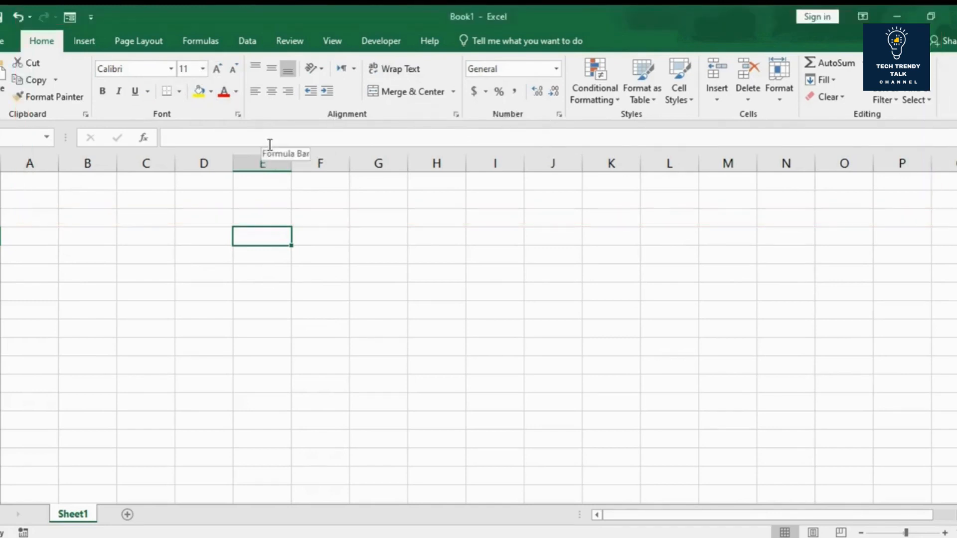
{"action": "left_click", "coordinate": [252, 273]}
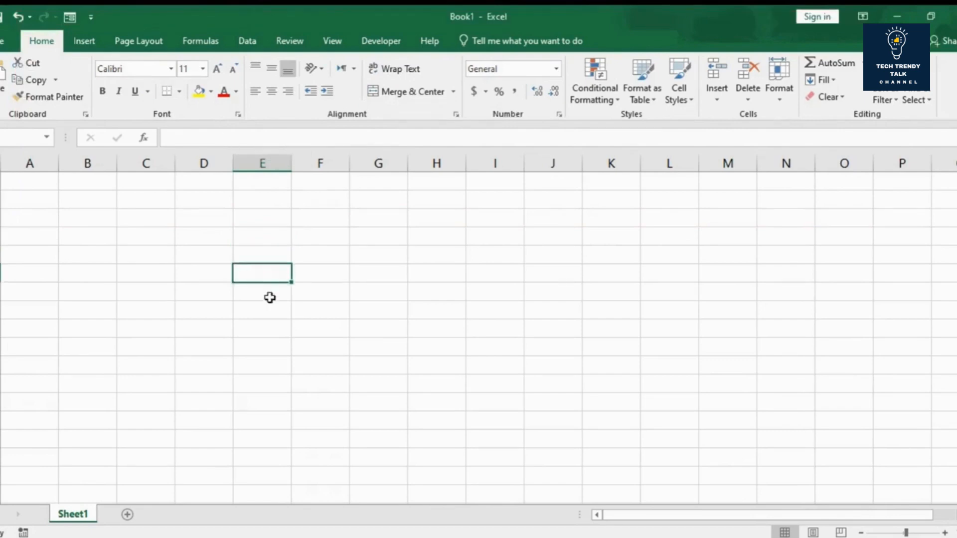
{"action": "left_click", "coordinate": [276, 307]}
{"action": "left_click", "coordinate": [335, 252]}
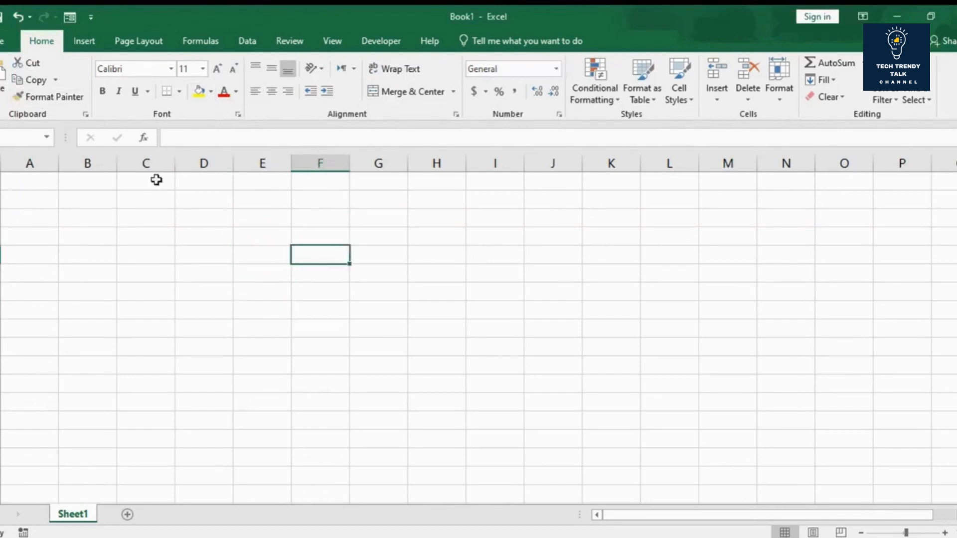
{"action": "left_click", "coordinate": [152, 235]}
{"action": "left_click", "coordinate": [145, 164]}
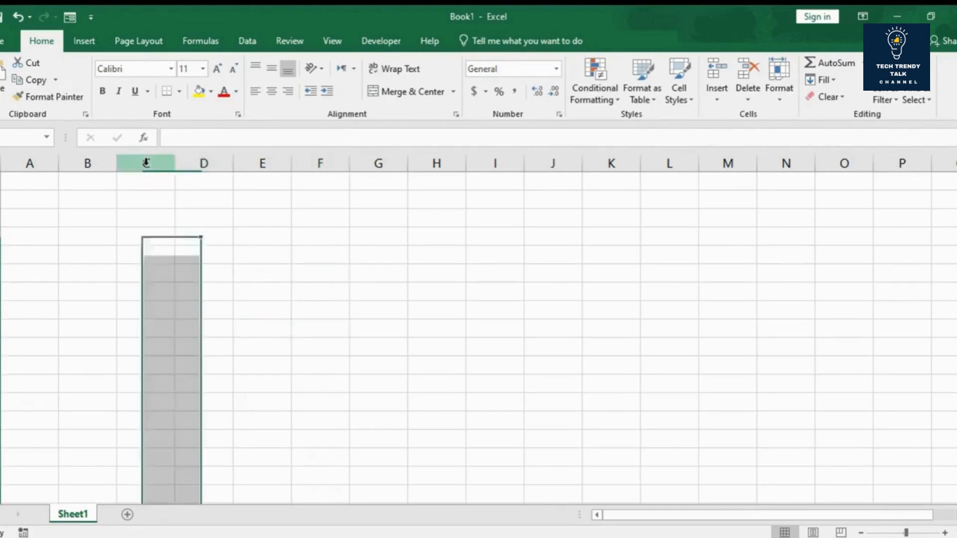
{"action": "left_click", "coordinate": [3, 218]}
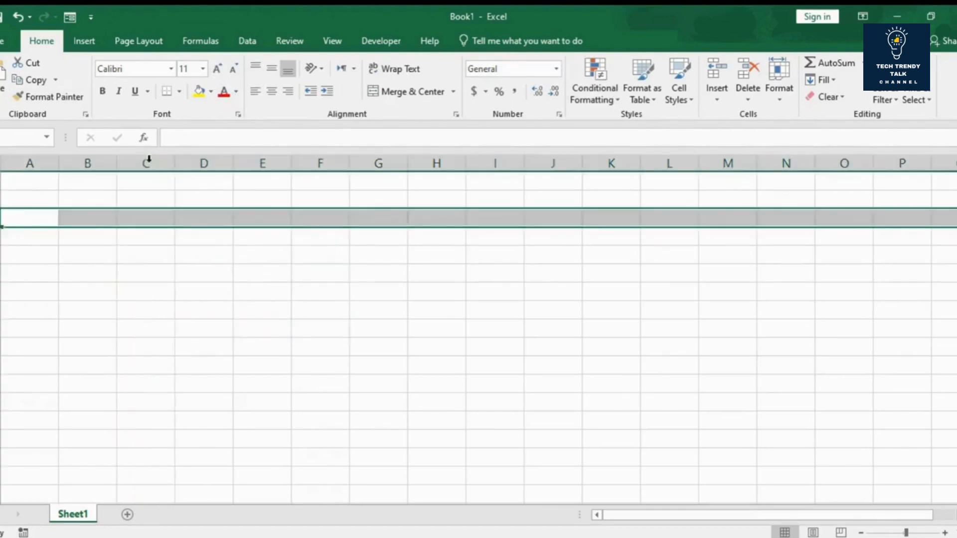
{"action": "left_click", "coordinate": [293, 270]}
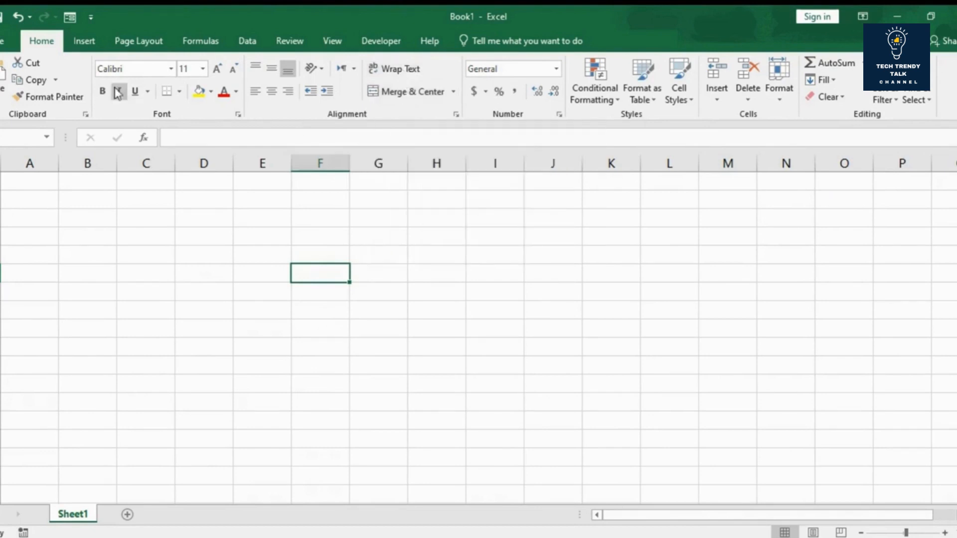
Step: Examine the ribbon's Insert, Page Layout, Formulas, Data, Review, View and Developer commands, returning to the Home commands
{"action": "left_click", "coordinate": [139, 40]}
{"action": "left_click", "coordinate": [197, 43]}
{"action": "left_click", "coordinate": [250, 44]}
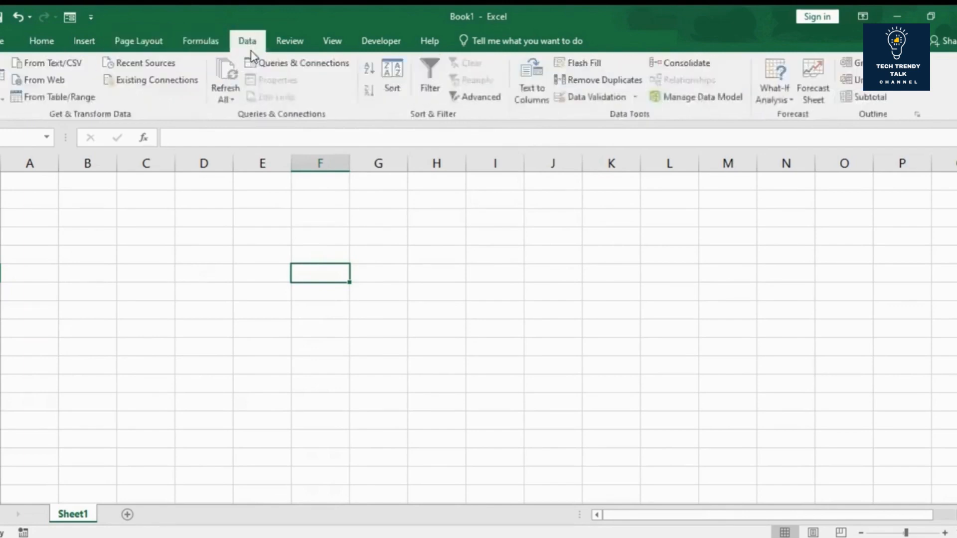
{"action": "left_click", "coordinate": [43, 42]}
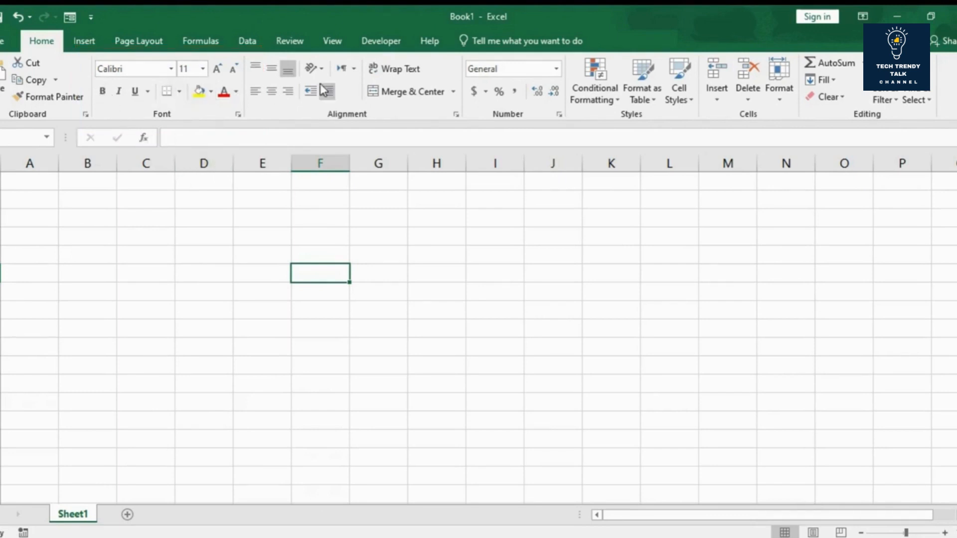
{"action": "left_click", "coordinate": [89, 39]}
{"action": "left_click", "coordinate": [135, 45]}
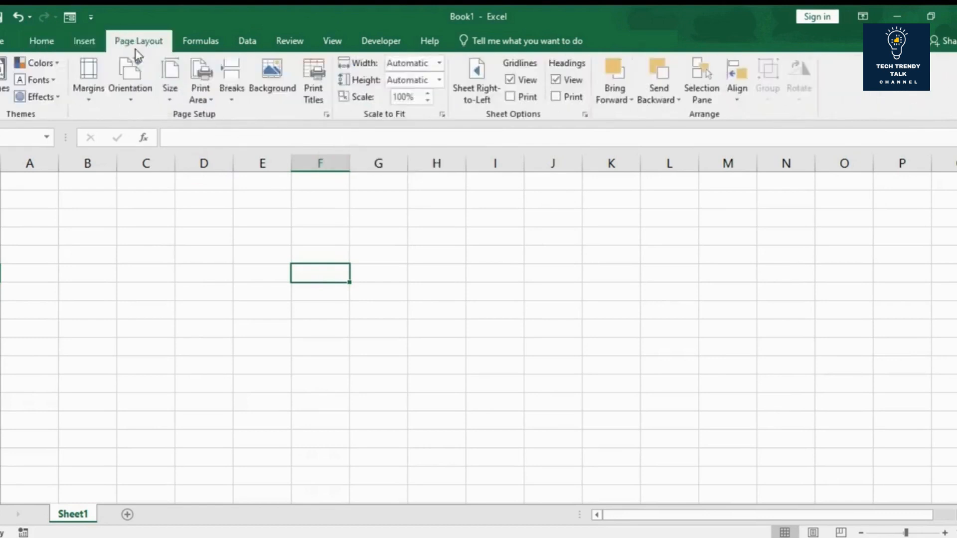
{"action": "left_click", "coordinate": [208, 41]}
{"action": "left_click", "coordinate": [248, 41]}
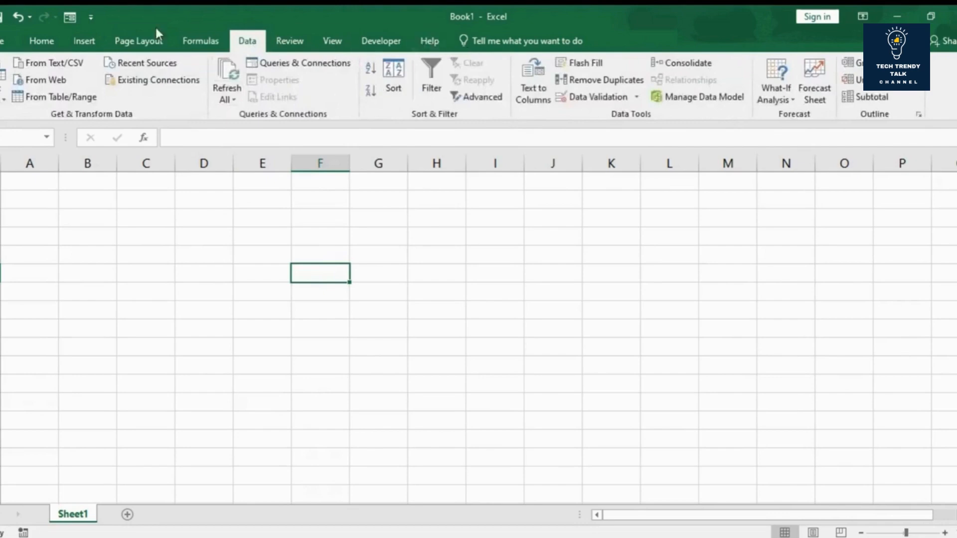
{"action": "left_click", "coordinate": [297, 41]}
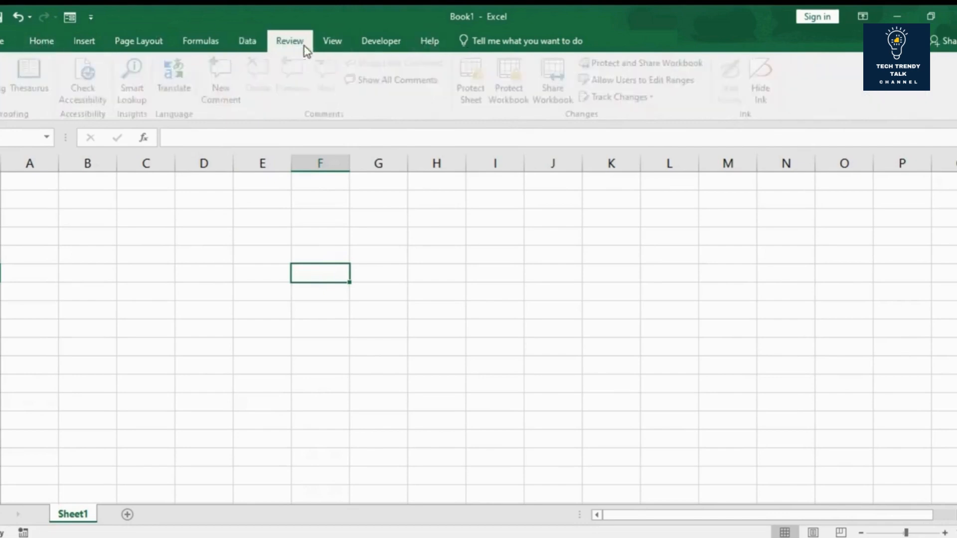
{"action": "left_click", "coordinate": [338, 40]}
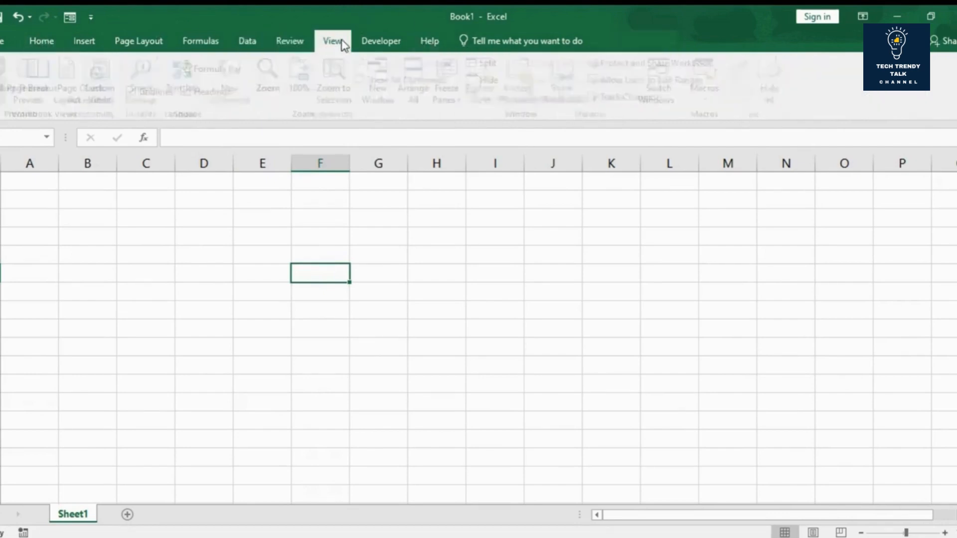
{"action": "left_click", "coordinate": [369, 44]}
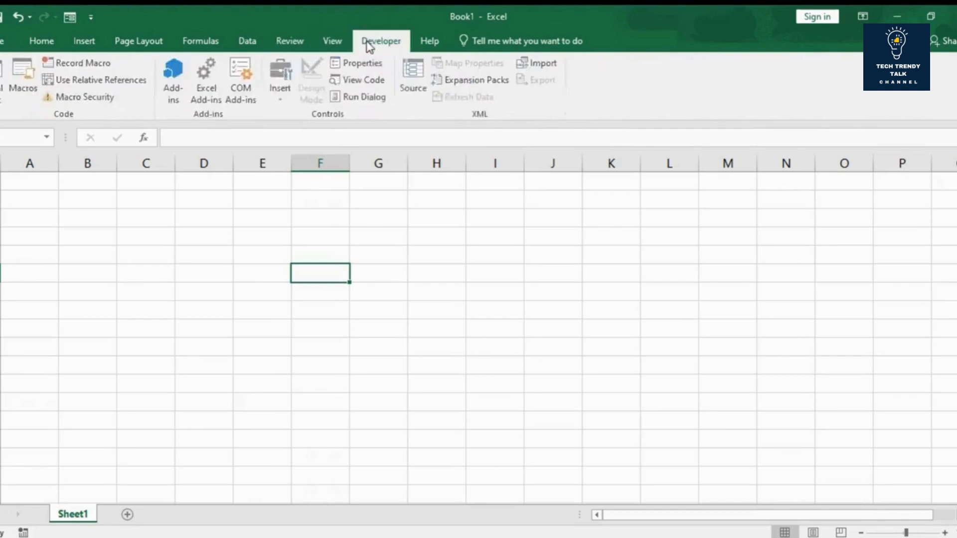
{"action": "left_click", "coordinate": [47, 44]}
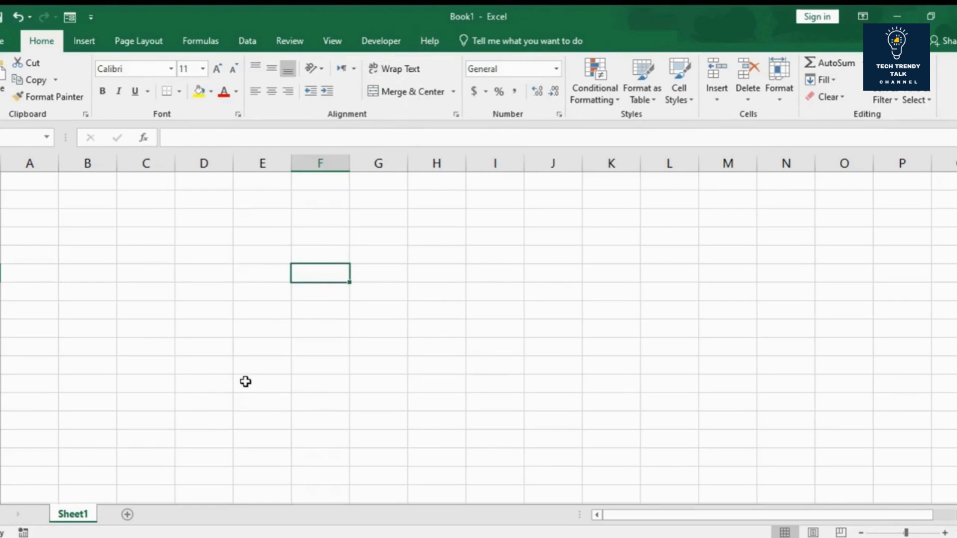
Step: Set the ribbon to auto-hide, reveal it temporarily and return to the sheet
{"action": "left_click", "coordinate": [863, 17]}
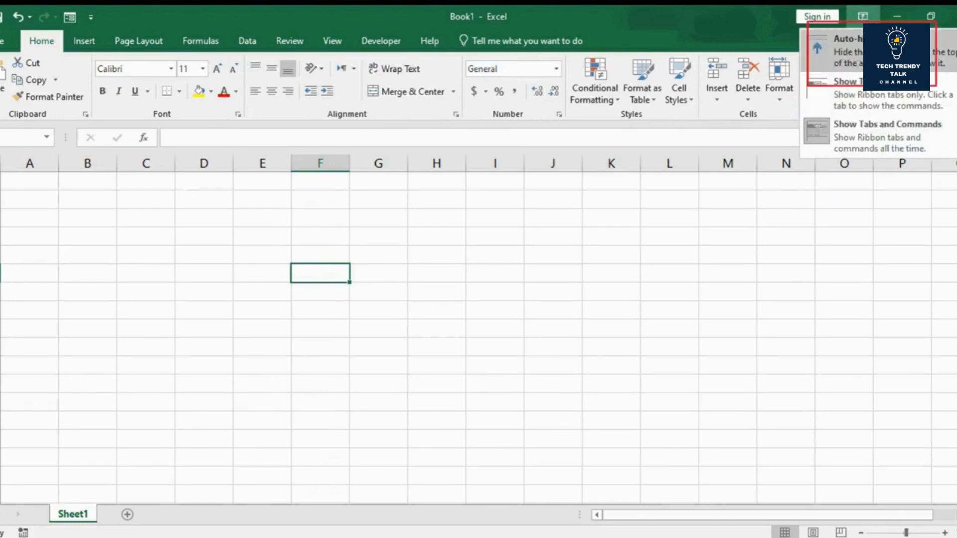
{"action": "left_click", "coordinate": [859, 44]}
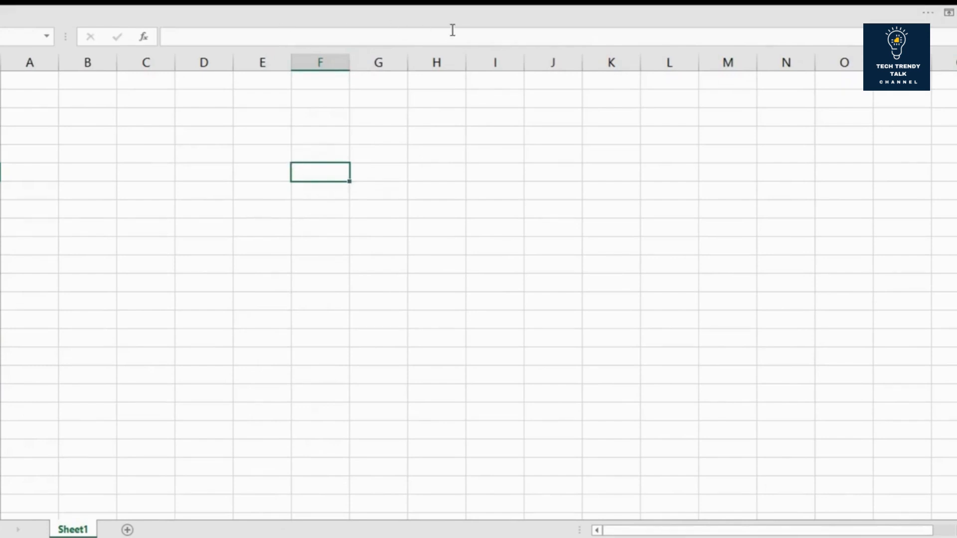
{"action": "left_click", "coordinate": [453, 6]}
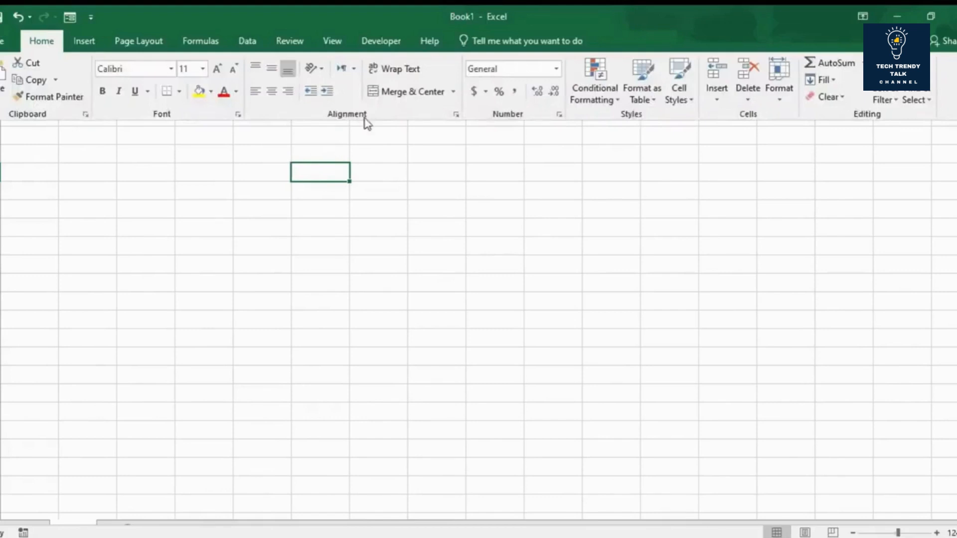
{"action": "left_click", "coordinate": [450, 249]}
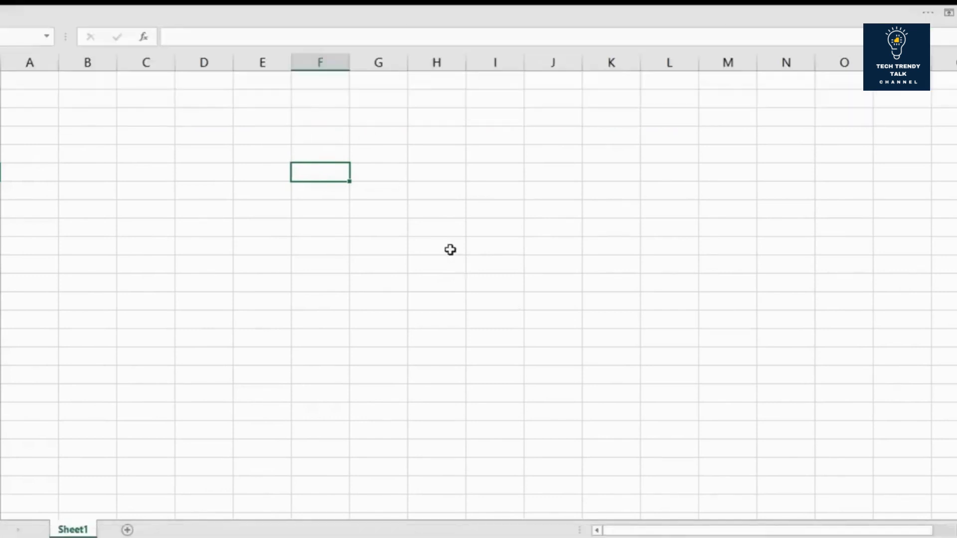
Step: Enter trial text in the selected column F cell and erase it
{"action": "type", "text": "jsjhj"}
{"action": "key", "text": "BackSpace"}
{"action": "key", "text": "BackSpace"}
{"action": "key", "text": "BackSpace"}
{"action": "key", "text": "BackSpace"}
{"action": "key", "text": "BackSpace"}
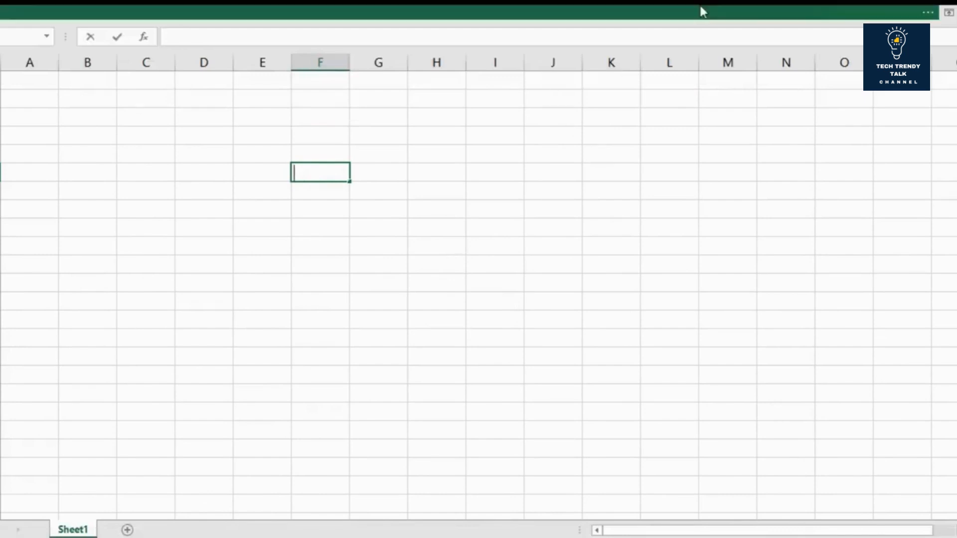
Step: Restore the ribbon with Show Tabs and Commands and leave the cell being edited
{"action": "left_click", "coordinate": [948, 13]}
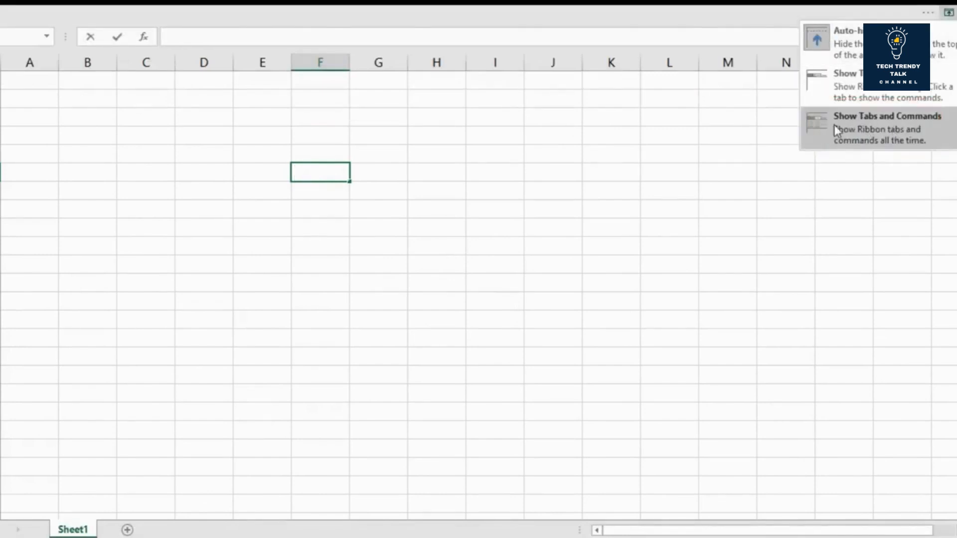
{"action": "left_click", "coordinate": [904, 128]}
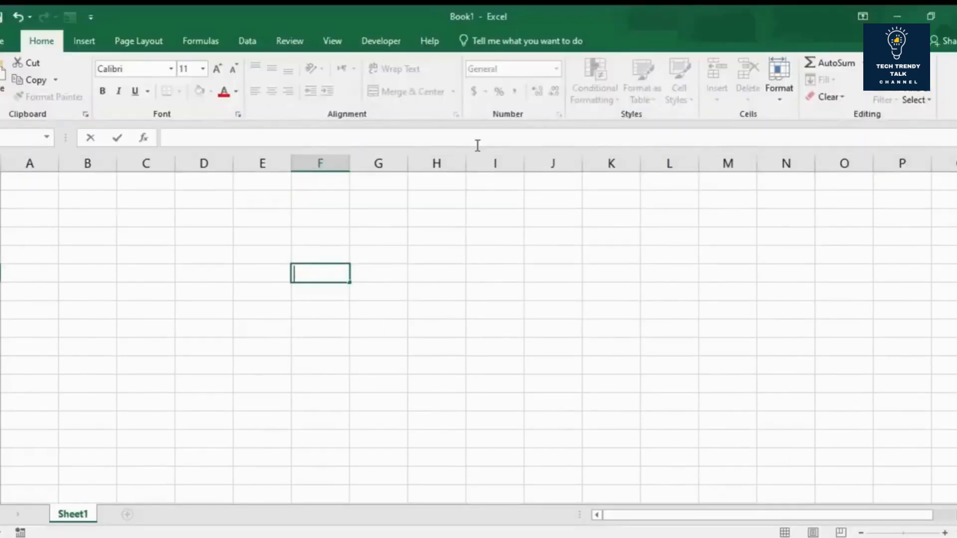
{"action": "left_click", "coordinate": [216, 254]}
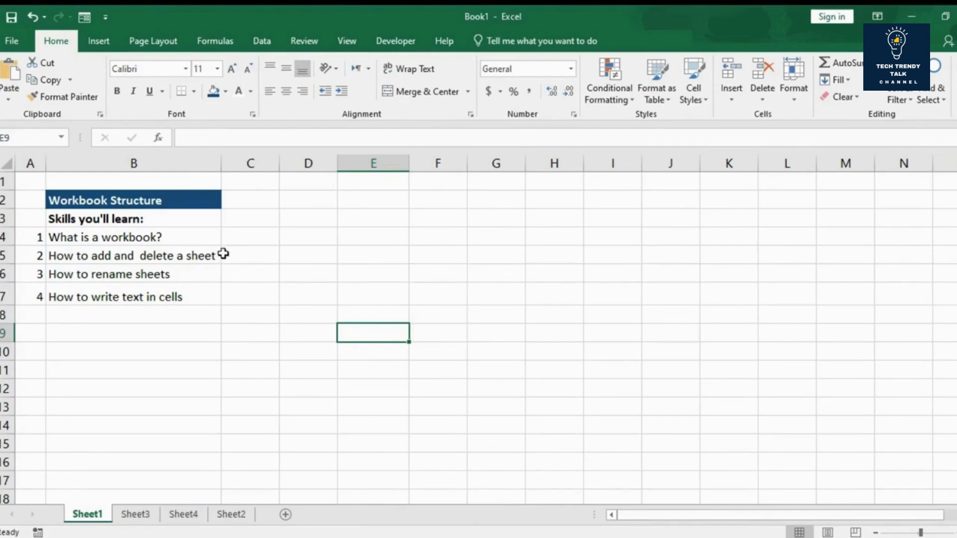
Step: Add a new worksheet after Sheet1 and delete it again
{"action": "left_click", "coordinate": [223, 234]}
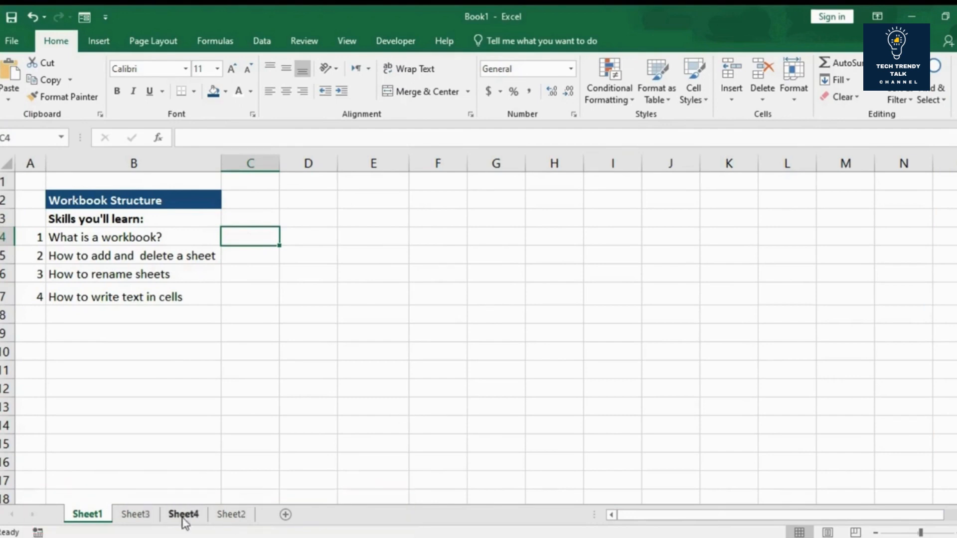
{"action": "left_click", "coordinate": [285, 515]}
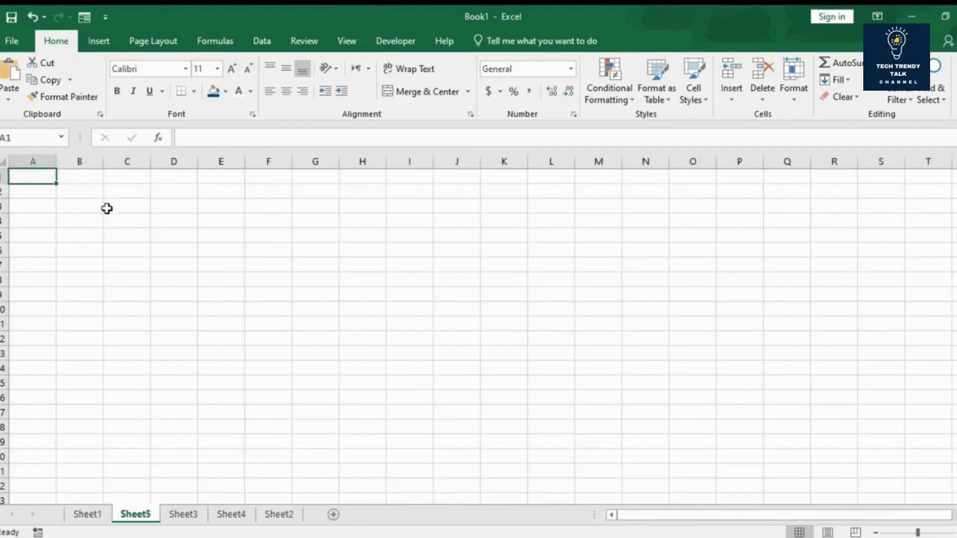
{"action": "right_click", "coordinate": [140, 519]}
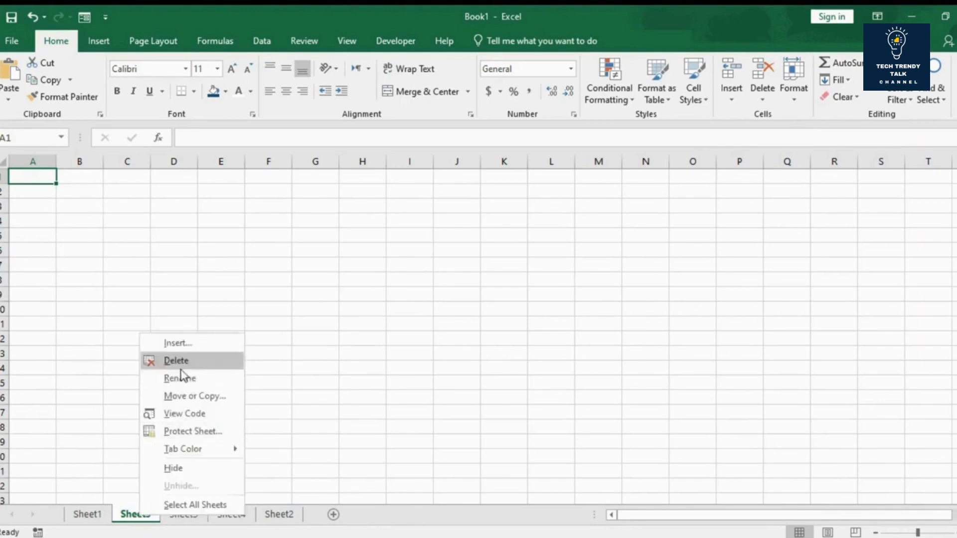
{"action": "left_click", "coordinate": [157, 363]}
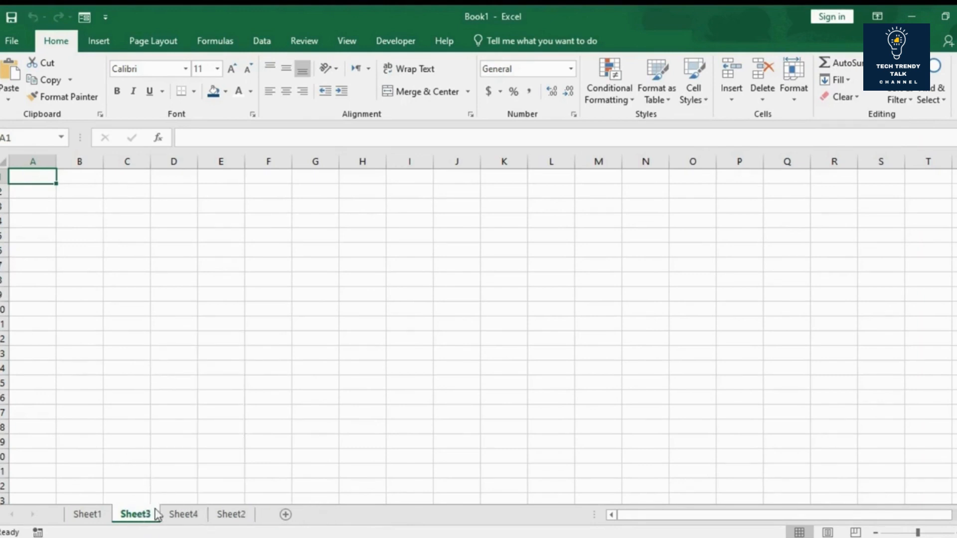
Step: Rename Sheet1 as "Achieve More"
{"action": "left_click", "coordinate": [93, 517]}
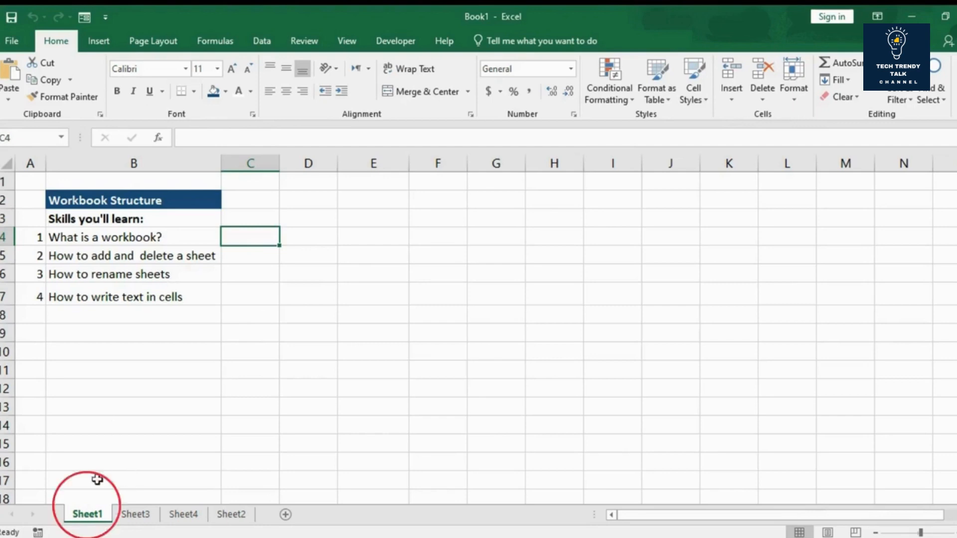
{"action": "right_click", "coordinate": [89, 520]}
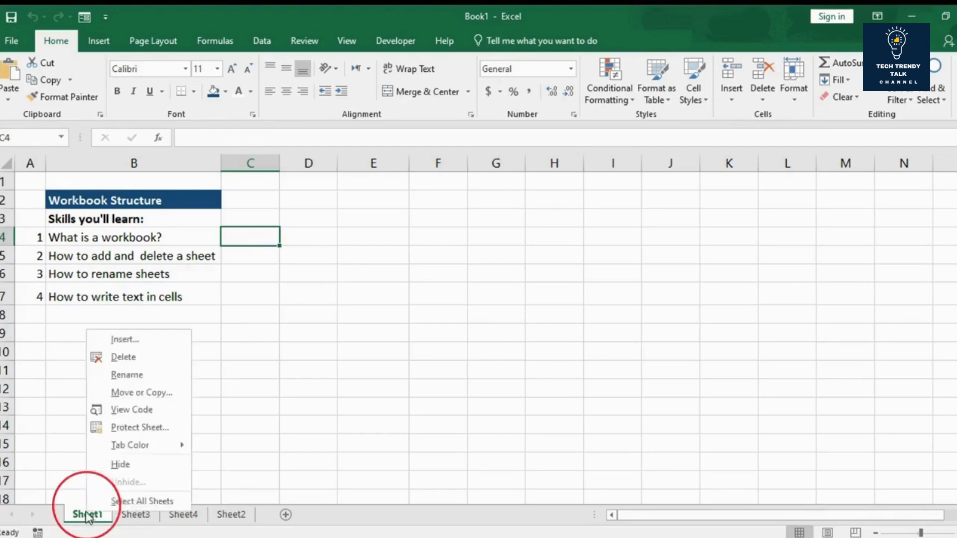
{"action": "left_click", "coordinate": [122, 379]}
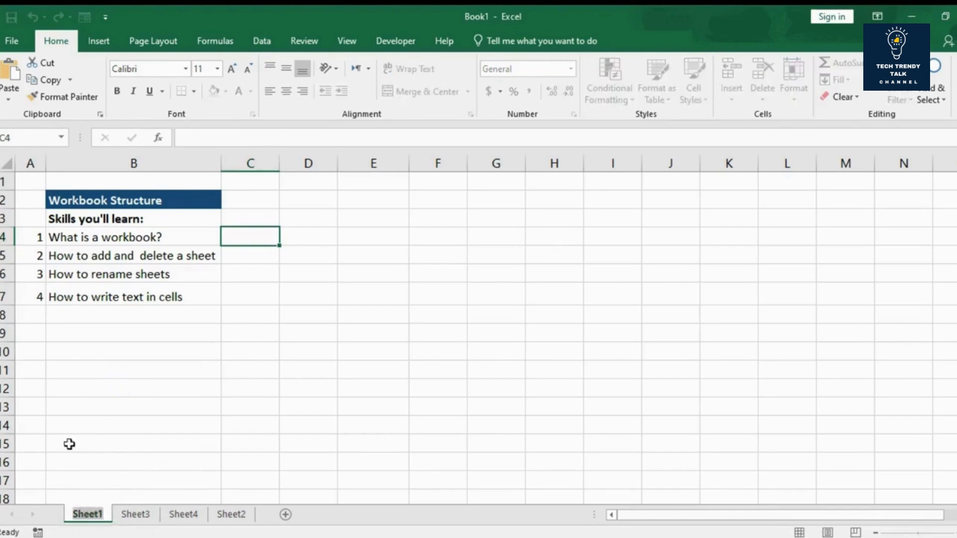
{"action": "type", "text": "Achi"}
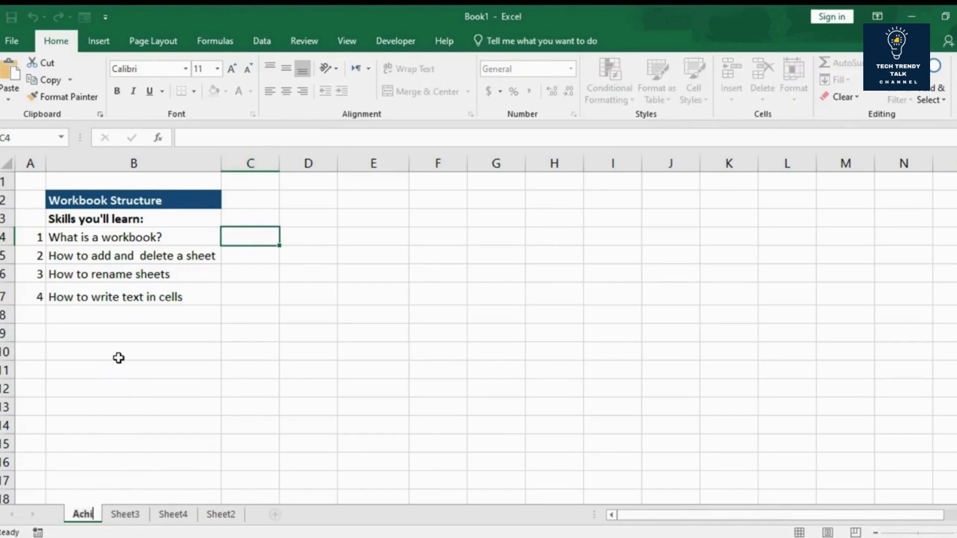
{"action": "type", "text": "eve More"}
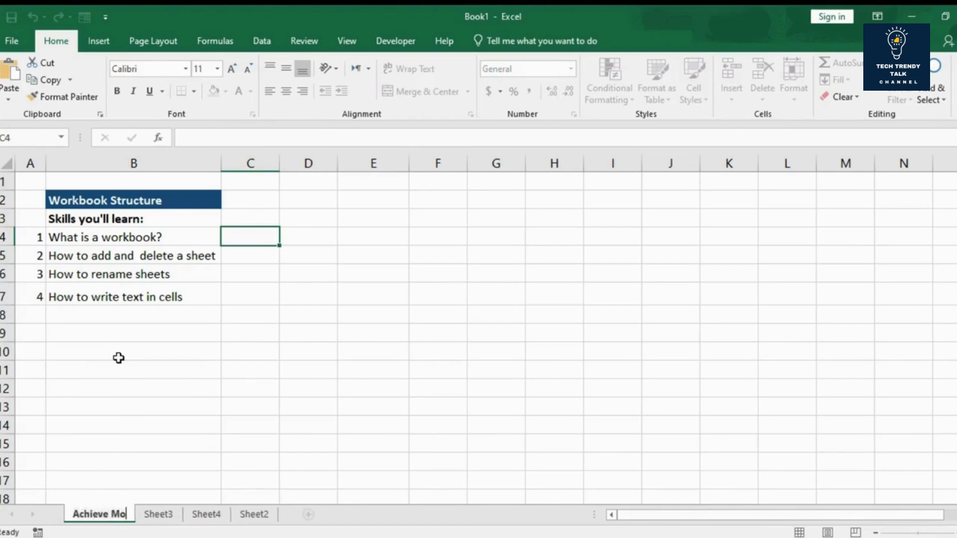
{"action": "key", "text": "Return"}
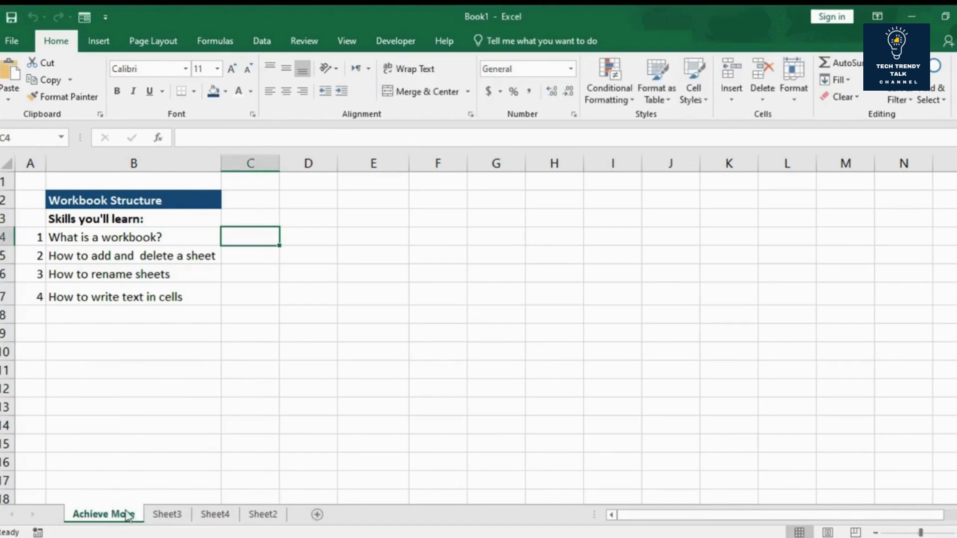
Step: Enter the text "Achive MoRE" in cell E5 of the Achieve More sheet
{"action": "left_click", "coordinate": [293, 250]}
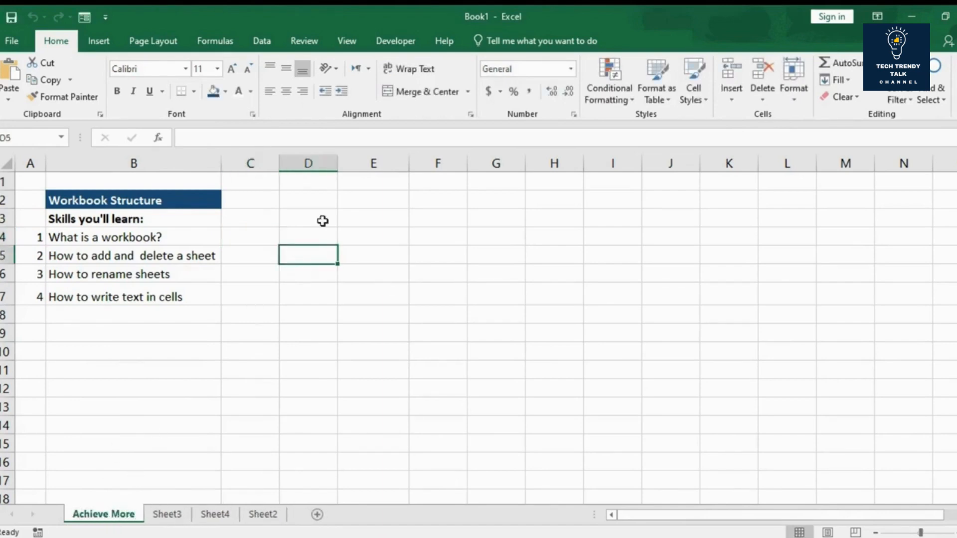
{"action": "left_click", "coordinate": [389, 249]}
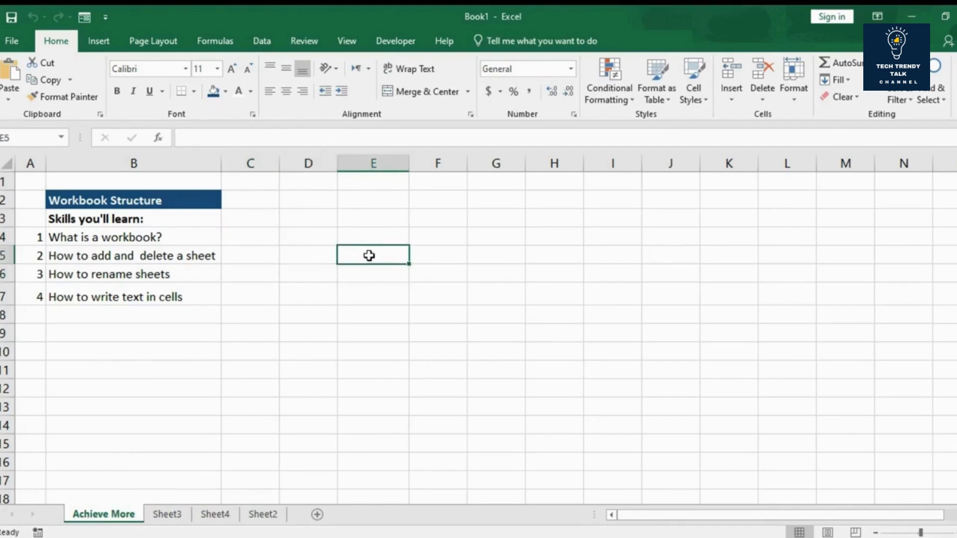
{"action": "type", "text": "Achive "}
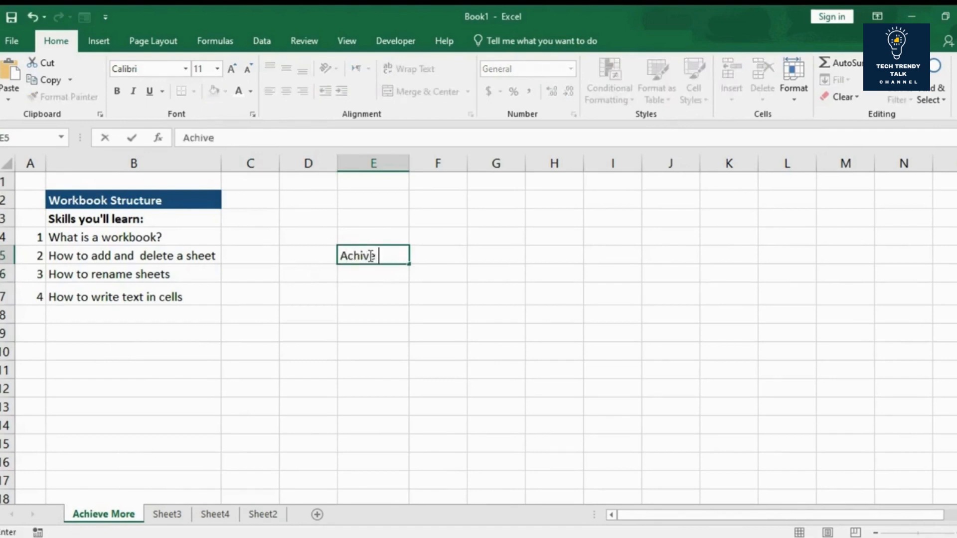
{"action": "type", "text": "MoRE"}
{"action": "key", "text": "Return"}
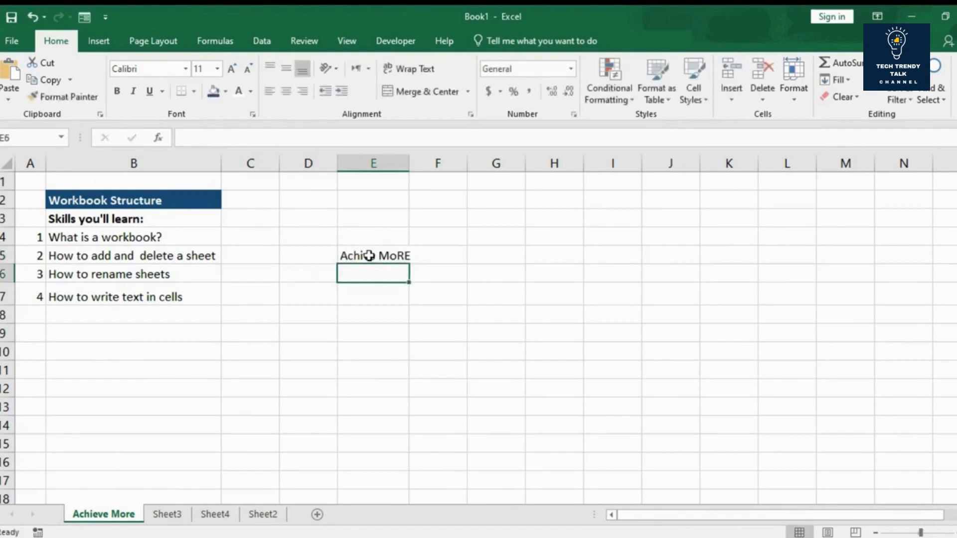
Step: Enter the text "This is an example" in cell E7
{"action": "key", "text": "Up"}
{"action": "key", "text": "Down"}
{"action": "key", "text": "Down"}
{"action": "key", "text": "Right"}
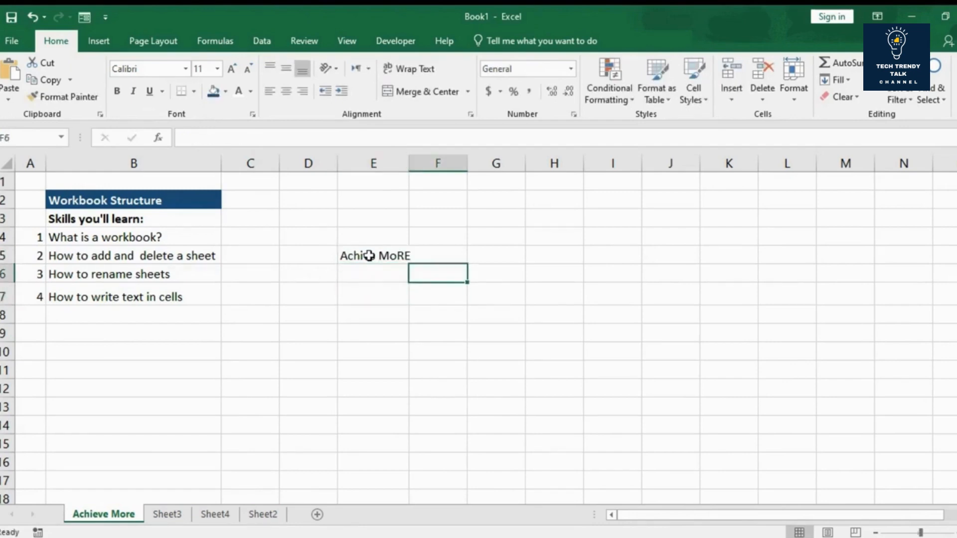
{"action": "key", "text": "Left"}
{"action": "type", "text": "This is an"}
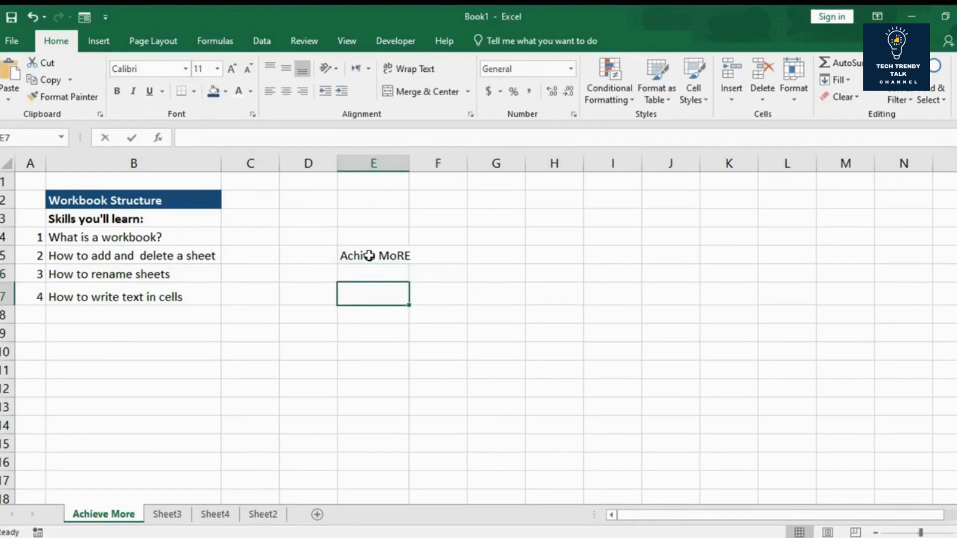
{"action": "type", "text": " exampe"}
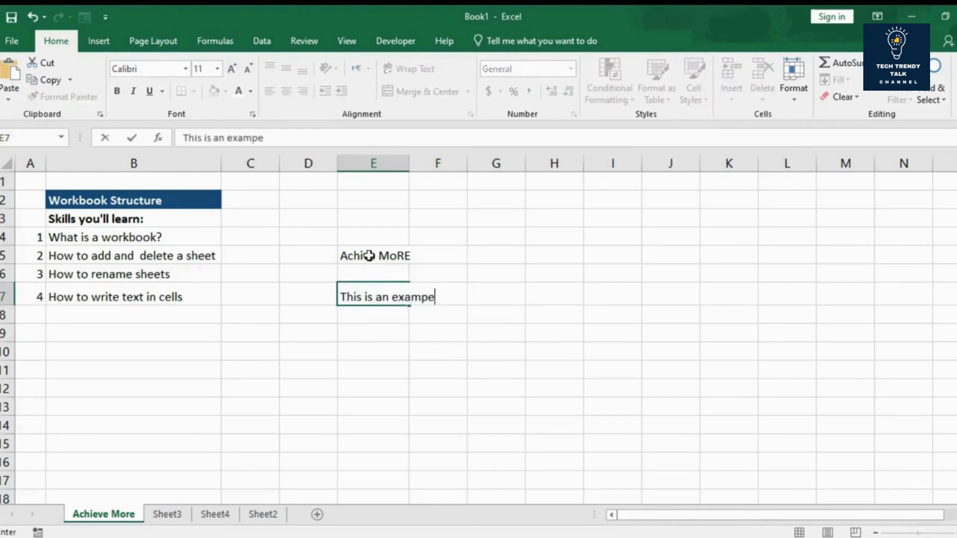
{"action": "key", "text": "BackSpace"}
{"action": "type", "text": "le"}
{"action": "left_click", "coordinate": [384, 325]}
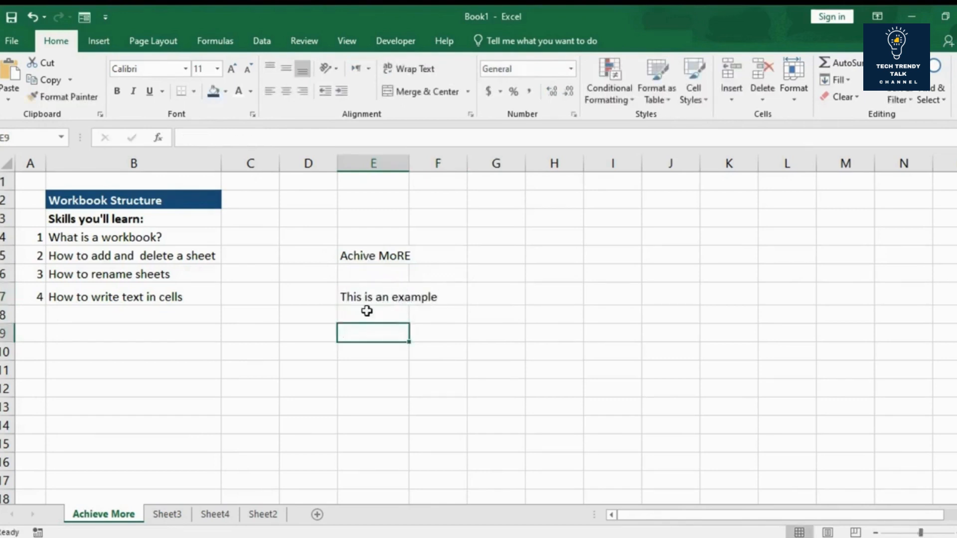
{"action": "scroll", "coordinate": [784, 344], "scroll_direction": "down", "scroll_amount": 20}
{"action": "scroll", "coordinate": [784, 343], "scroll_direction": "down", "scroll_amount": 16}
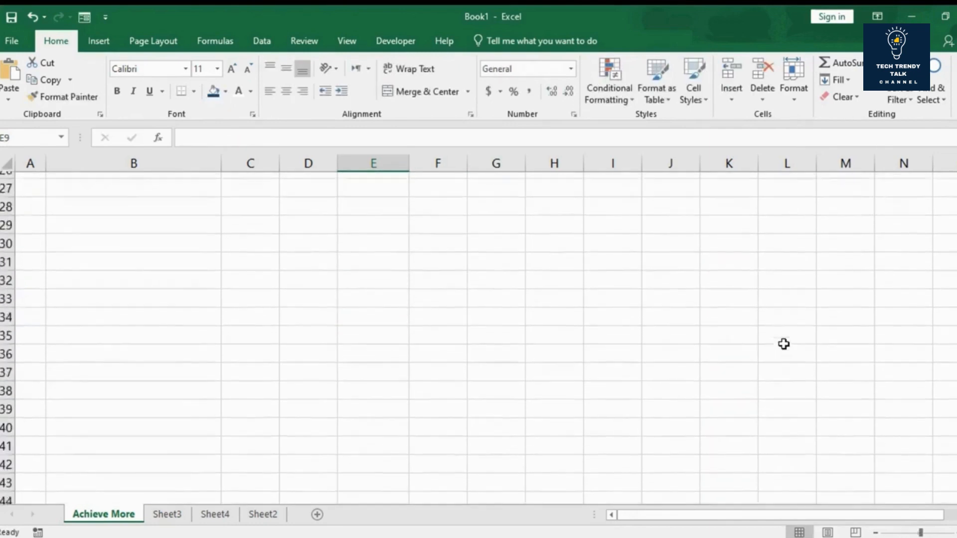
{"action": "scroll", "coordinate": [783, 344], "scroll_direction": "up", "scroll_amount": 20}
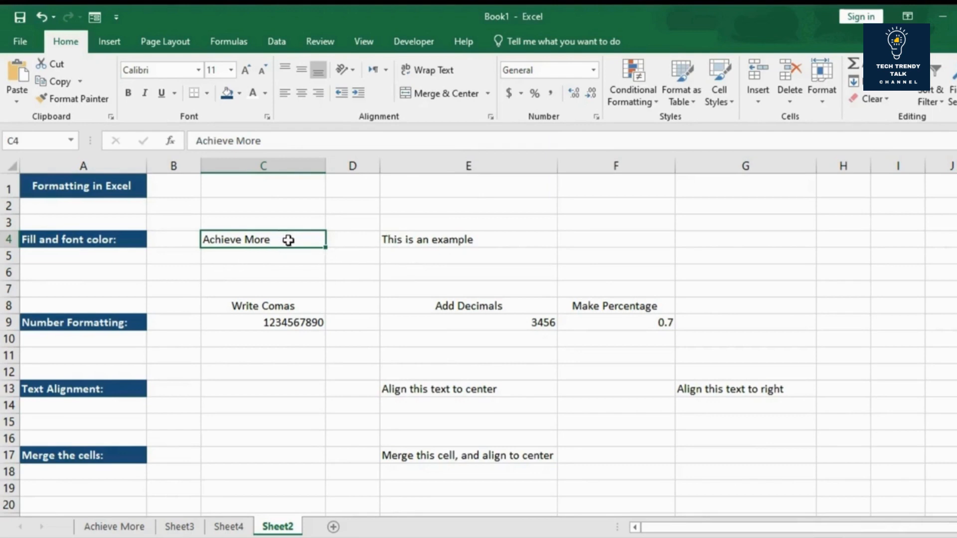
Step: Set the font color of the "Achieve More" text in C4 of Sheet2 to standard red
{"action": "left_click", "coordinate": [274, 253]}
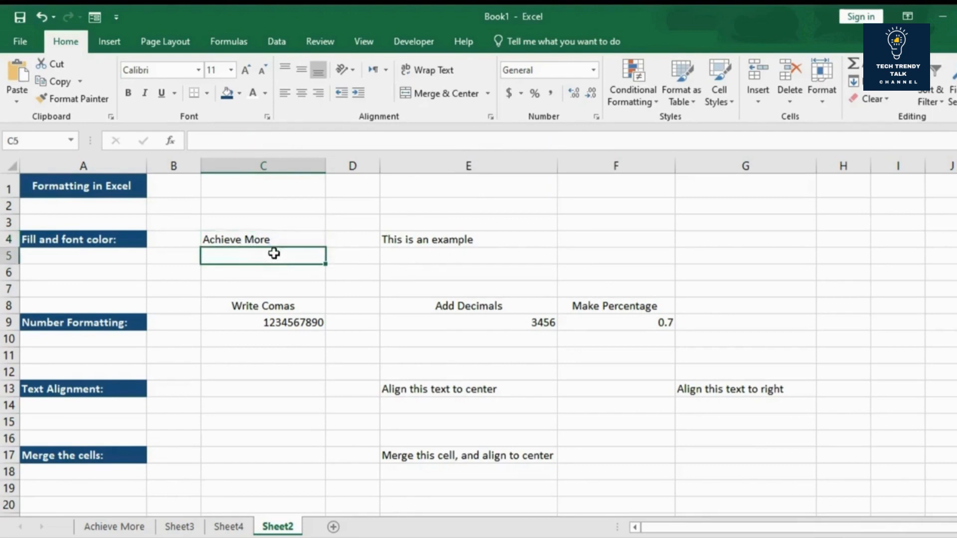
{"action": "left_click", "coordinate": [240, 239]}
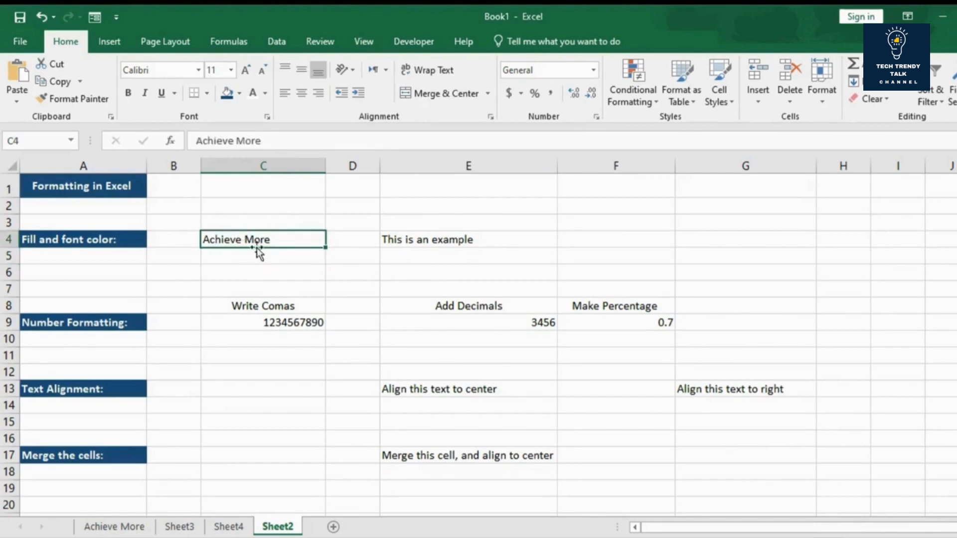
{"action": "left_click", "coordinate": [267, 92]}
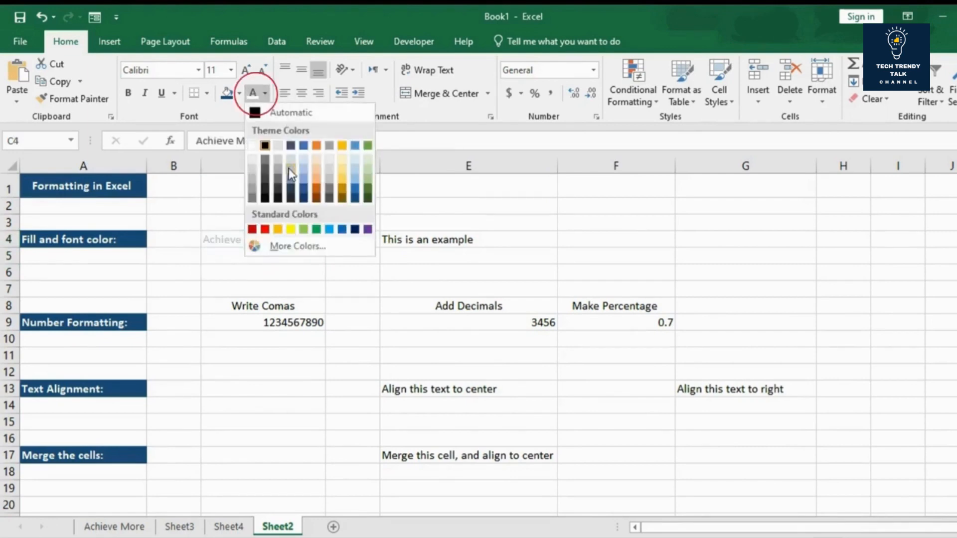
{"action": "left_click", "coordinate": [265, 230]}
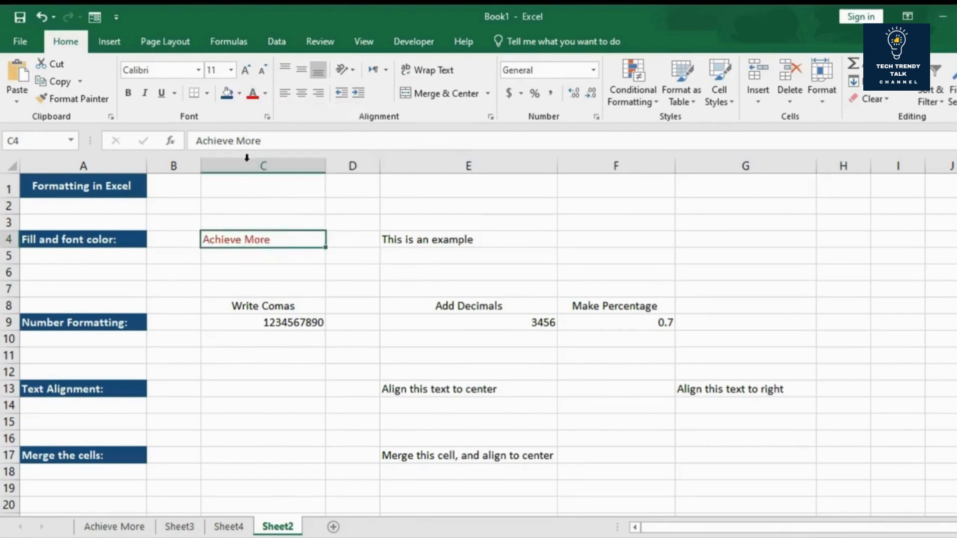
Step: Change the font color of C4 to dark green and fill the cell with theme blue
{"action": "left_click", "coordinate": [265, 94]}
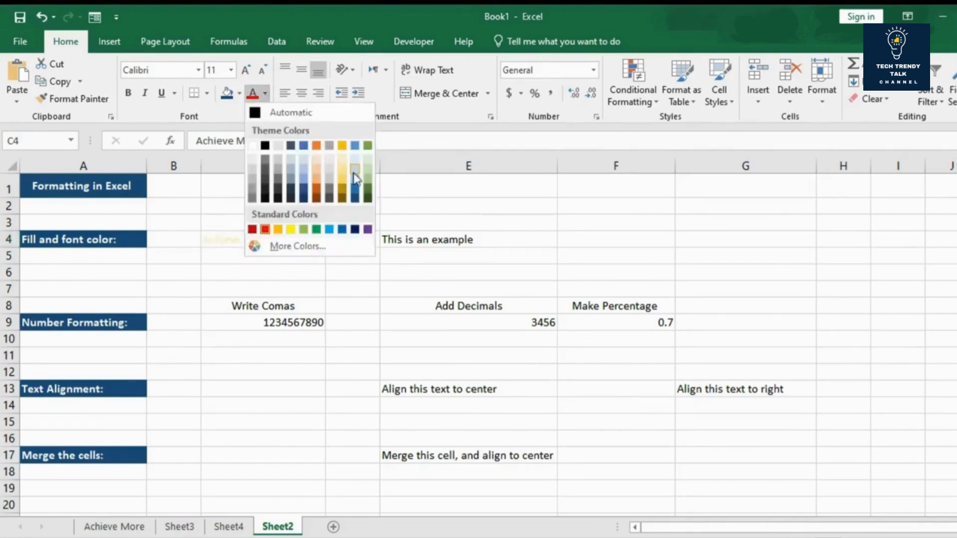
{"action": "left_click", "coordinate": [367, 189]}
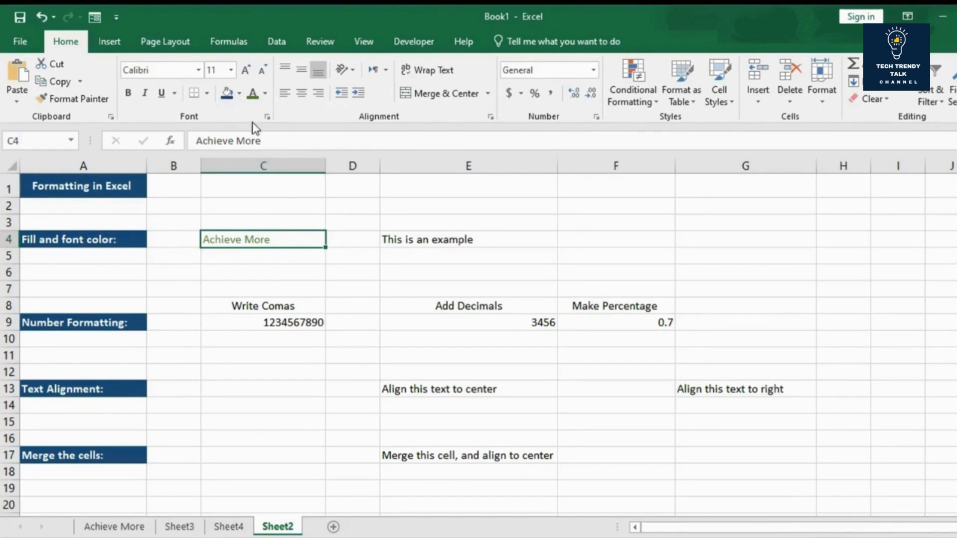
{"action": "left_click", "coordinate": [238, 94]}
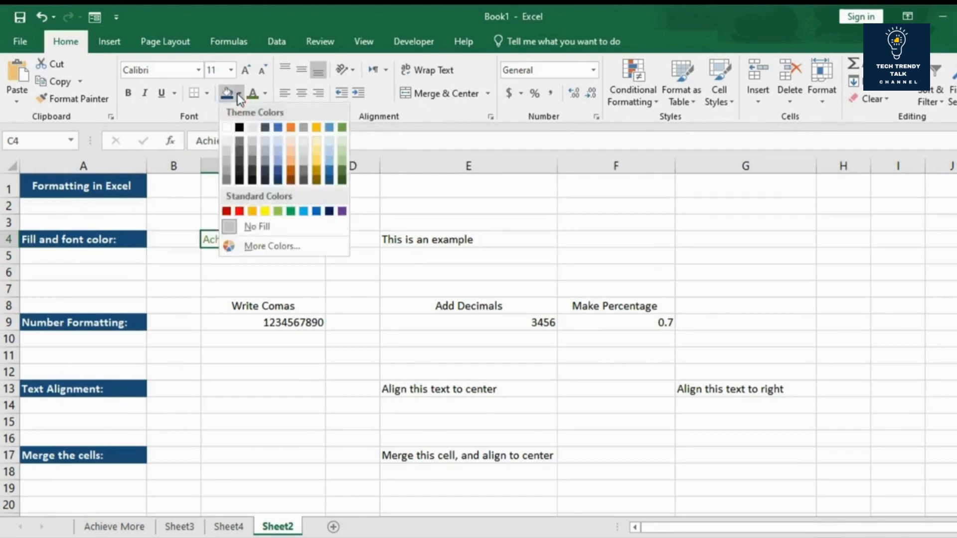
{"action": "left_click", "coordinate": [277, 132]}
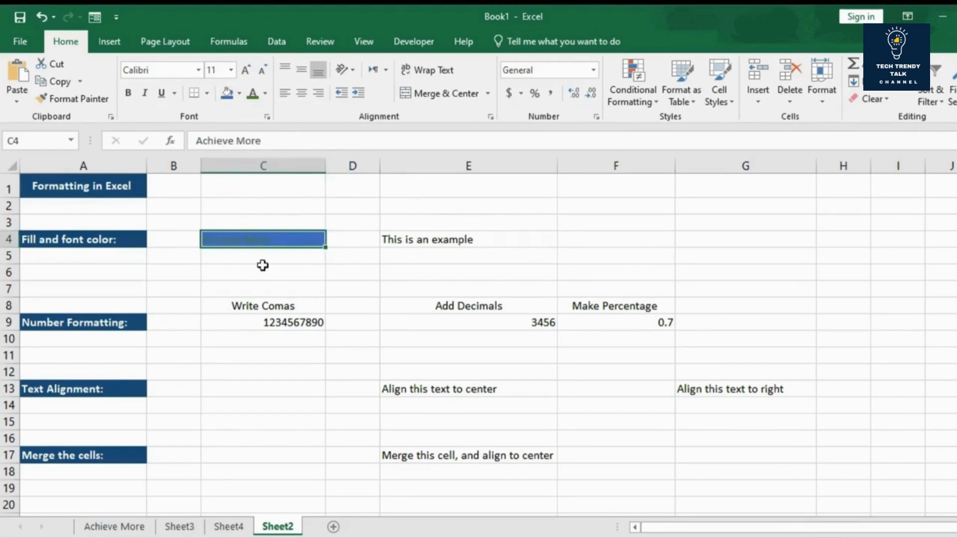
Step: Give the "This is an example" cell E4 a white font color and a blue fill
{"action": "left_click_drag", "start_coordinate": [439, 284], "coordinate": [418, 239]}
{"action": "left_click", "coordinate": [418, 240]}
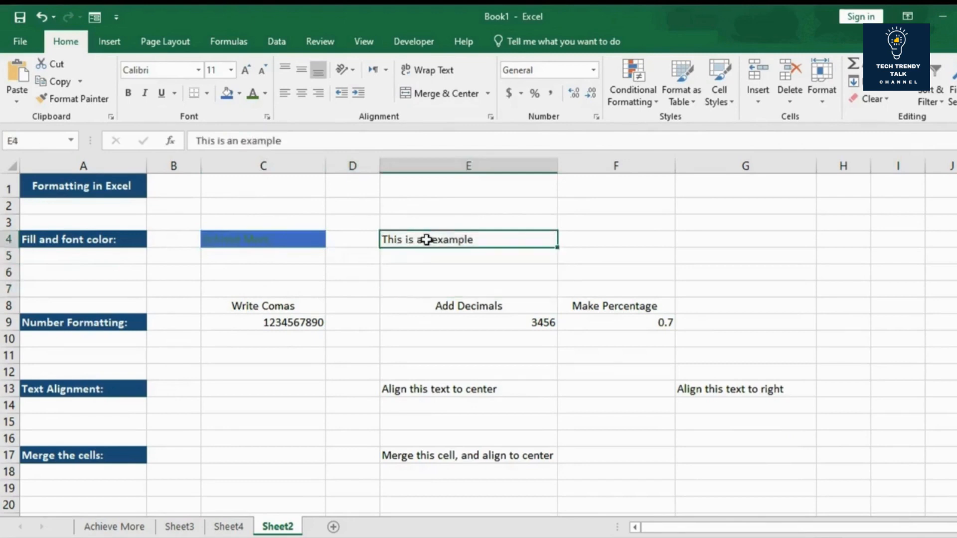
{"action": "left_click", "coordinate": [264, 93]}
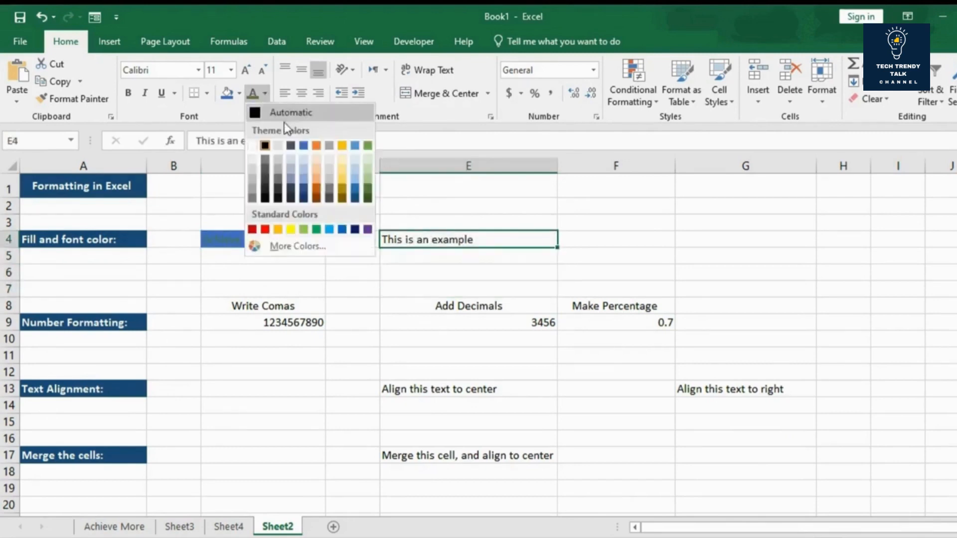
{"action": "left_click", "coordinate": [252, 145]}
{"action": "left_click", "coordinate": [228, 95]}
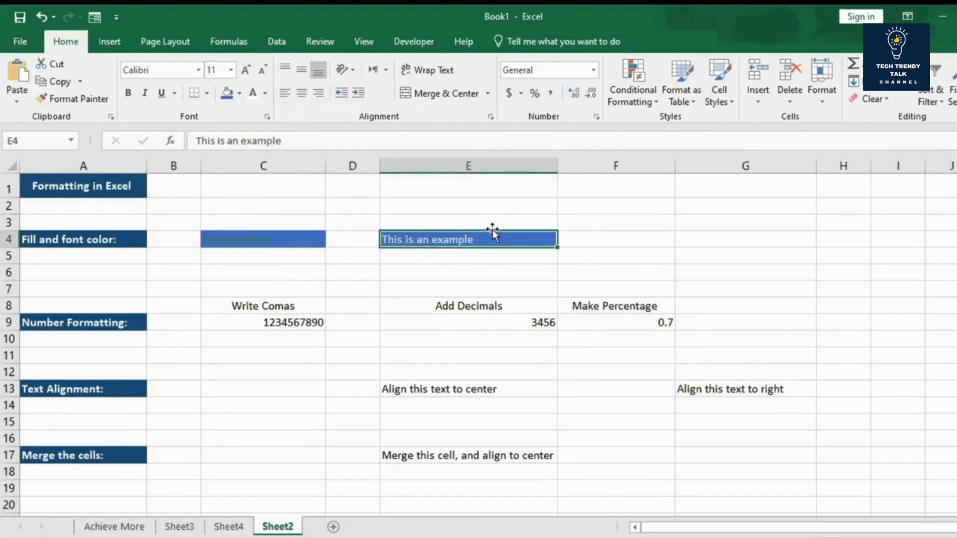
Step: Change the font color of the "Achieve More" text in C4 to white
{"action": "left_click", "coordinate": [286, 234]}
{"action": "left_click", "coordinate": [265, 94]}
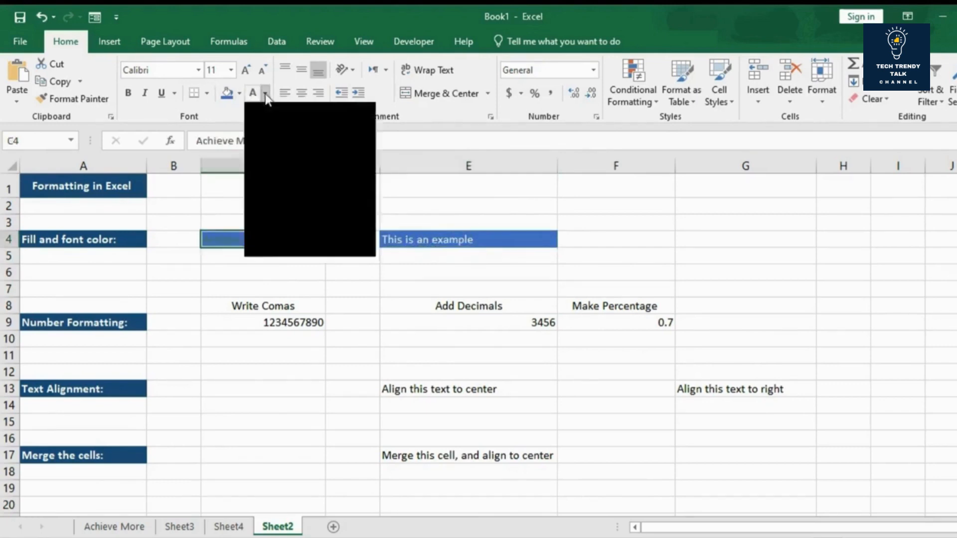
{"action": "left_click", "coordinate": [255, 144]}
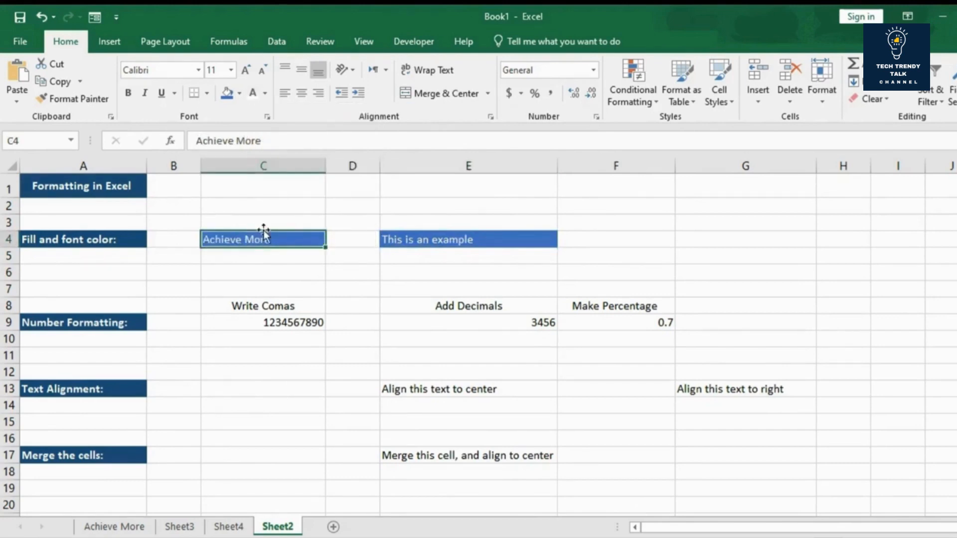
Step: Make the text in cells C4 and E4 bold
{"action": "left_click", "coordinate": [128, 93]}
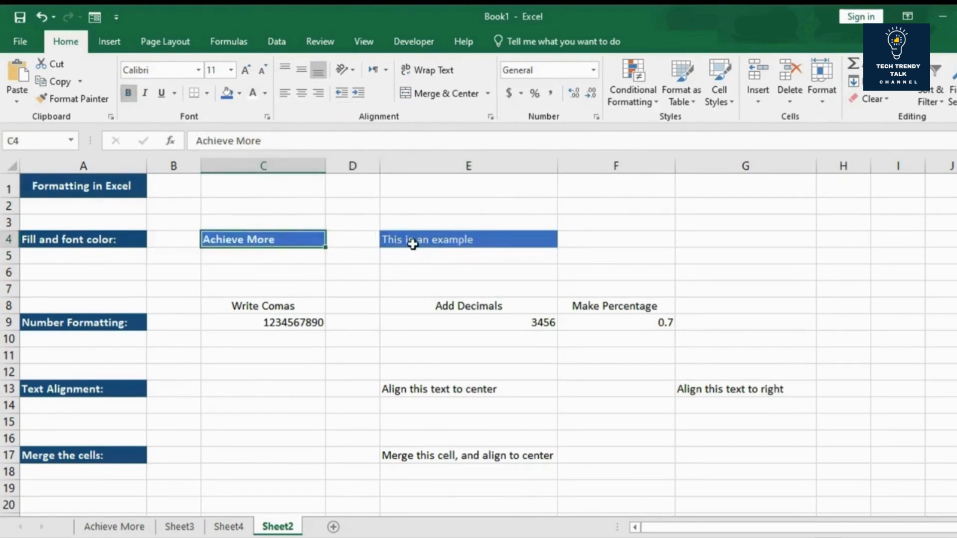
{"action": "left_click", "coordinate": [412, 244]}
{"action": "left_click", "coordinate": [129, 92]}
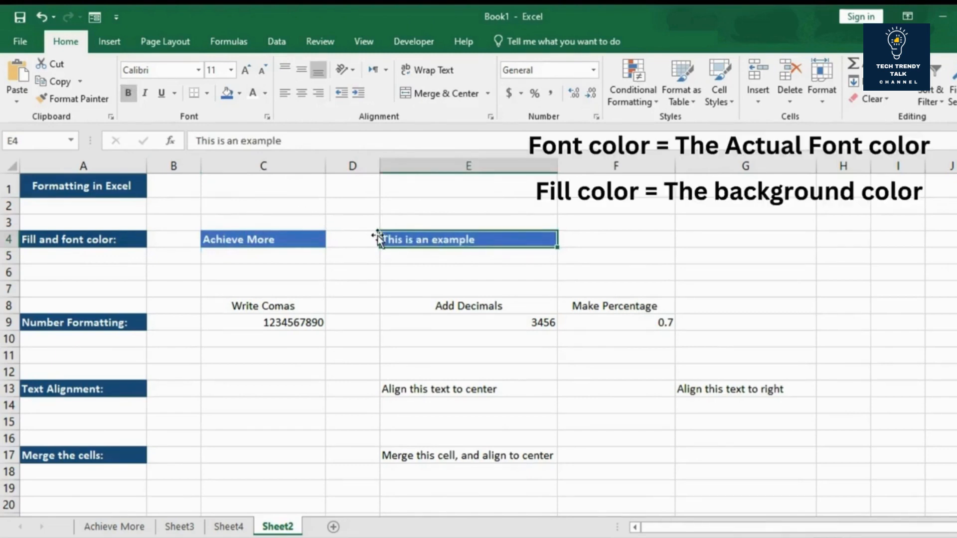
Step: Set the font color of the "Achieve More" text in C4 to a light gold theme shade
{"action": "left_click", "coordinate": [292, 239]}
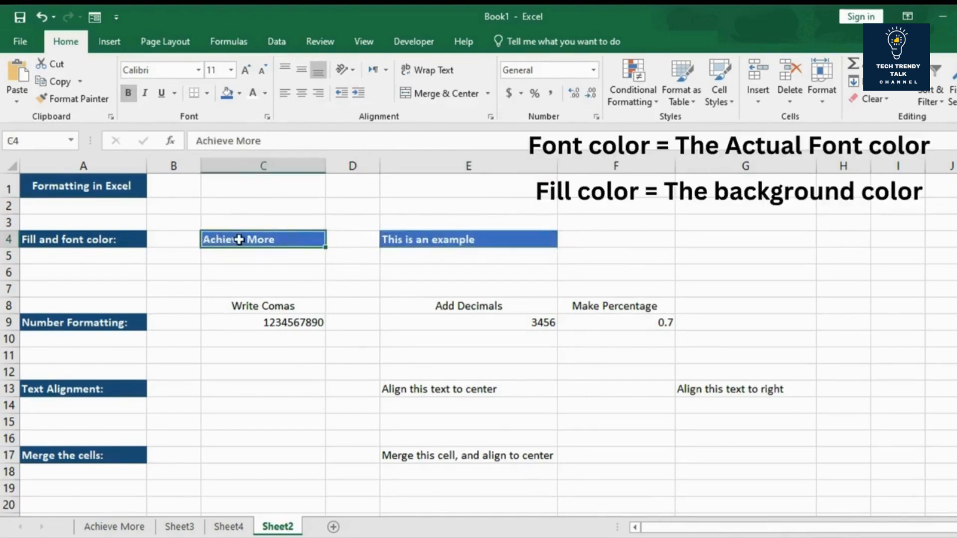
{"action": "left_click", "coordinate": [266, 93]}
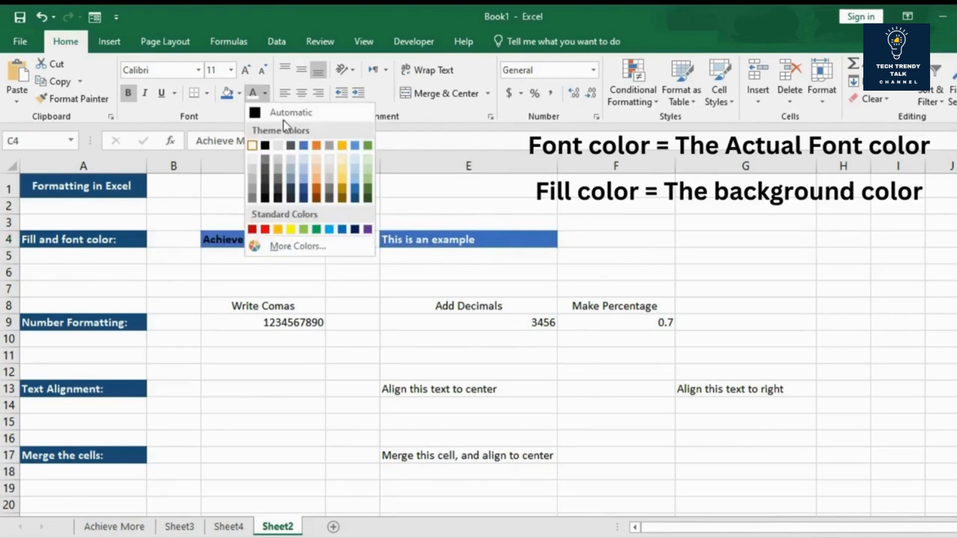
{"action": "left_click", "coordinate": [343, 174]}
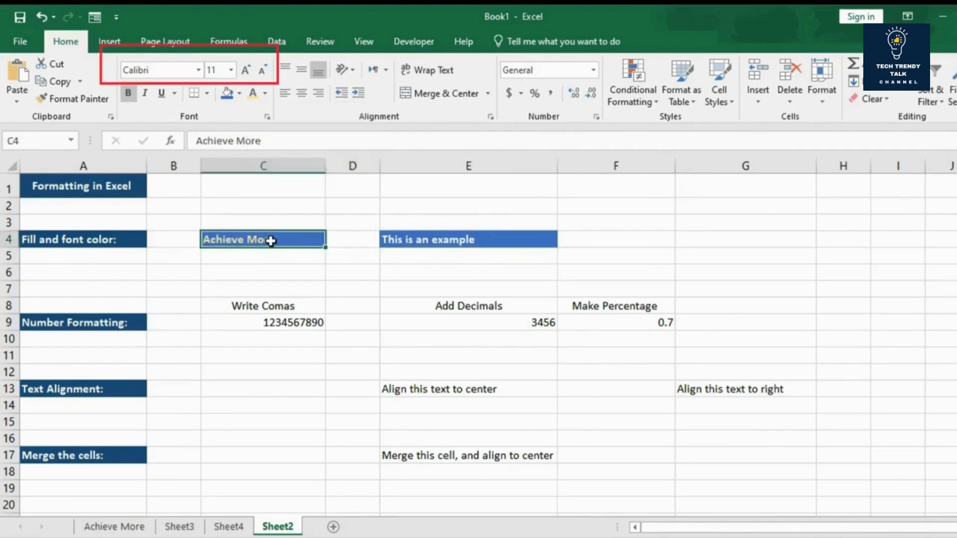
{"action": "left_click", "coordinate": [198, 71]}
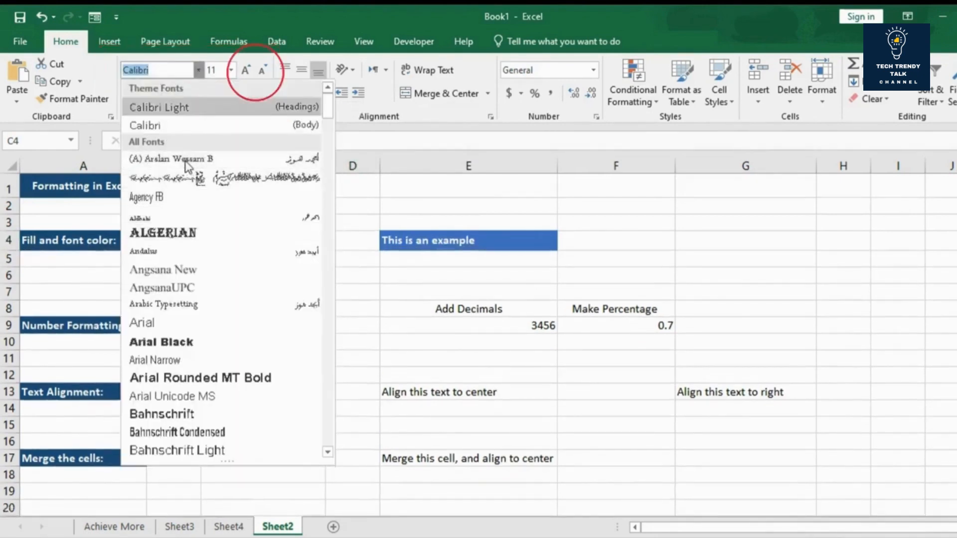
{"action": "left_click", "coordinate": [243, 66]}
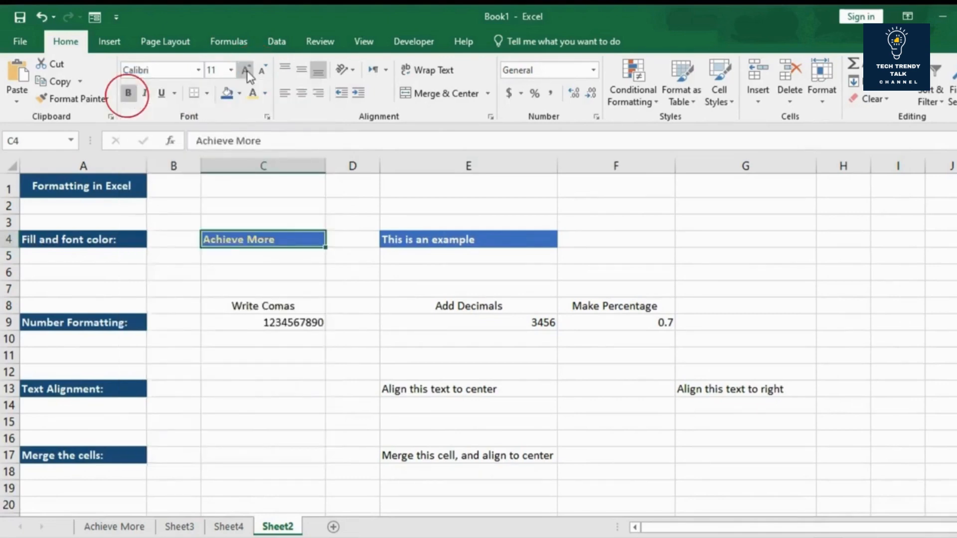
{"action": "left_click", "coordinate": [245, 69]}
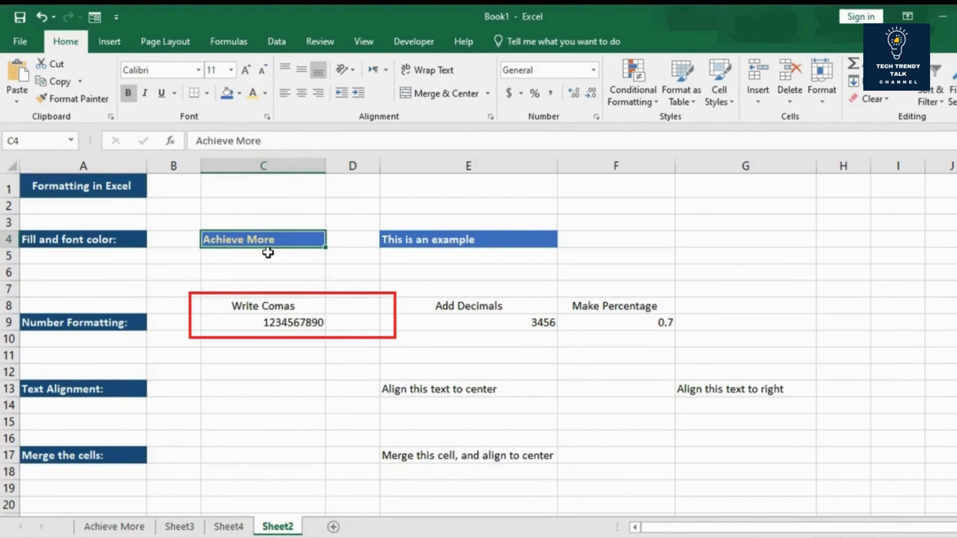
Step: Apply the Comma Style to the number under Write Comas in cell C9
{"action": "left_click", "coordinate": [262, 325]}
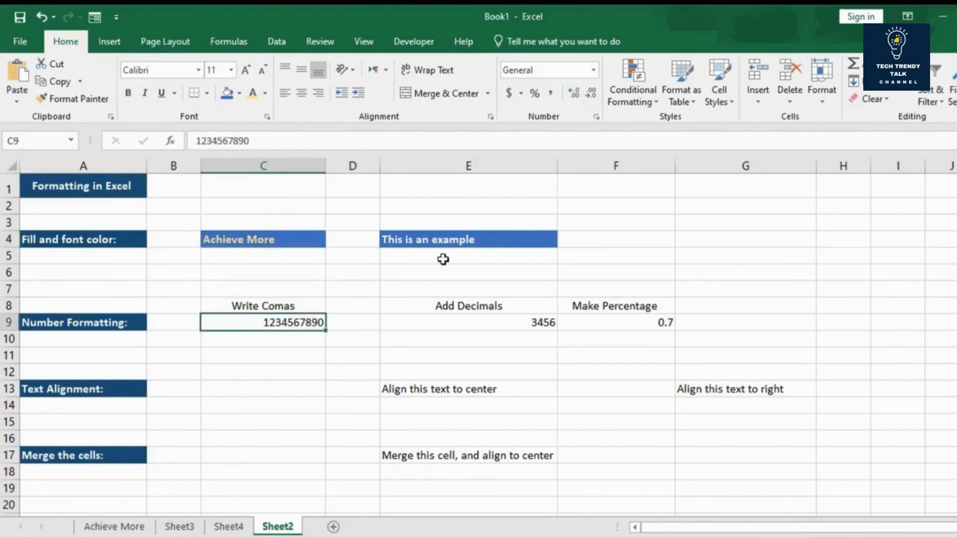
{"action": "left_click", "coordinate": [548, 98]}
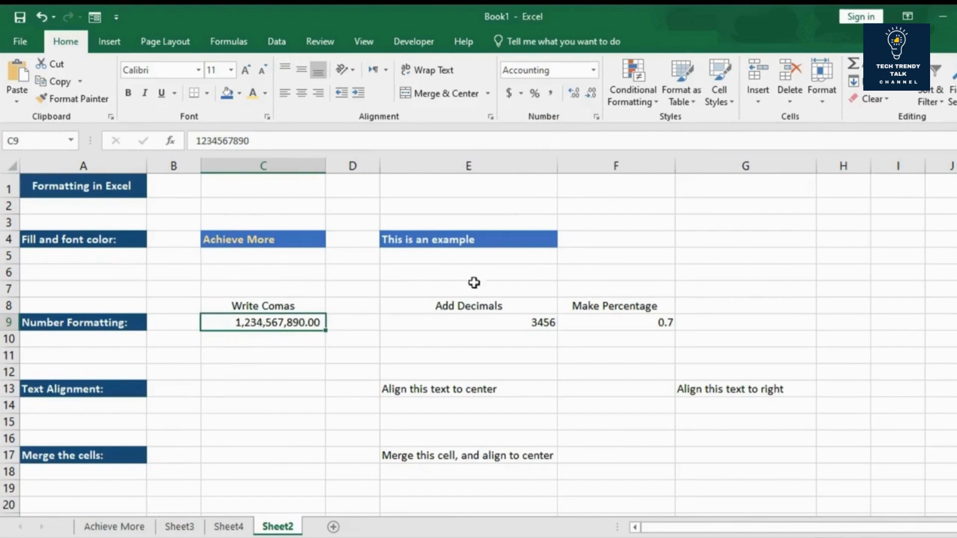
Step: Add and remove decimal places on the number under Add Decimals in E9, finishing with two decimals
{"action": "left_click", "coordinate": [509, 322]}
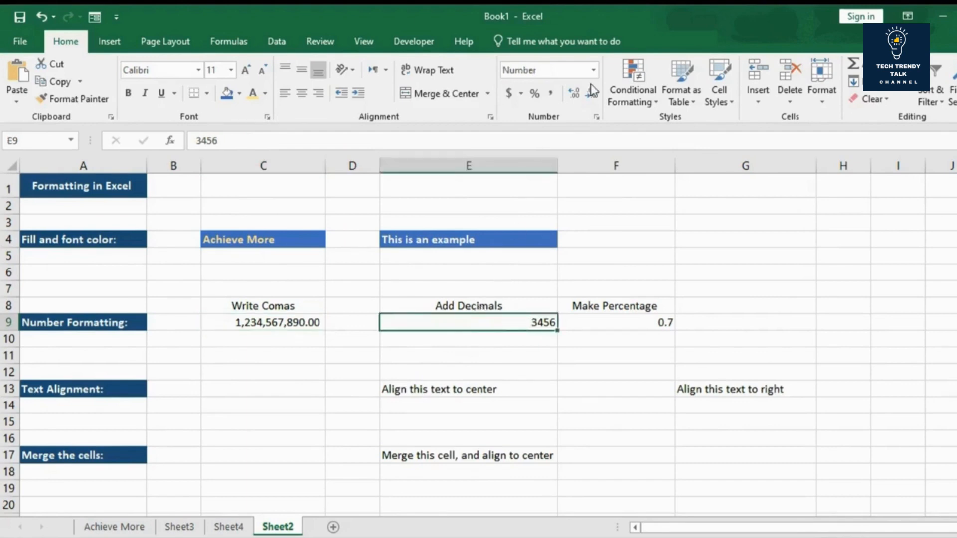
{"action": "left_click", "coordinate": [574, 96]}
{"action": "left_click", "coordinate": [574, 95]}
{"action": "left_click", "coordinate": [574, 95]}
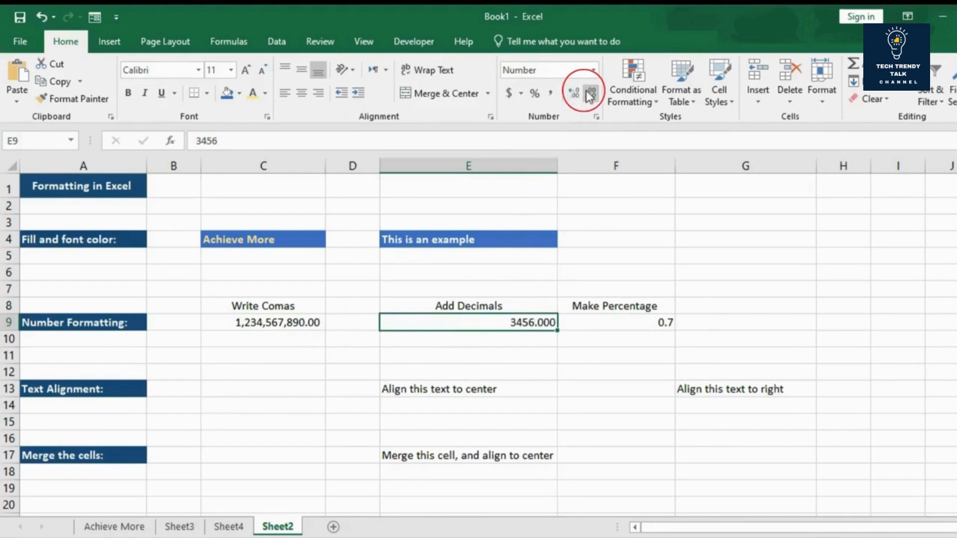
{"action": "left_click", "coordinate": [591, 95]}
{"action": "left_click", "coordinate": [591, 94]}
{"action": "left_click", "coordinate": [591, 94]}
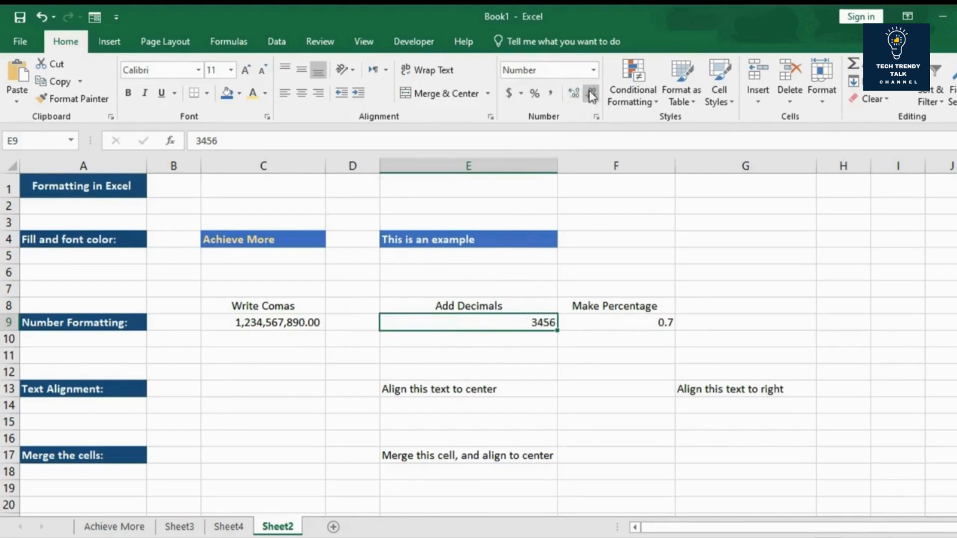
{"action": "left_click", "coordinate": [578, 96]}
{"action": "left_click", "coordinate": [578, 95]}
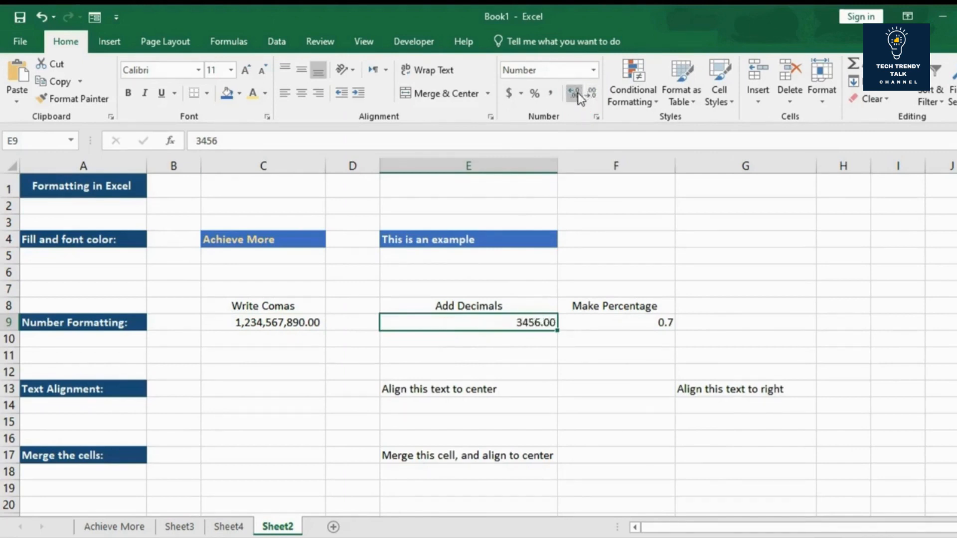
Step: Format the number under Make Percentage in F9 as a percentage
{"action": "left_click", "coordinate": [627, 321]}
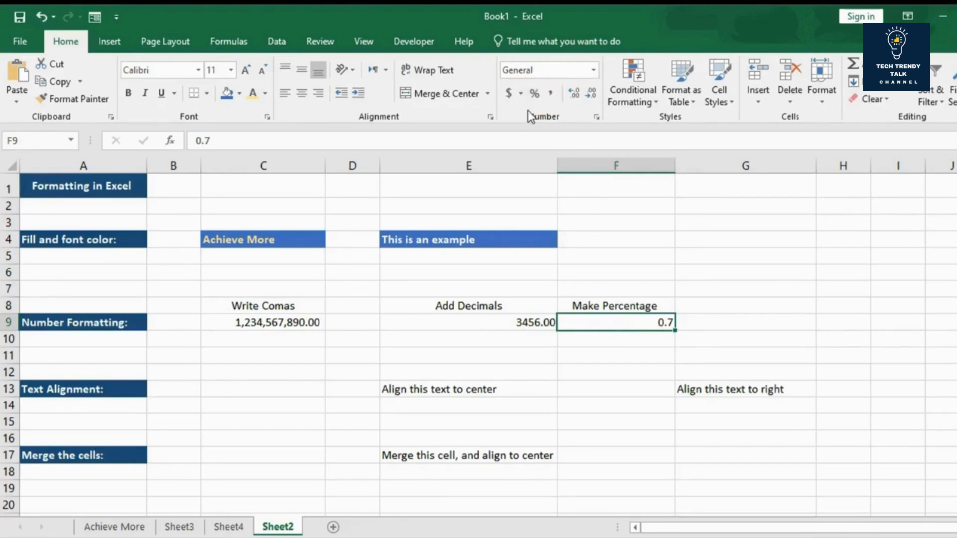
{"action": "left_click", "coordinate": [533, 94]}
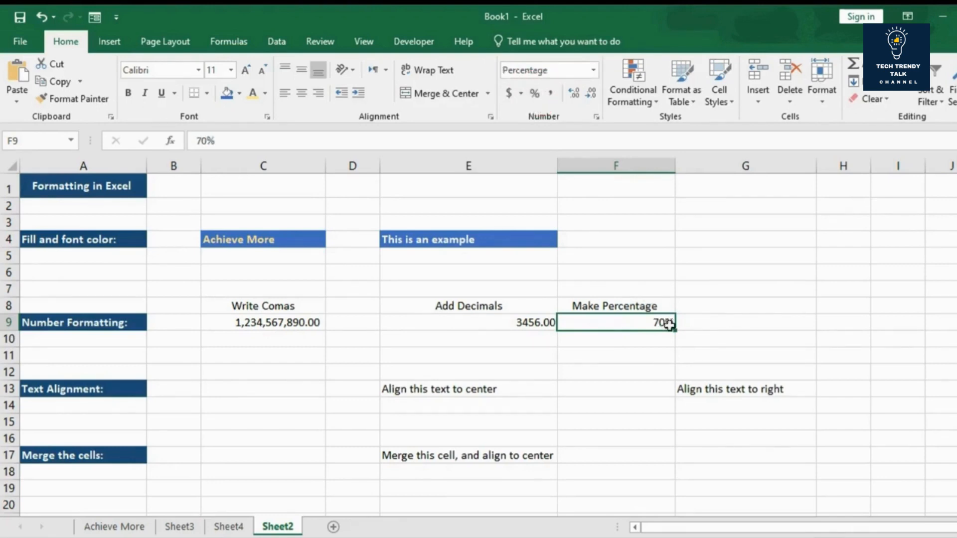
{"action": "left_click", "coordinate": [494, 323]}
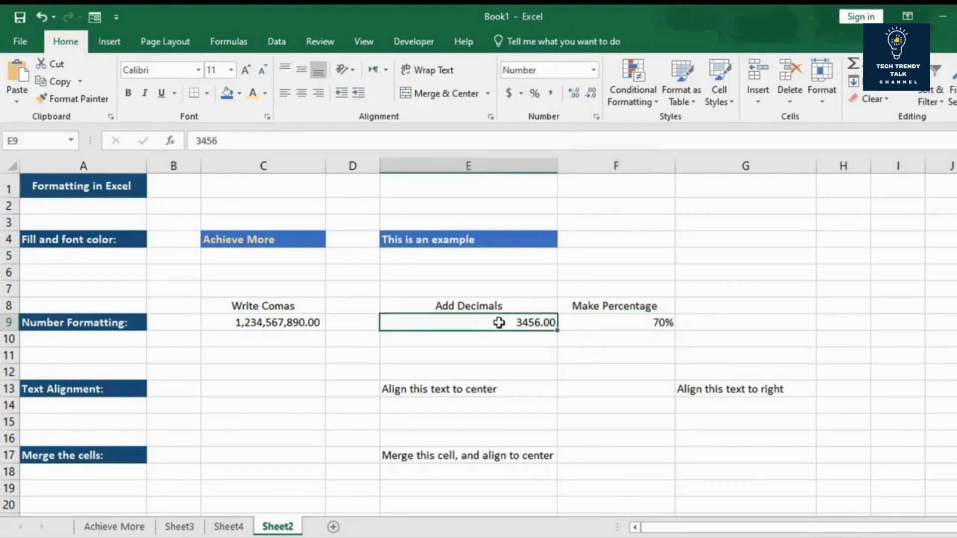
{"action": "left_click", "coordinate": [326, 327]}
{"action": "left_click", "coordinate": [306, 323]}
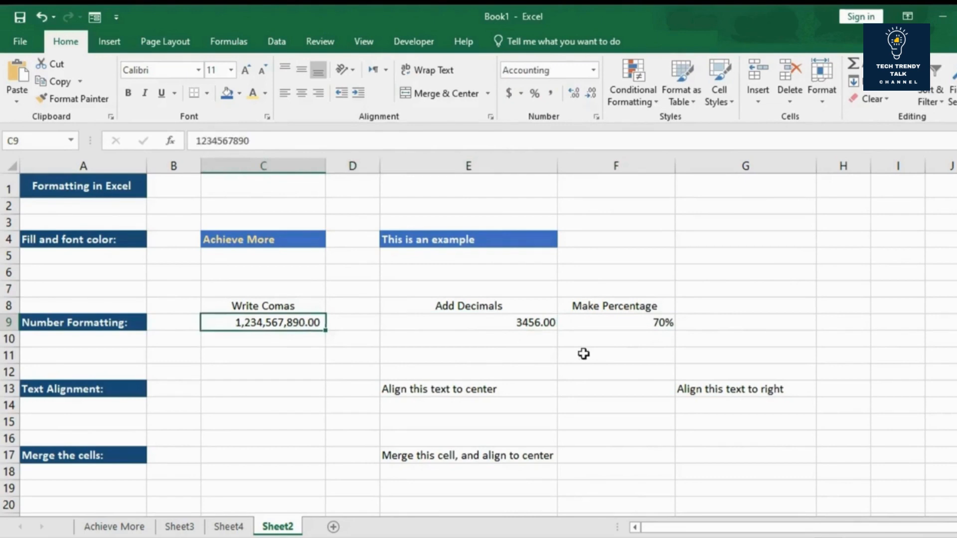
{"action": "left_click", "coordinate": [508, 326]}
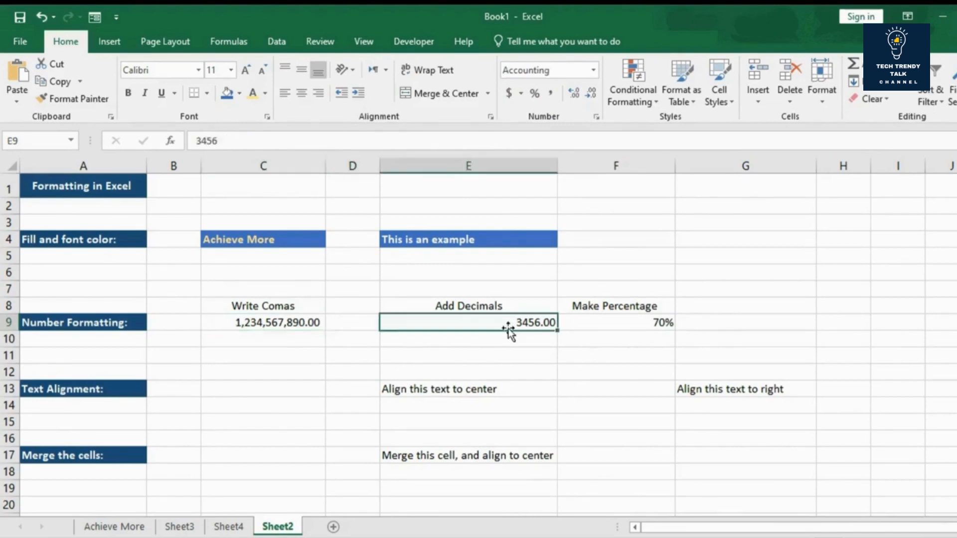
{"action": "left_click", "coordinate": [569, 326]}
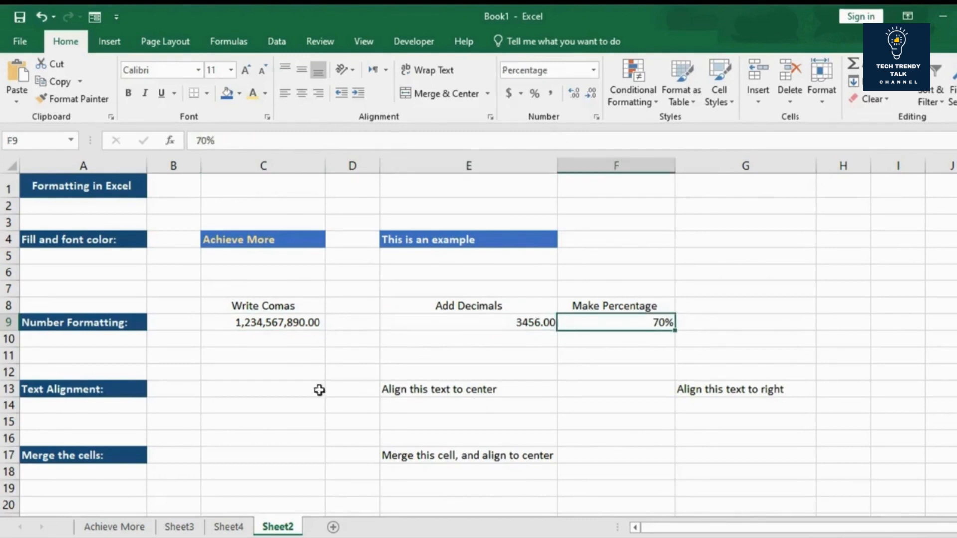
Step: Enter "Align this text to center" in cell E14, below the same text in E13
{"action": "left_click", "coordinate": [425, 404]}
{"action": "left_click", "coordinate": [453, 391]}
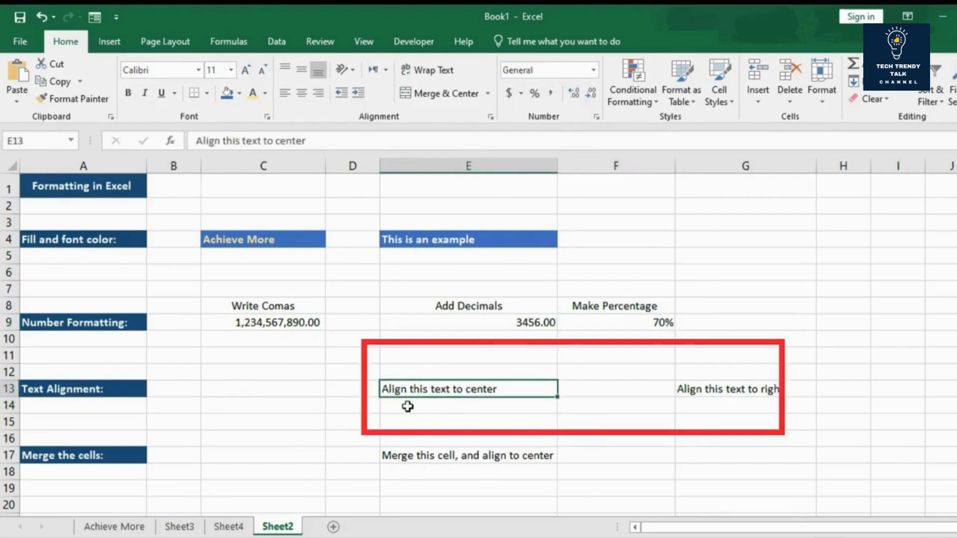
{"action": "left_click", "coordinate": [408, 406]}
{"action": "type", "text": "A"}
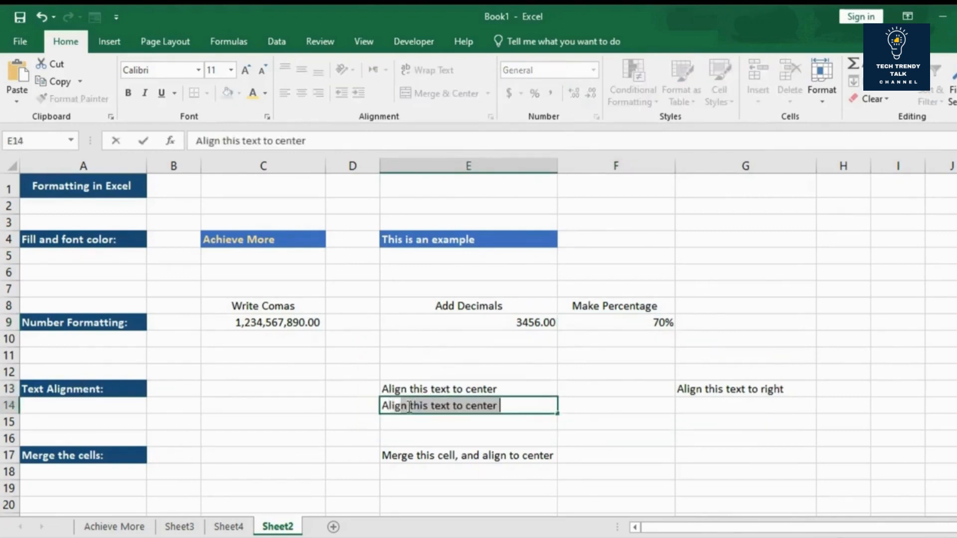
{"action": "type", "text": "ligm"}
{"action": "type", "text": "n"}
{"action": "left_click", "coordinate": [602, 410]}
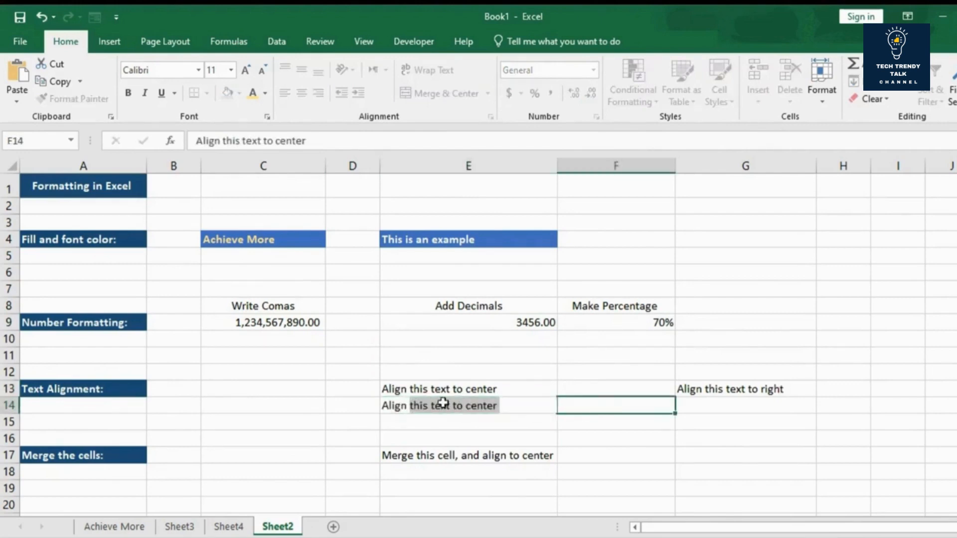
Step: Center the text in cell E13 both vertically and horizontally
{"action": "left_click", "coordinate": [472, 388]}
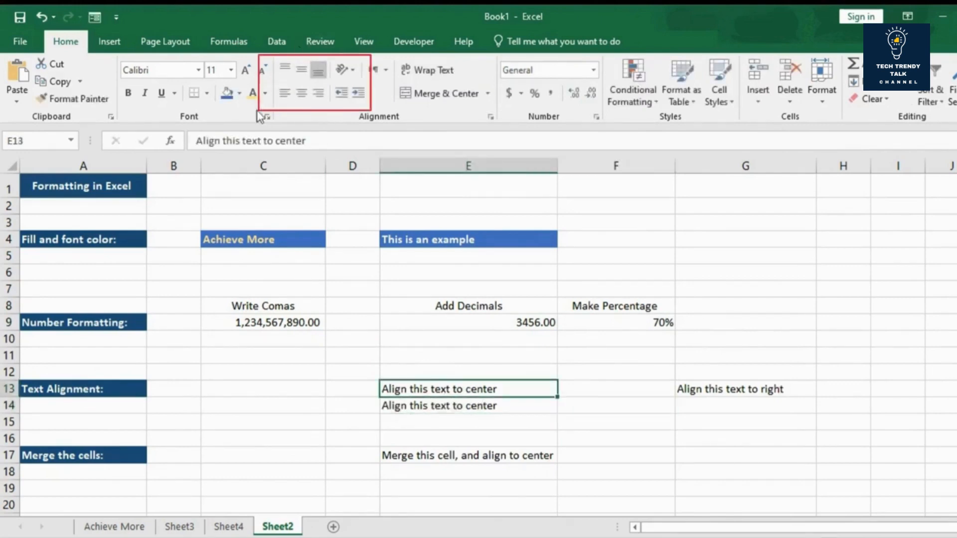
{"action": "left_click", "coordinate": [302, 71]}
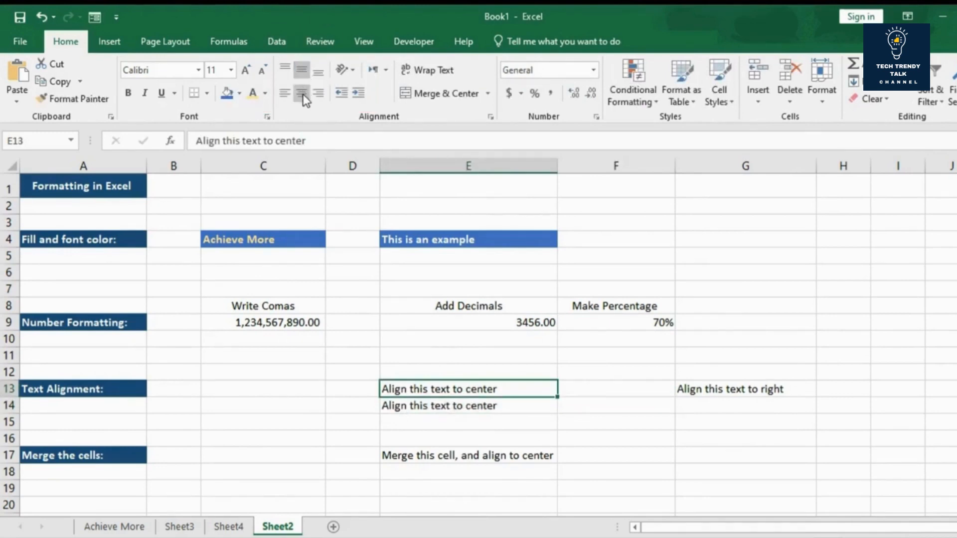
{"action": "left_click", "coordinate": [302, 93]}
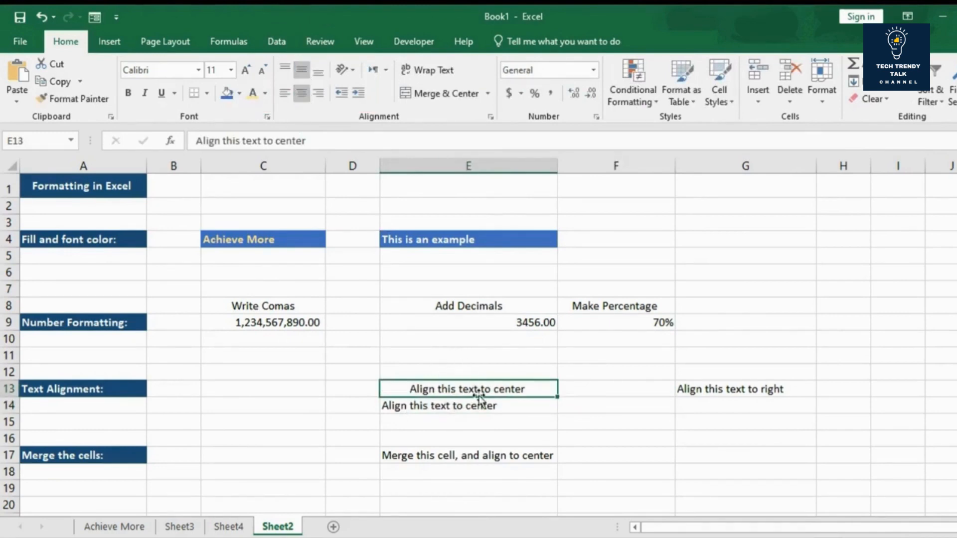
Step: Align the "Align this text to right" text in cell G13 to the right
{"action": "left_click", "coordinate": [710, 391]}
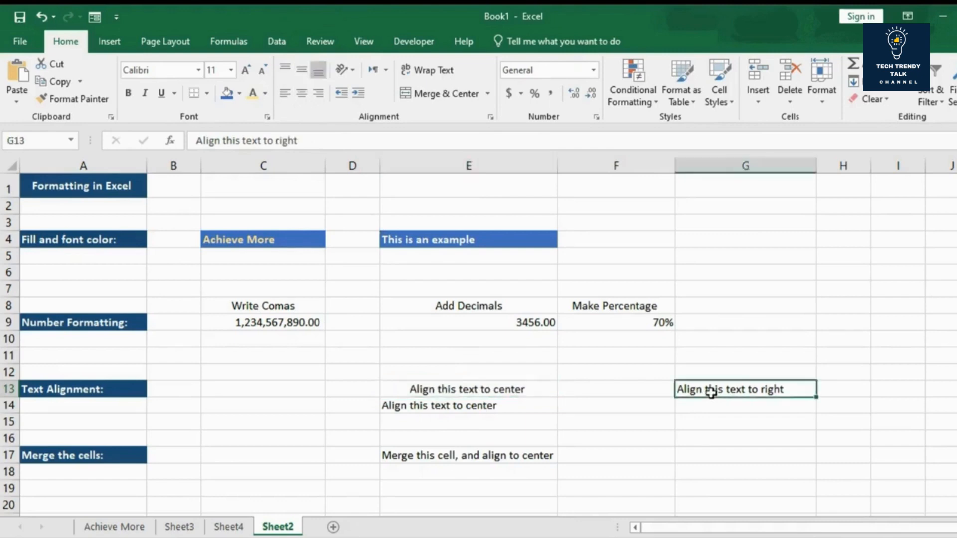
{"action": "left_click", "coordinate": [318, 93]}
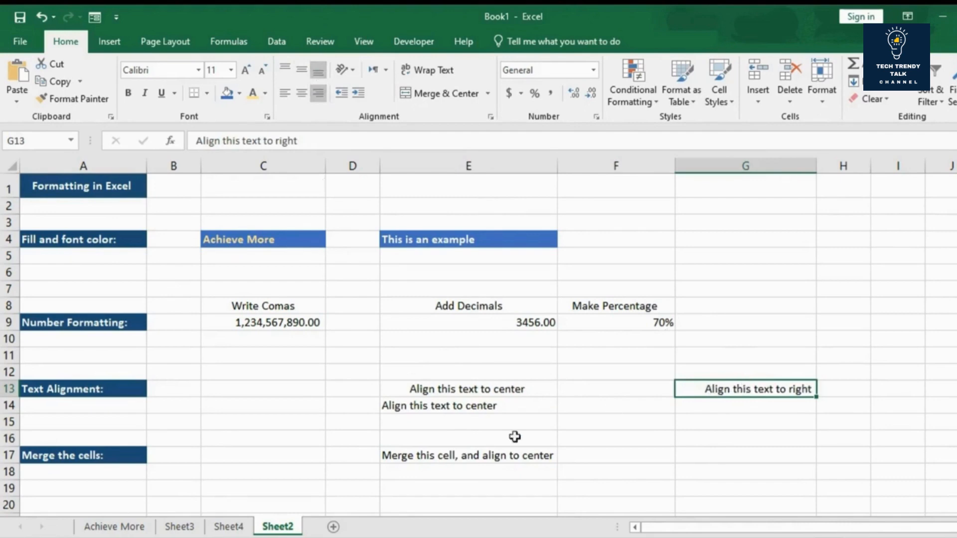
Step: Merge and center the range E17:F19 containing "Merge this cell, and align to center"
{"action": "left_click", "coordinate": [454, 469]}
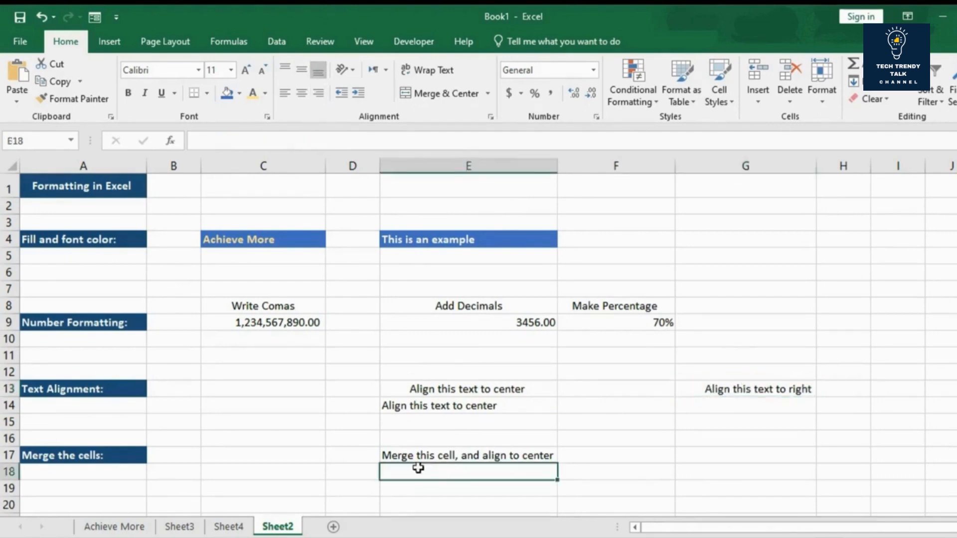
{"action": "left_click_drag", "start_coordinate": [417, 455], "coordinate": [603, 490]}
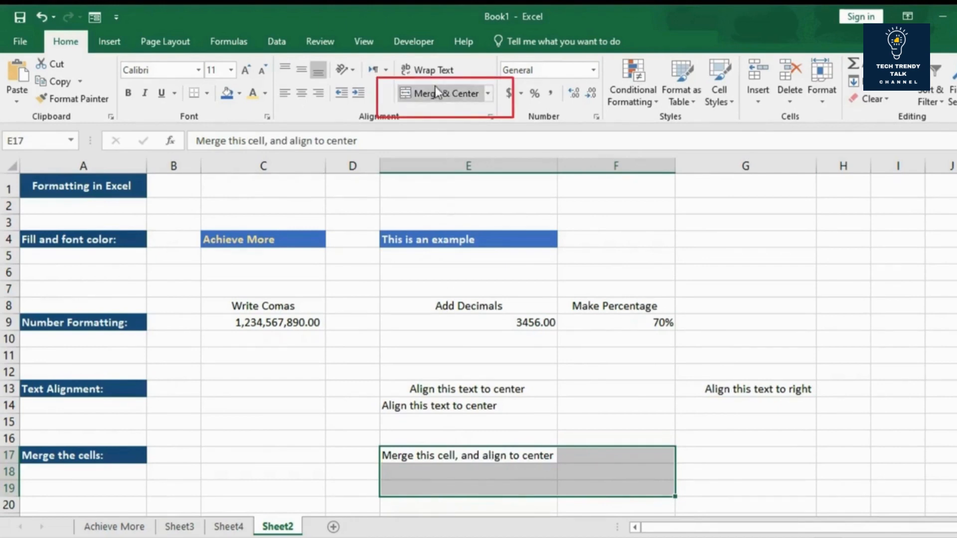
{"action": "left_click", "coordinate": [446, 97]}
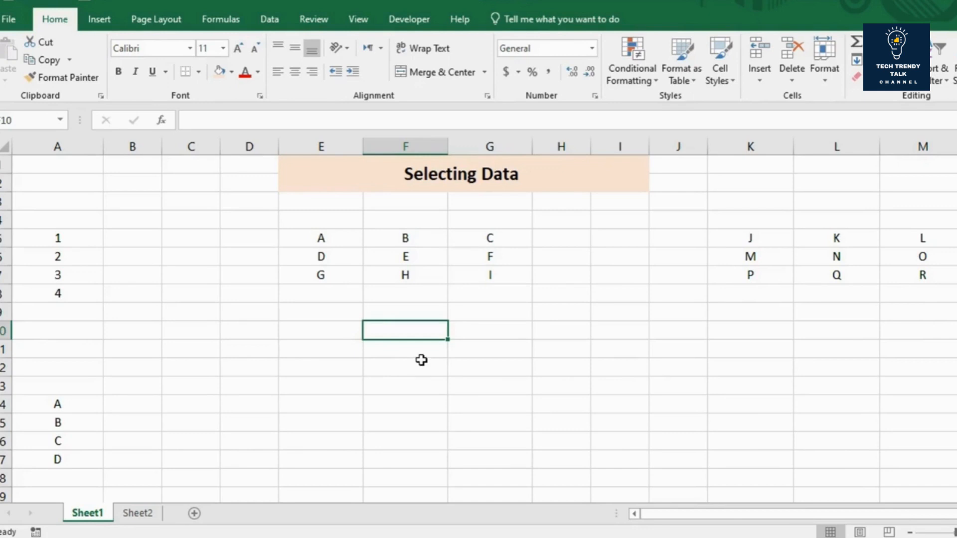
Step: On the Selecting Data sheet, select the block of letters A to I in E5:G7
{"action": "left_click_drag", "start_coordinate": [344, 316], "coordinate": [478, 388]}
{"action": "left_click", "coordinate": [313, 343]}
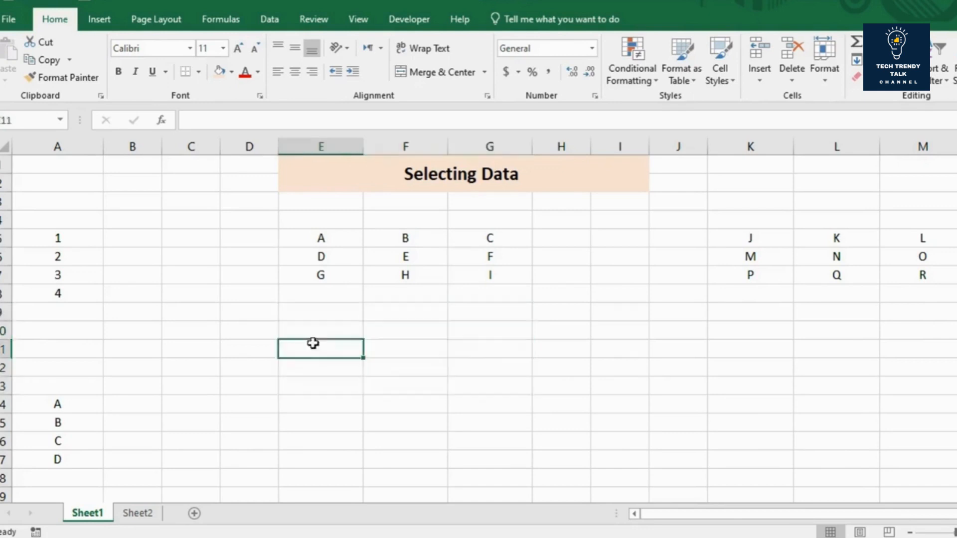
{"action": "left_click", "coordinate": [317, 232]}
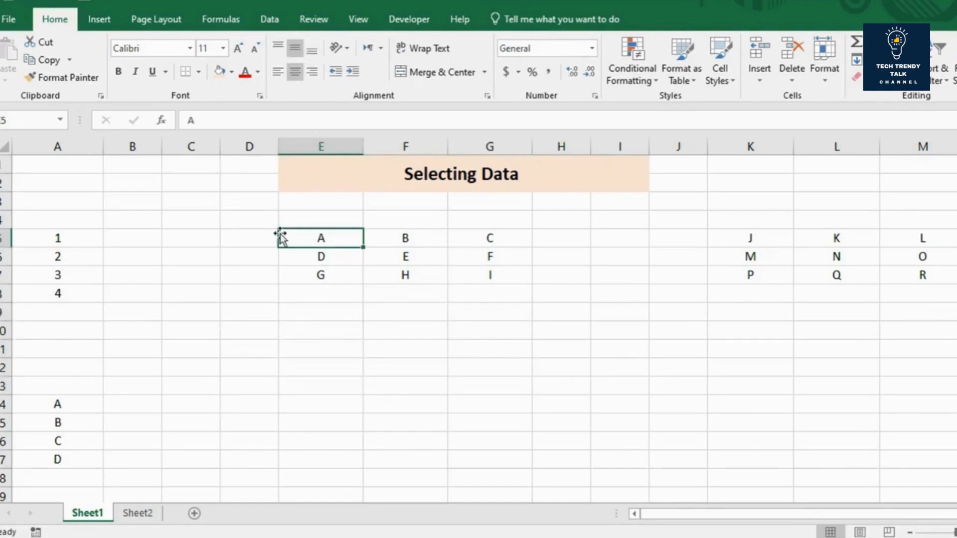
{"action": "left_click_drag", "start_coordinate": [324, 238], "coordinate": [478, 275]}
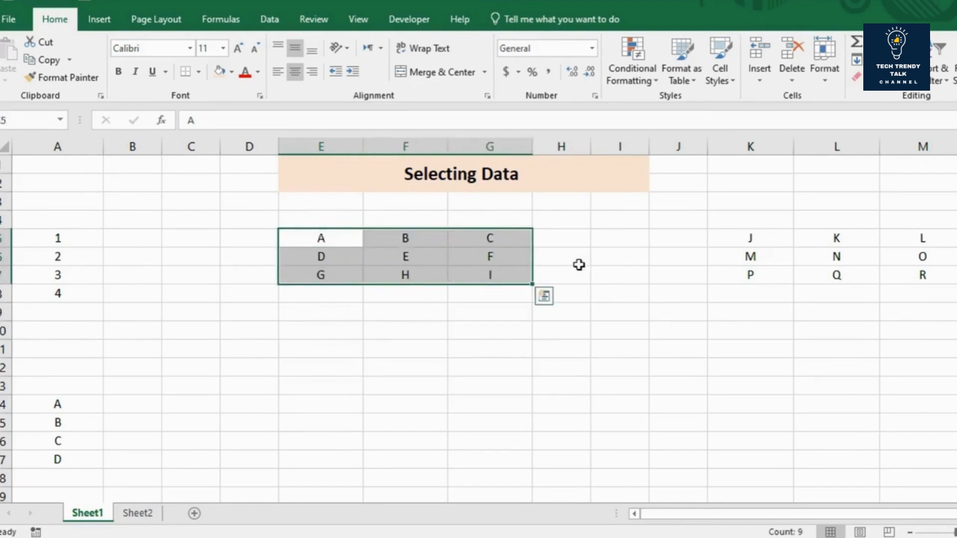
Step: Try selecting the letter blocks E5:G7 and K5:M7 one after the other, then clear the selection
{"action": "left_click", "coordinate": [767, 245]}
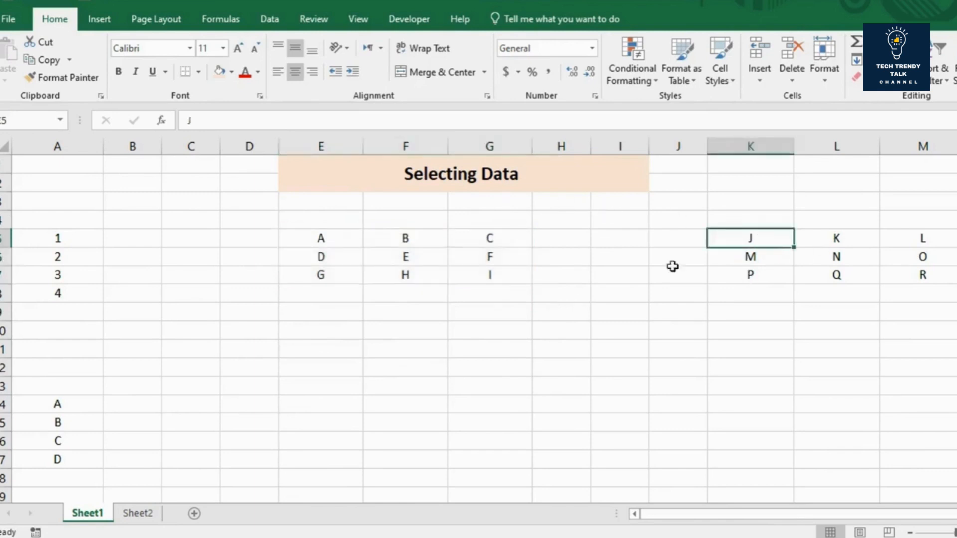
{"action": "left_click_drag", "start_coordinate": [352, 237], "coordinate": [494, 273]}
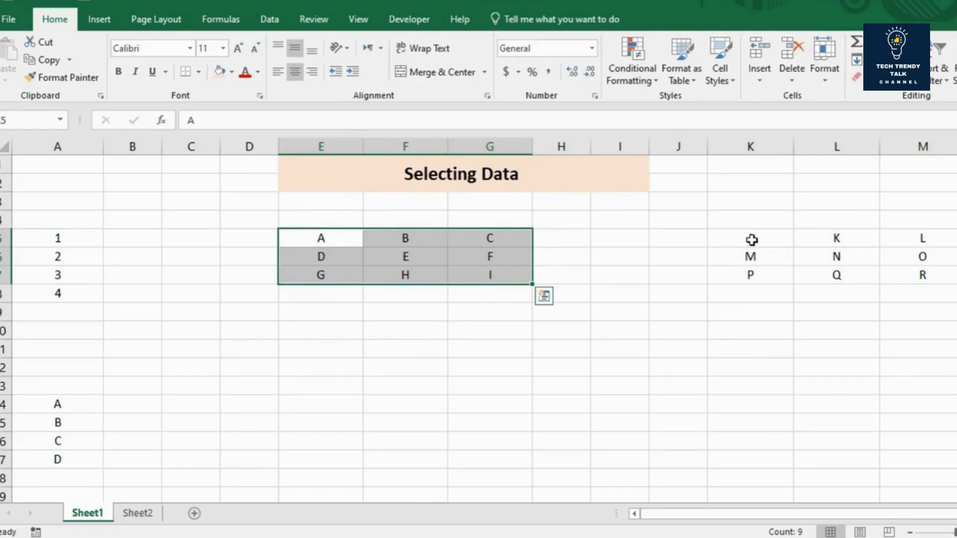
{"action": "left_click_drag", "start_coordinate": [748, 238], "coordinate": [922, 275]}
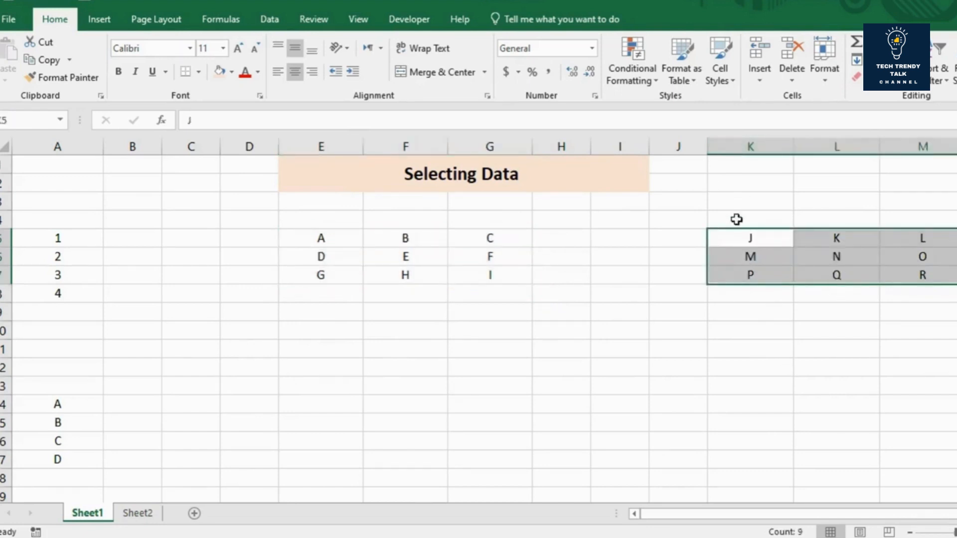
{"action": "left_click", "coordinate": [347, 242]}
{"action": "left_click_drag", "start_coordinate": [348, 241], "coordinate": [487, 267]}
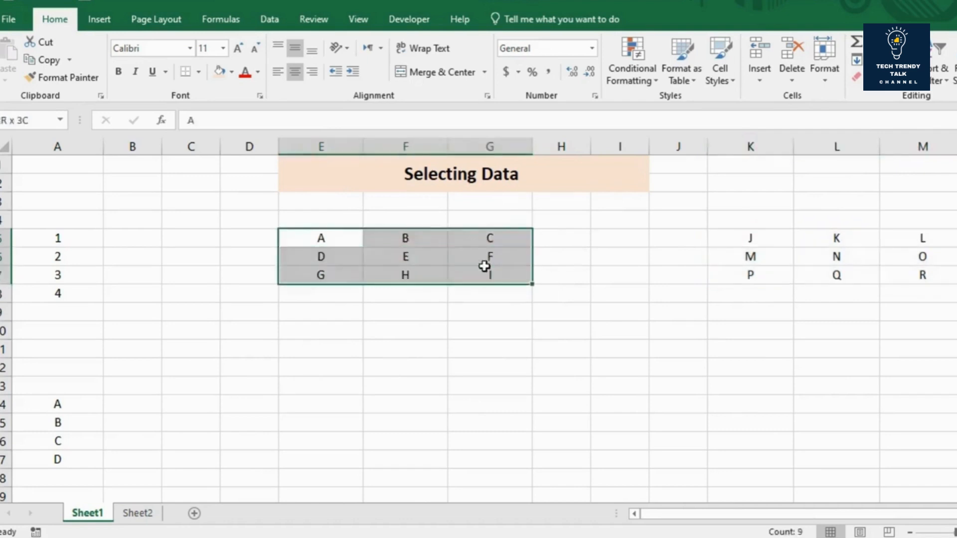
{"action": "left_click", "coordinate": [484, 304]}
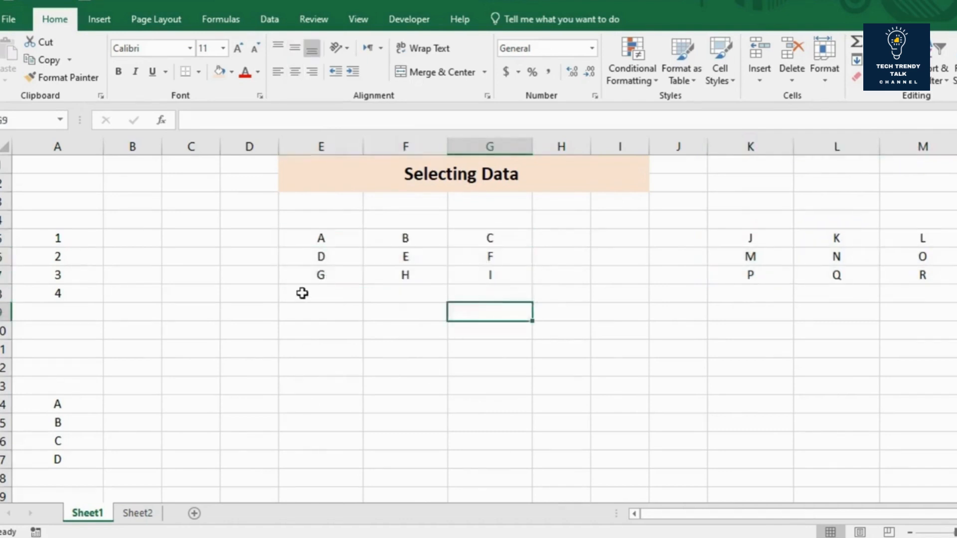
Step: Select the separate ranges E5:G7 and K5:M7 together as one multiple selection, then deselect them
{"action": "left_click", "coordinate": [341, 244]}
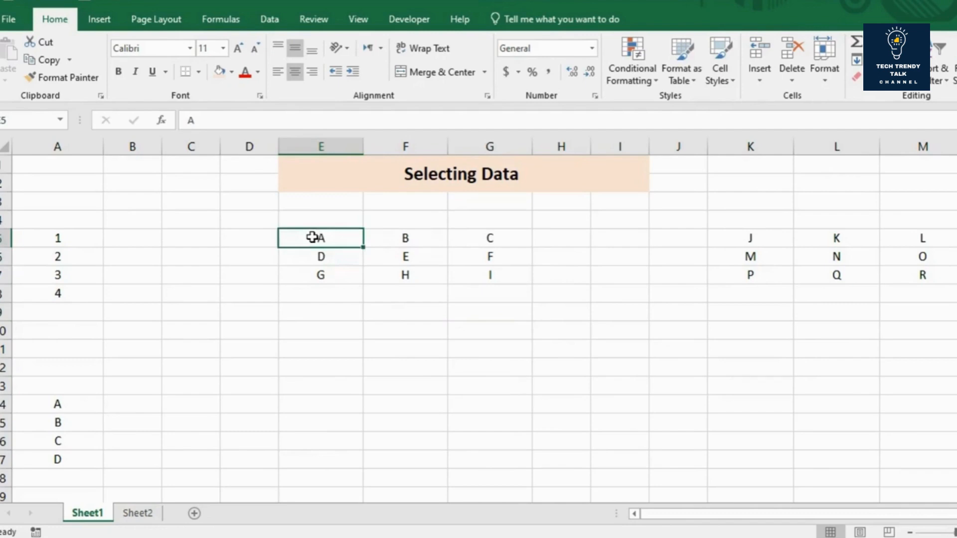
{"action": "left_click_drag", "start_coordinate": [312, 237], "coordinate": [479, 277]}
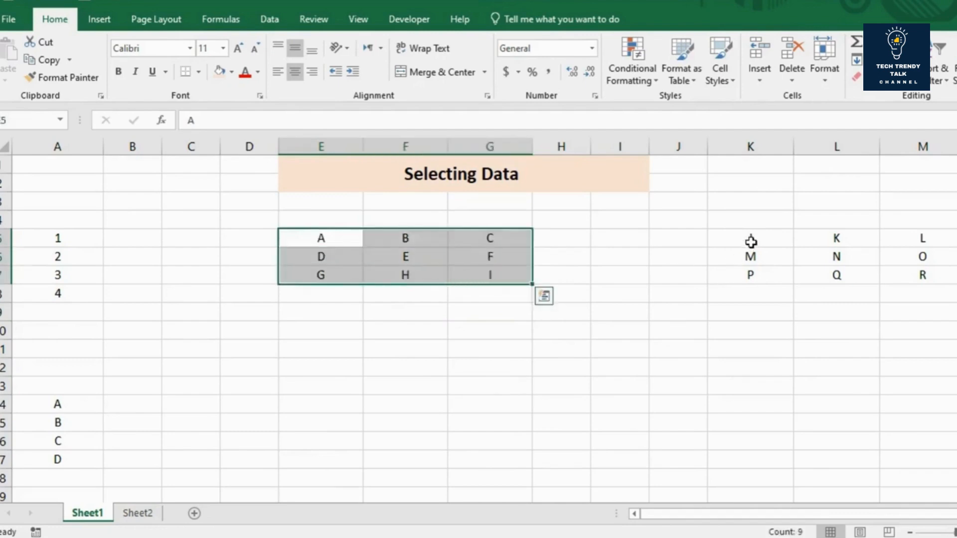
{"action": "left_click_drag", "start_coordinate": [750, 243], "coordinate": [918, 280], "text": "ctrl"}
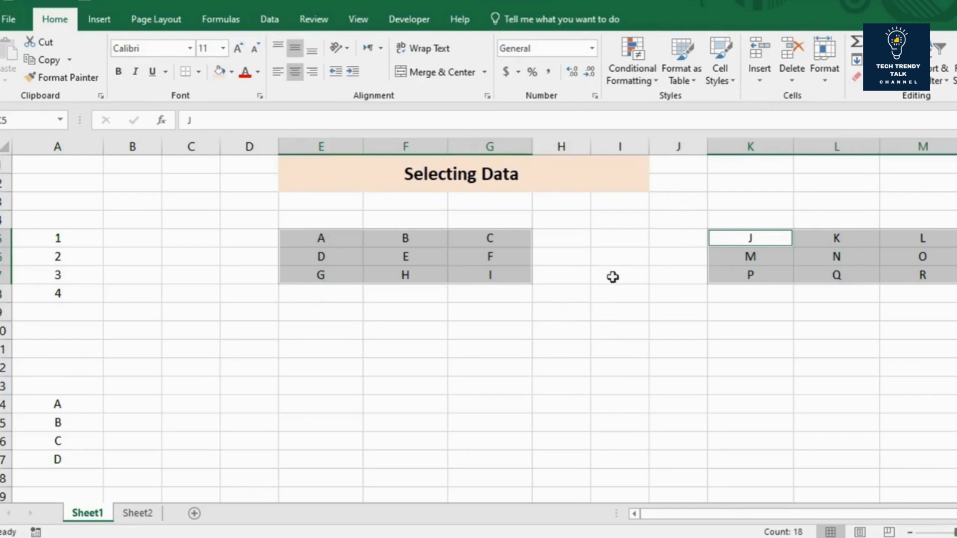
{"action": "left_click", "coordinate": [594, 297]}
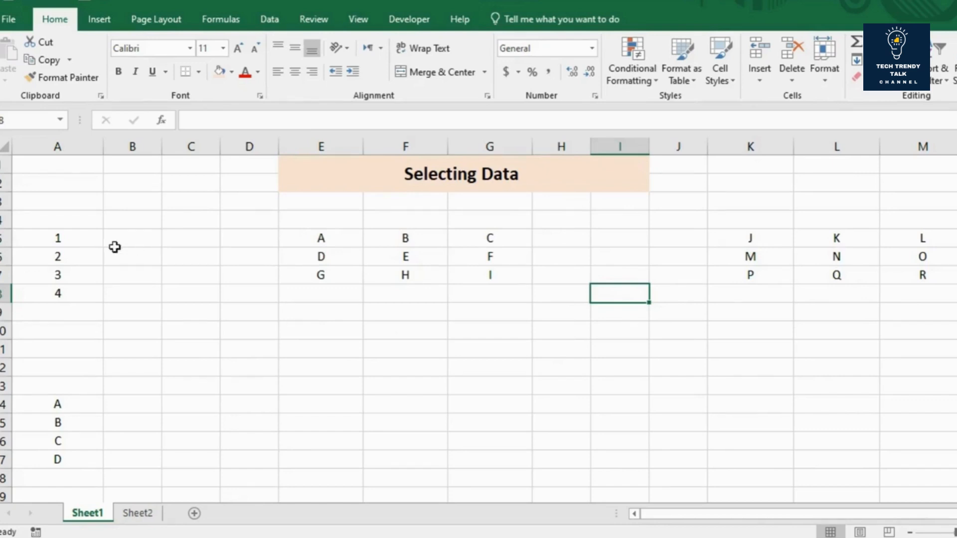
{"action": "left_click_drag", "start_coordinate": [954, 532], "coordinate": [872, 517]}
{"action": "left_click", "coordinate": [101, 228]}
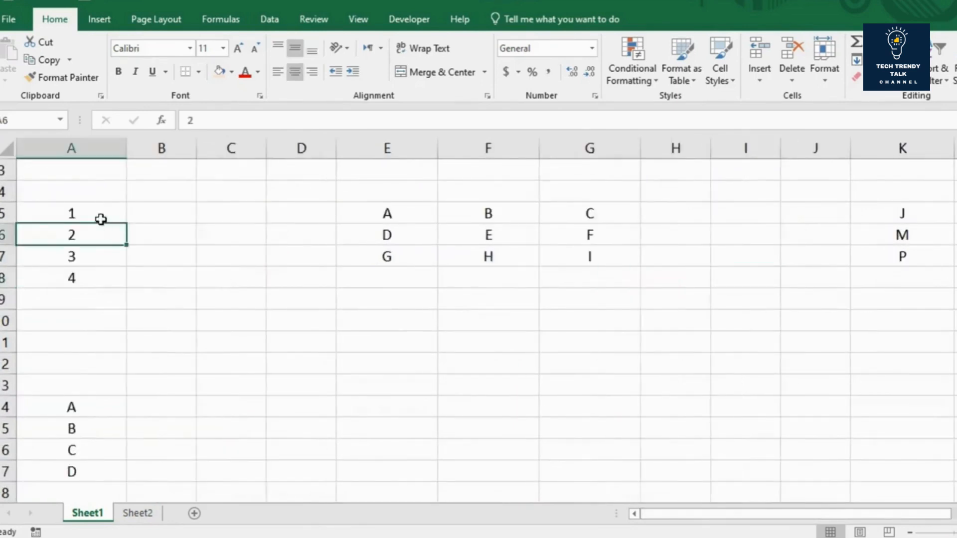
{"action": "left_click", "coordinate": [100, 219]}
{"action": "left_click", "coordinate": [80, 304]}
{"action": "left_click", "coordinate": [77, 339]}
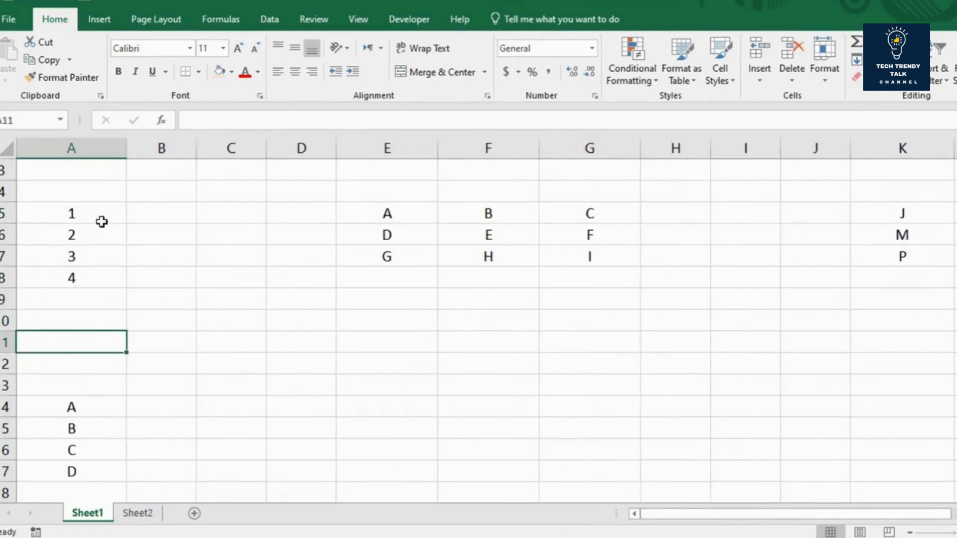
Step: Extend the number series in A5:A8 down to A11 with AutoFill, then deselect the range
{"action": "scroll", "coordinate": [100, 214], "scroll_direction": "up", "scroll_amount": 1}
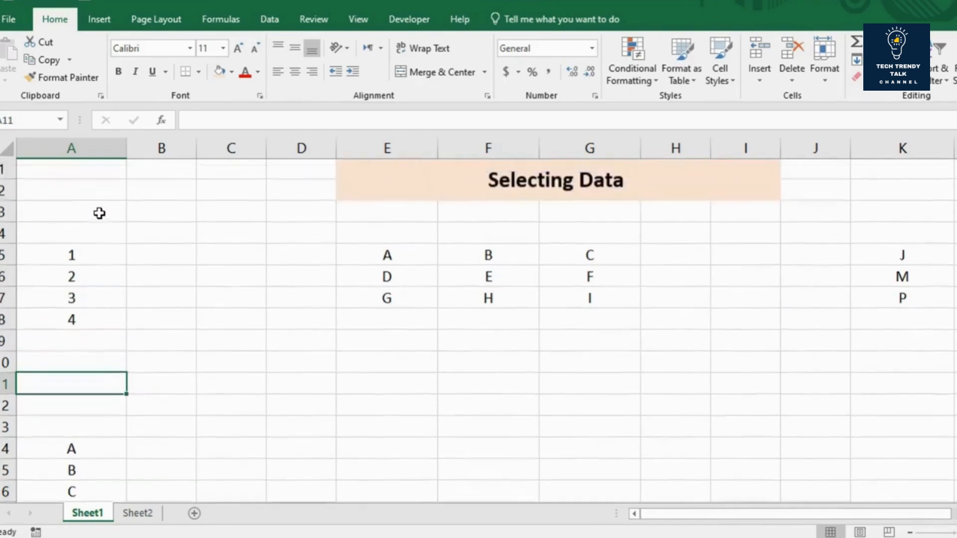
{"action": "left_click", "coordinate": [99, 258]}
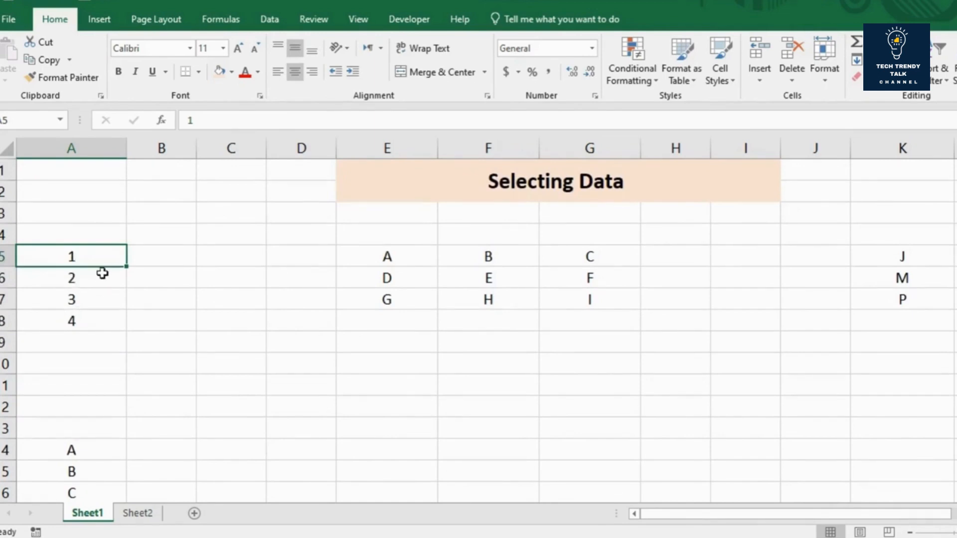
{"action": "left_click", "coordinate": [145, 284]}
{"action": "left_click_drag", "start_coordinate": [105, 256], "coordinate": [98, 317]}
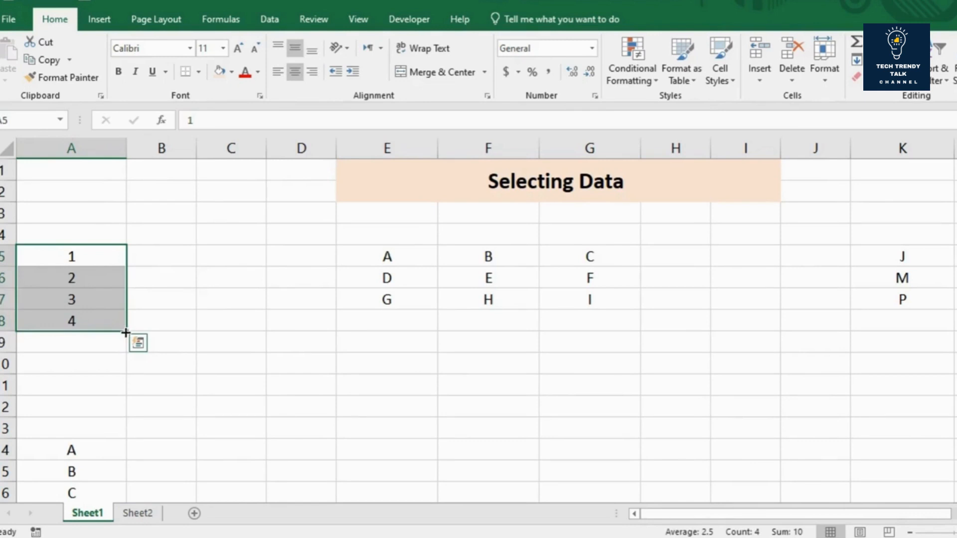
{"action": "left_click_drag", "start_coordinate": [125, 331], "coordinate": [120, 400]}
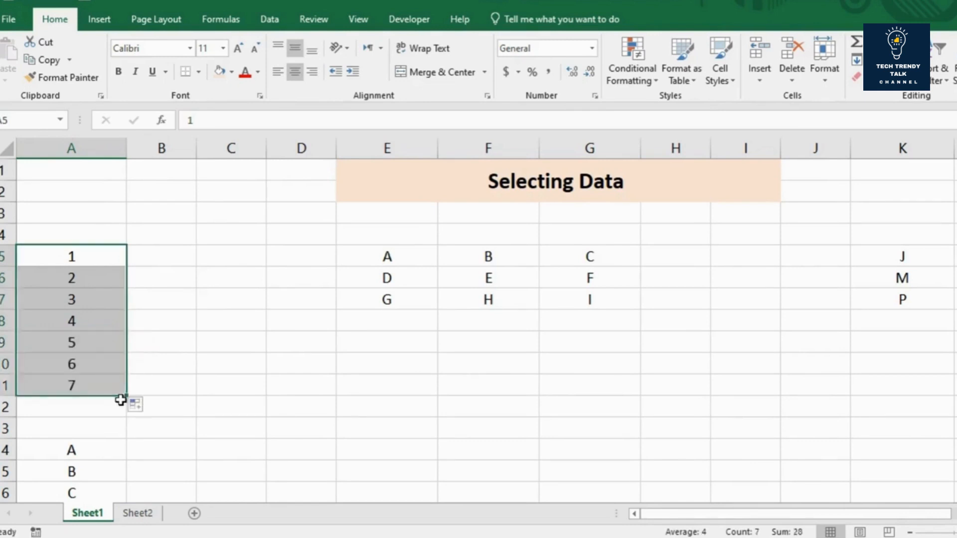
{"action": "left_click", "coordinate": [97, 352]}
Step: Extend the letter series that starts in A14 down to A22 with AutoFill, then deselect the range
{"action": "scroll", "coordinate": [96, 342], "scroll_direction": "down", "scroll_amount": 2}
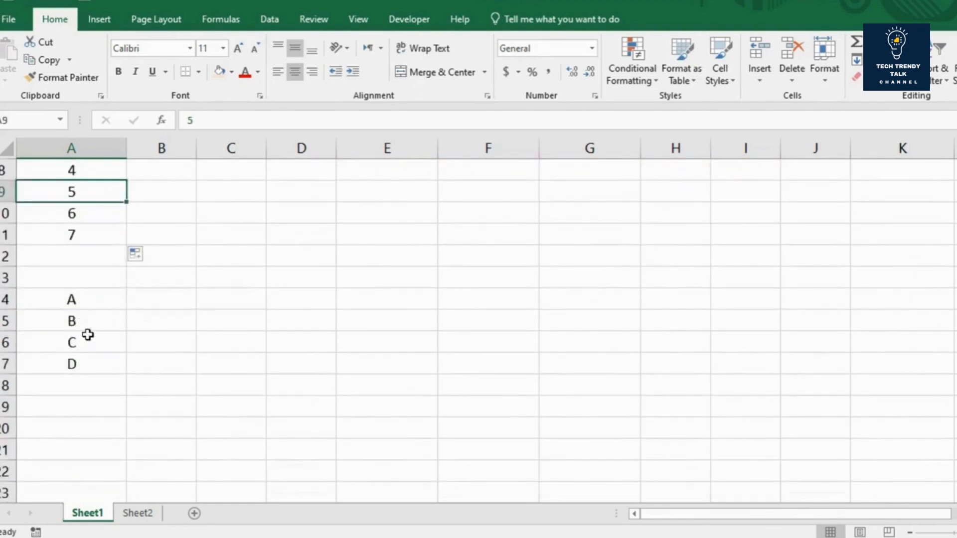
{"action": "left_click", "coordinate": [79, 301]}
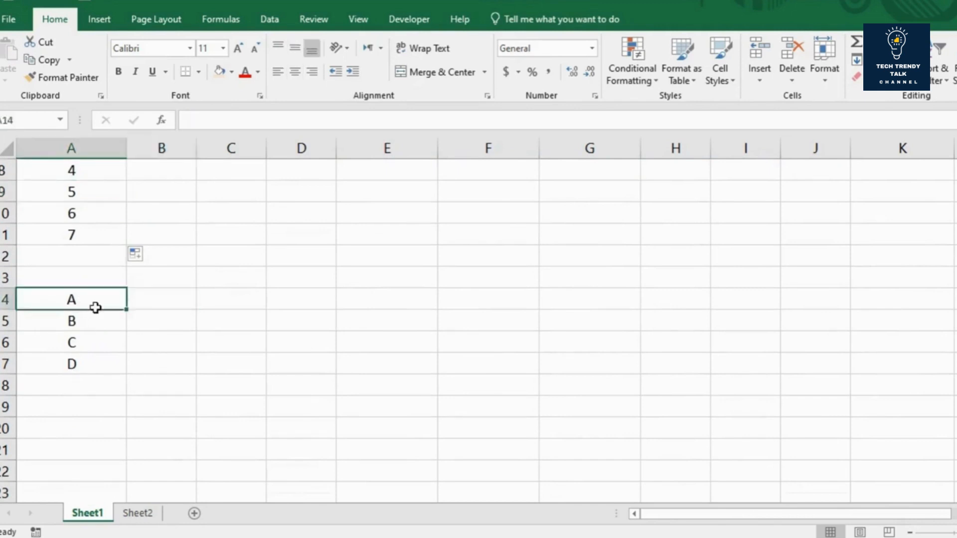
{"action": "left_click_drag", "start_coordinate": [94, 307], "coordinate": [119, 450]}
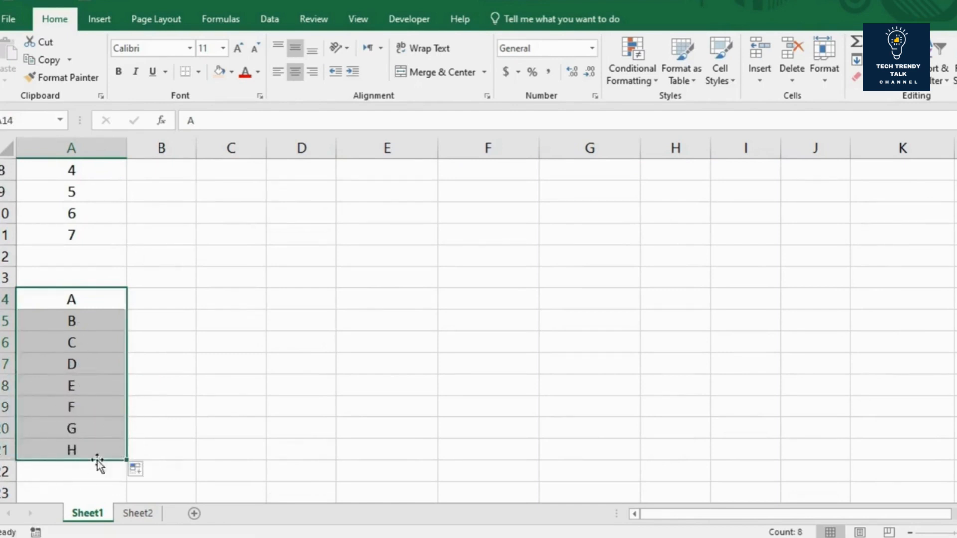
{"action": "left_click_drag", "start_coordinate": [127, 458], "coordinate": [124, 481]}
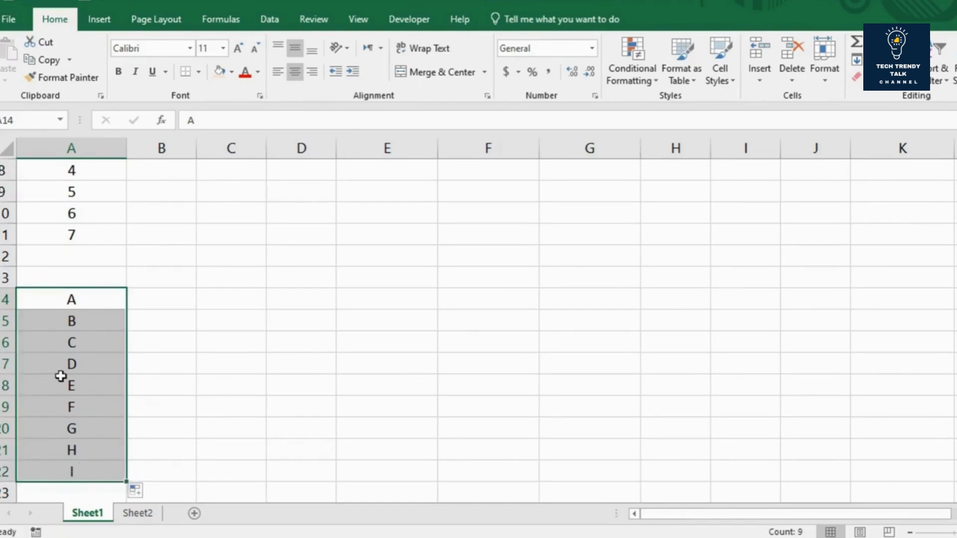
{"action": "left_click", "coordinate": [157, 381]}
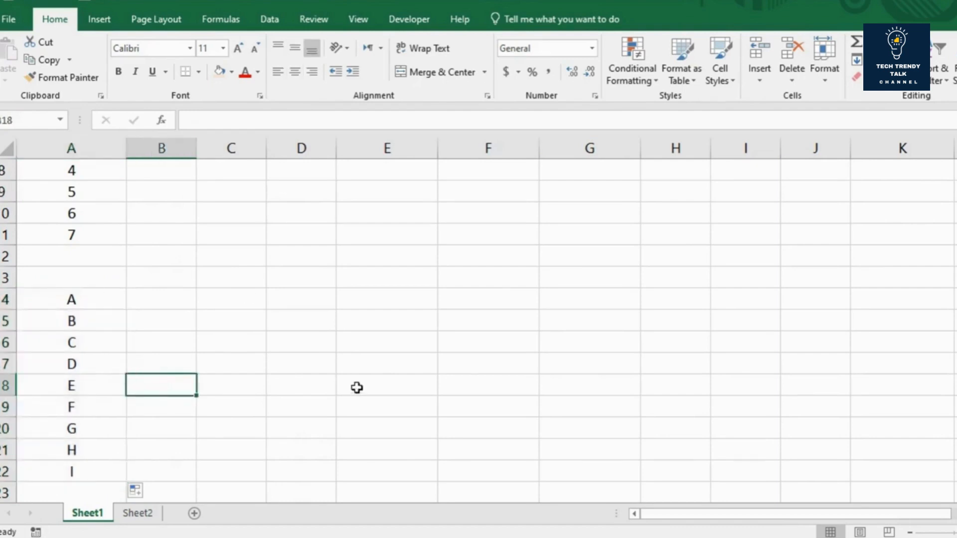
Step: Enter the numbers 1 to 4 in B1:B4 and autofill the series down to B15
{"action": "scroll", "coordinate": [277, 284], "scroll_direction": "up", "scroll_amount": 3}
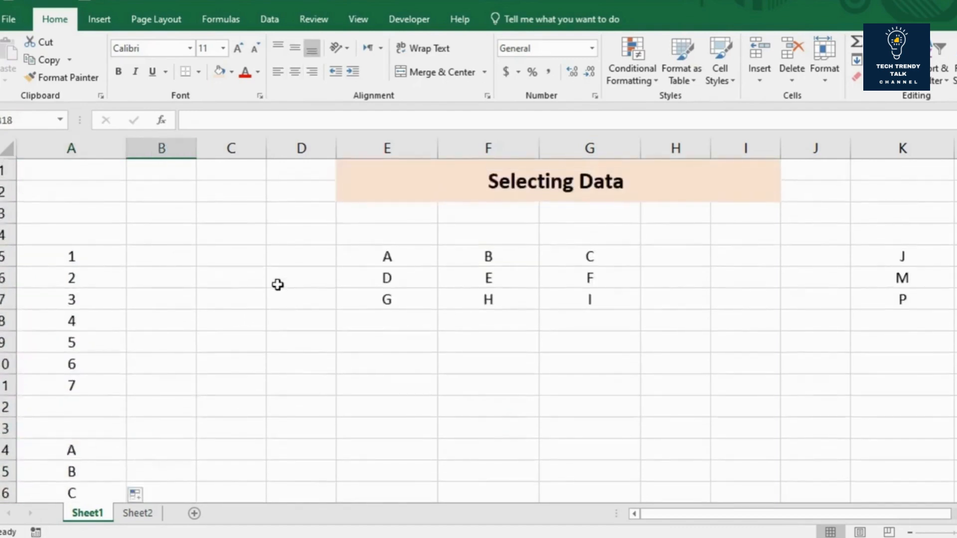
{"action": "left_click", "coordinate": [175, 173]}
{"action": "type", "text": "1"}
{"action": "key", "text": "Return"}
{"action": "type", "text": "2"}
{"action": "key", "text": "Return"}
{"action": "type", "text": "3"}
{"action": "key", "text": "Return"}
{"action": "type", "text": "4"}
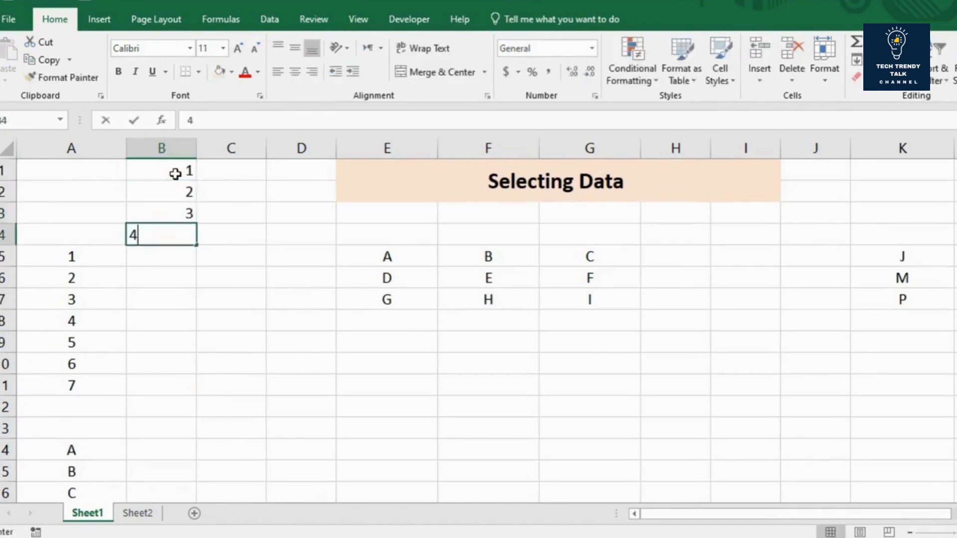
{"action": "key", "text": "Return"}
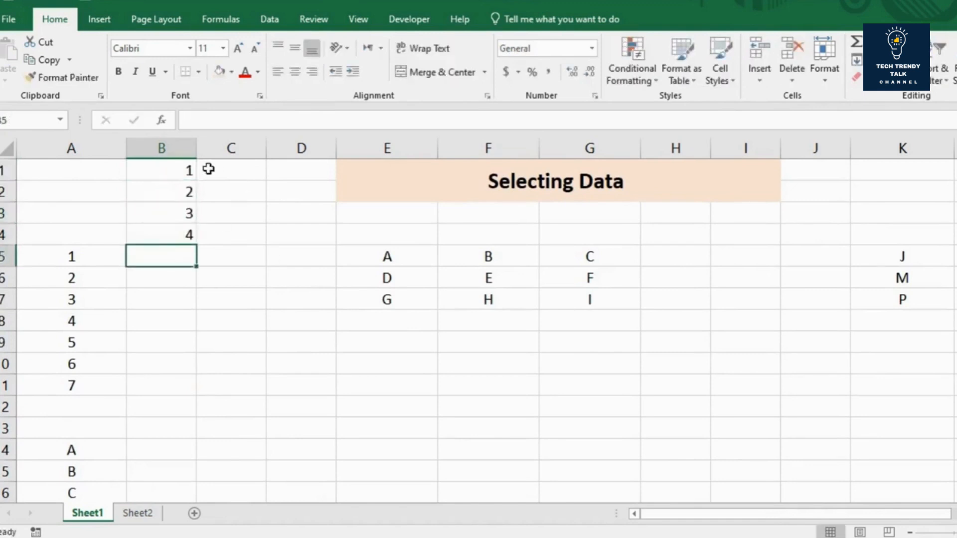
{"action": "left_click_drag", "start_coordinate": [179, 172], "coordinate": [173, 478]}
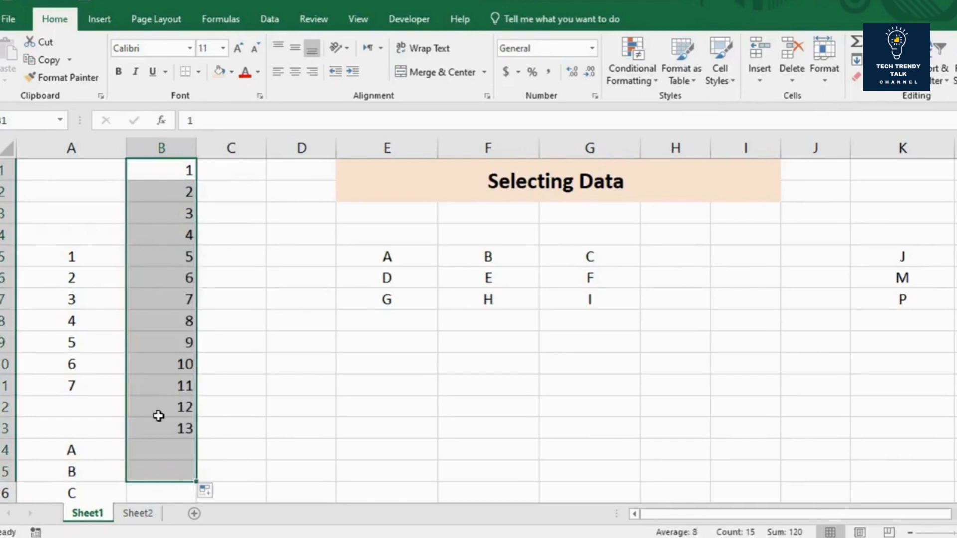
{"action": "left_click", "coordinate": [218, 272]}
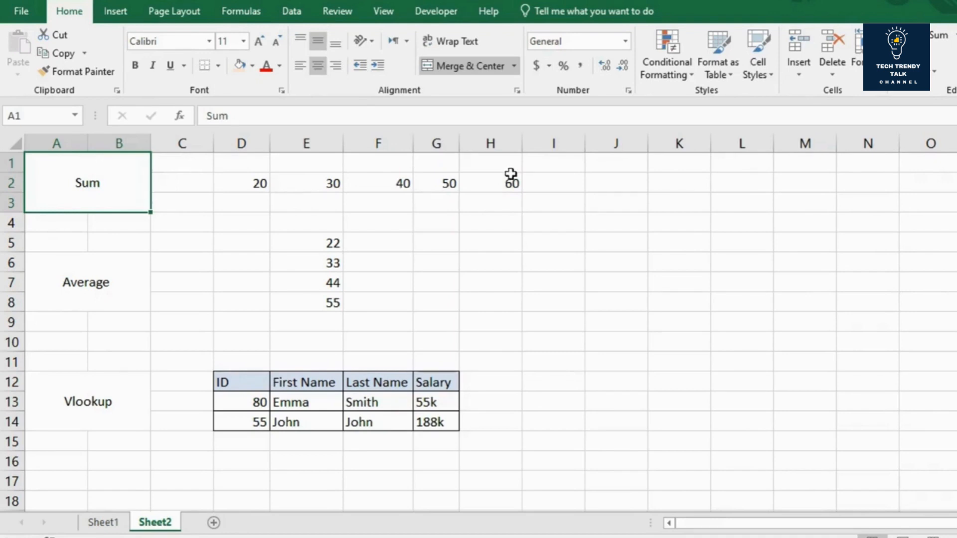
Step: On Sheet2, write a SUM formula in J2 that adds the values in D2:H2
{"action": "left_click", "coordinate": [616, 187]}
{"action": "type", "text": "=sum("}
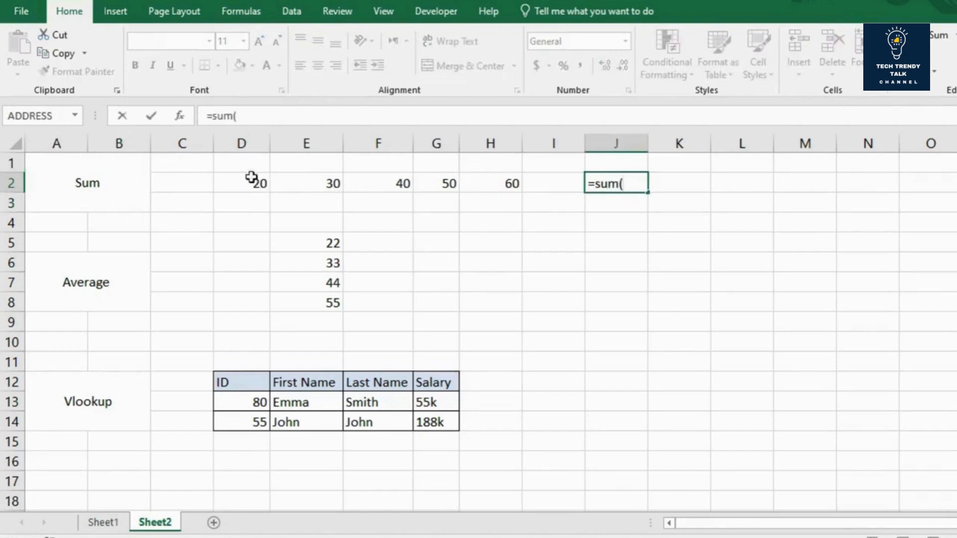
{"action": "left_click_drag", "start_coordinate": [252, 183], "coordinate": [493, 182]}
{"action": "key", "text": "Return"}
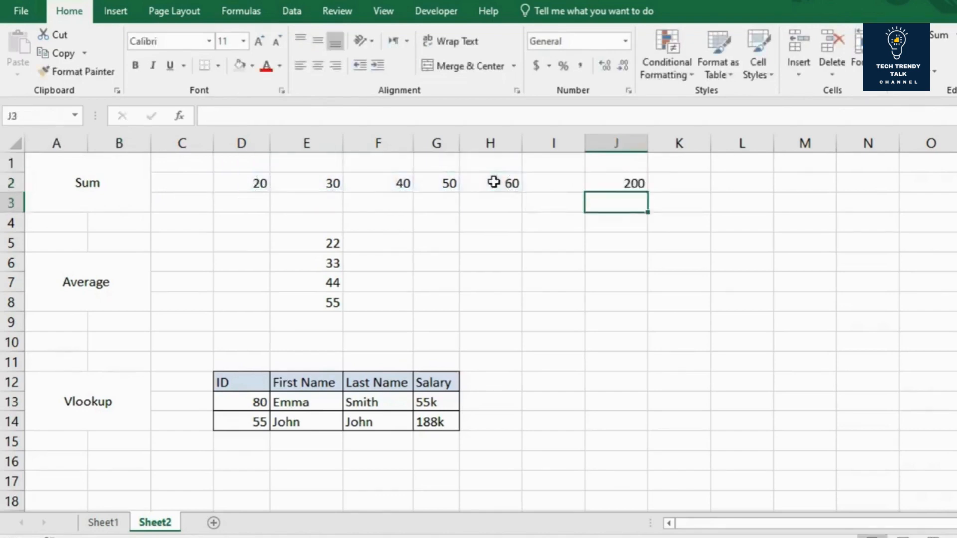
Step: Clear the SUM formula from cell J2
{"action": "left_click", "coordinate": [639, 180]}
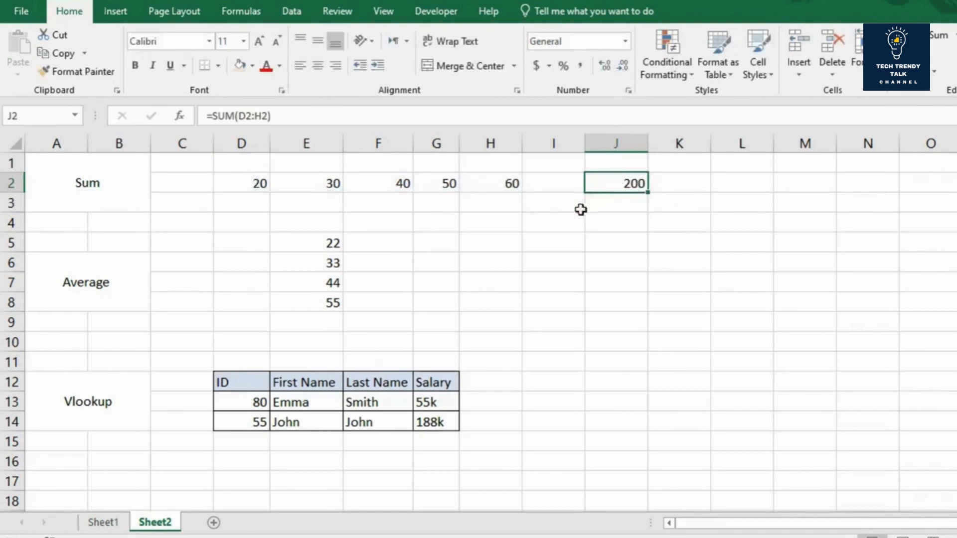
{"action": "key", "text": "BackSpace"}
{"action": "key", "text": "Return"}
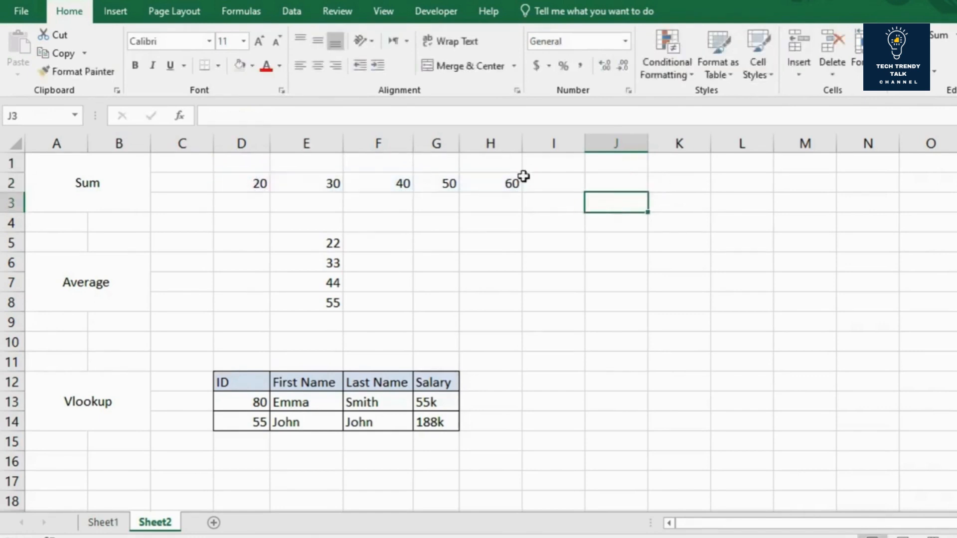
Step: Total the row 2 numbers in cell J2 using the AutoSum function
{"action": "left_click", "coordinate": [604, 188]}
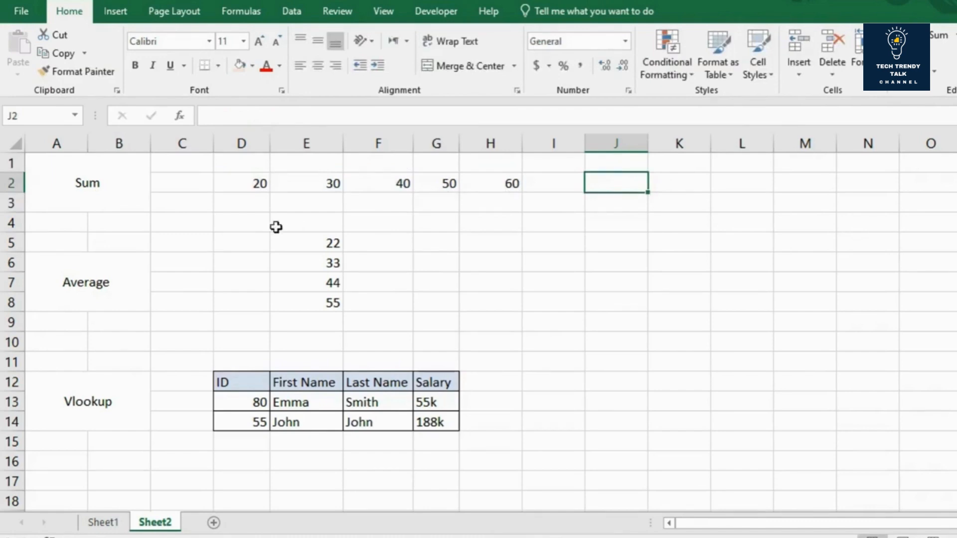
{"action": "left_click", "coordinate": [240, 13]}
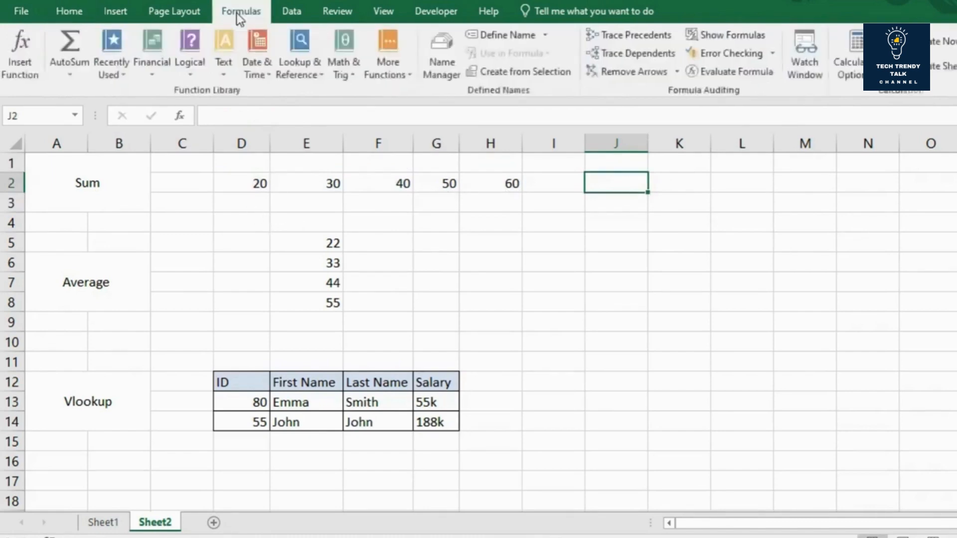
{"action": "left_click", "coordinate": [72, 64]}
{"action": "left_click", "coordinate": [95, 94]}
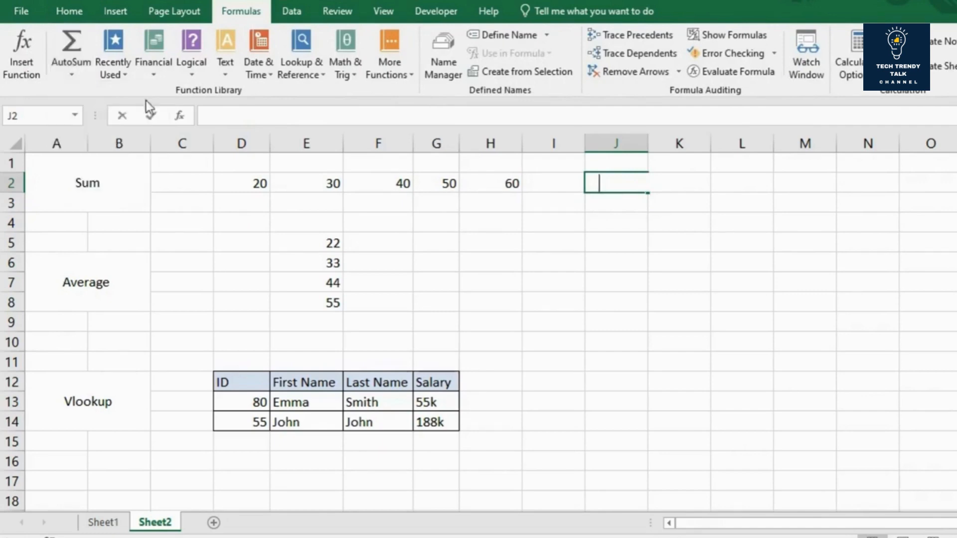
{"action": "key", "text": "Return"}
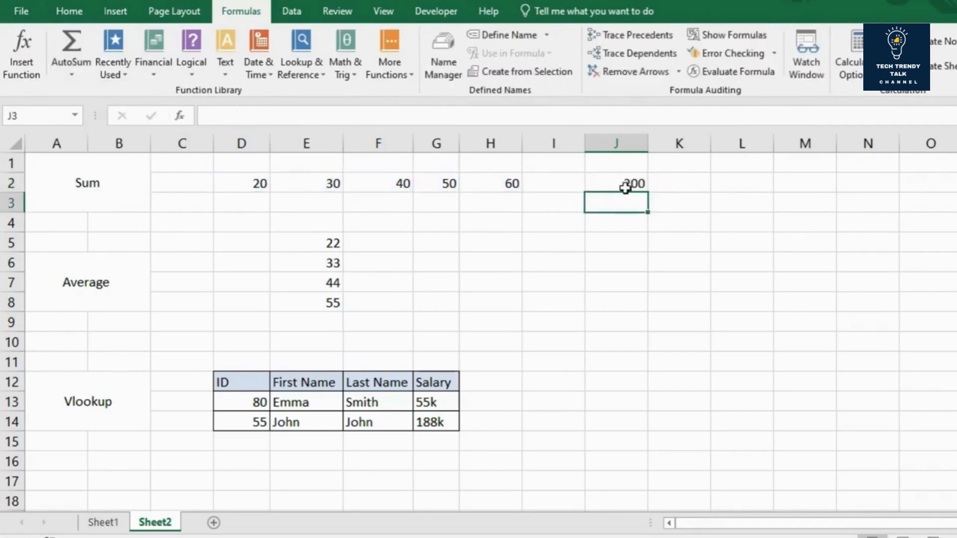
Step: Calculate the average of E5:E8 in cell E9 with an AVERAGE formula and check the range it references
{"action": "left_click", "coordinate": [73, 282]}
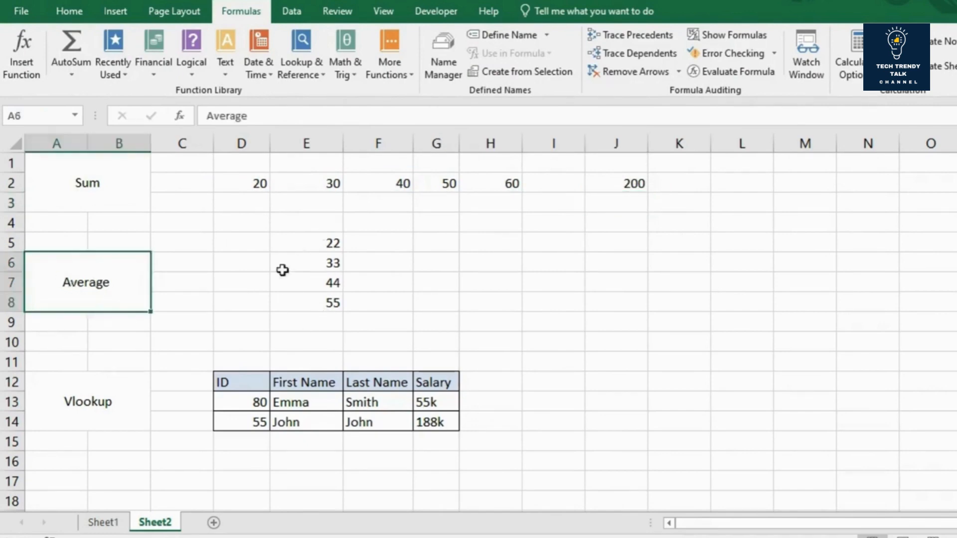
{"action": "left_click", "coordinate": [312, 324]}
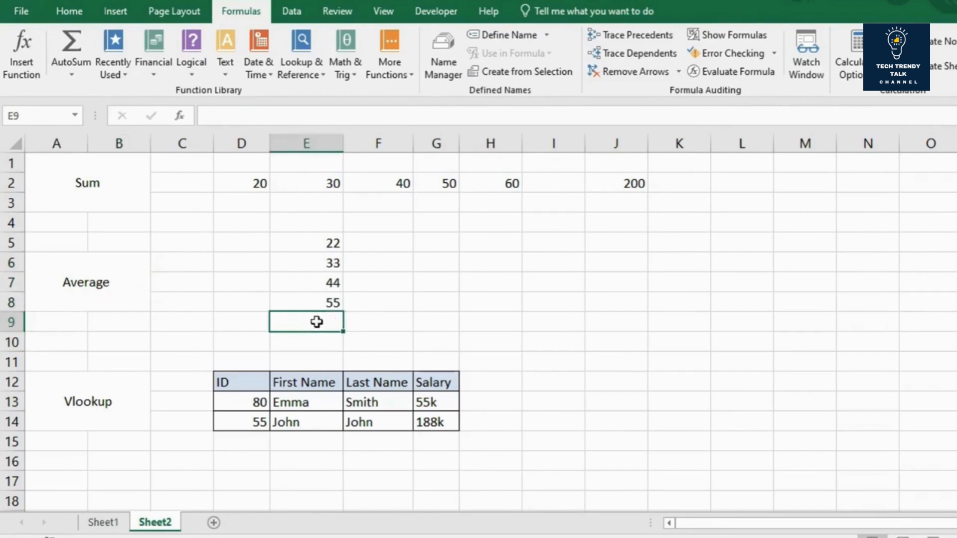
{"action": "type", "text": "=average("}
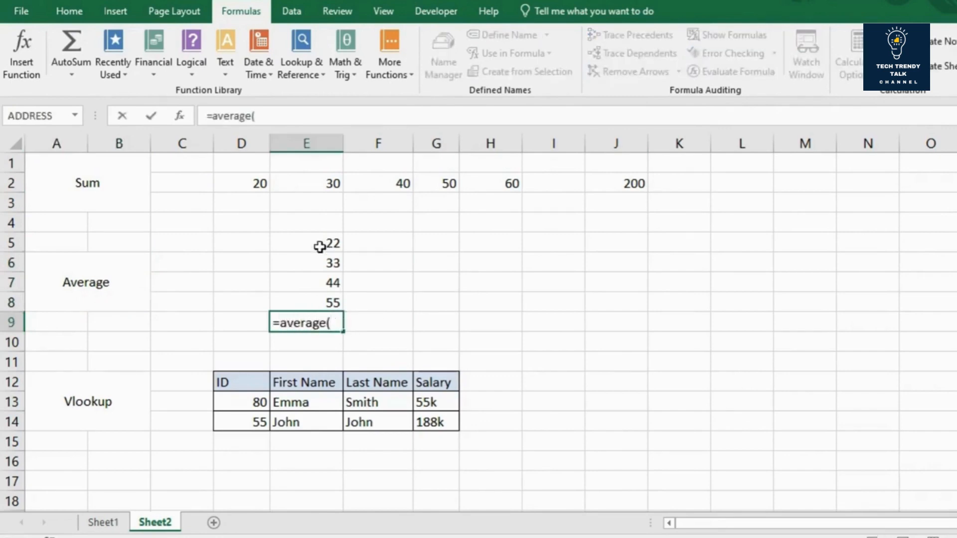
{"action": "left_click_drag", "start_coordinate": [320, 241], "coordinate": [312, 303]}
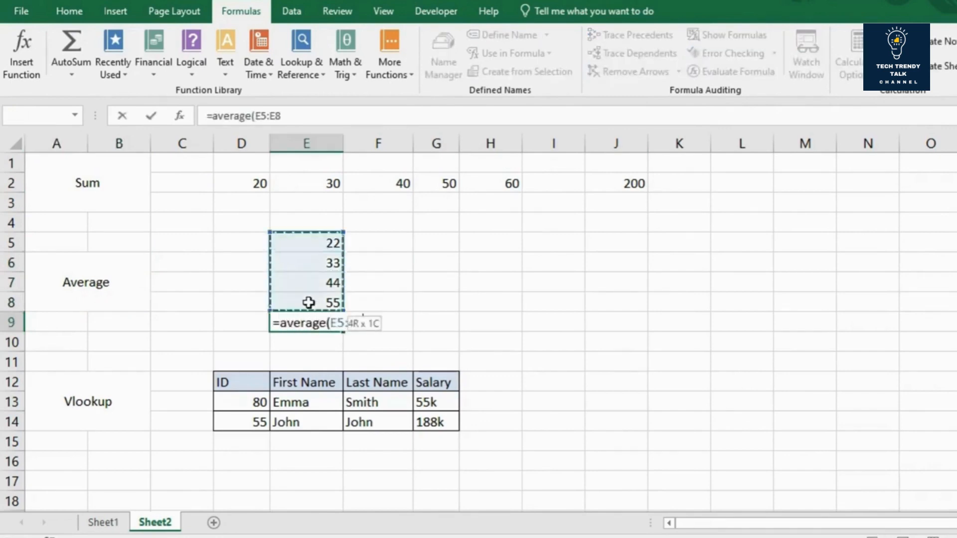
{"action": "type", "text": ")"}
{"action": "key", "text": "Return"}
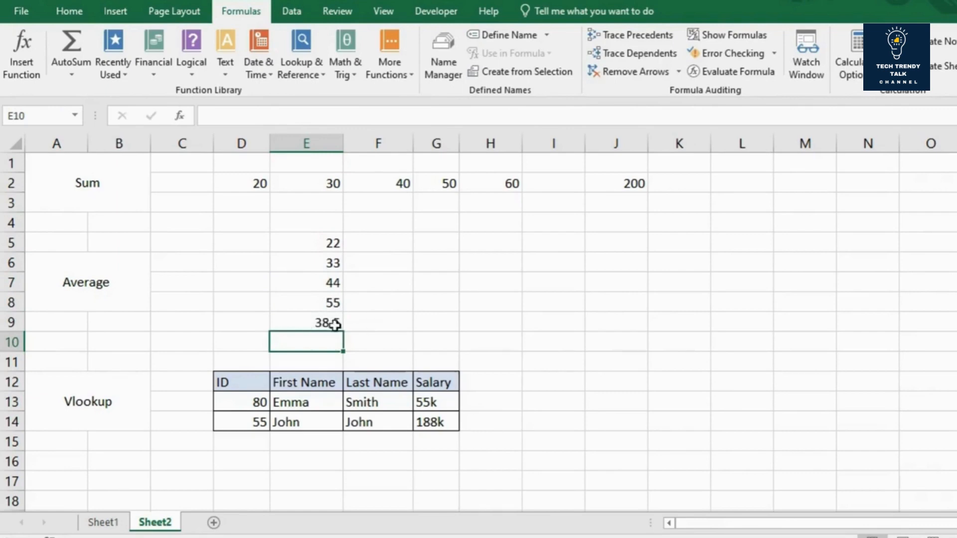
{"action": "left_click", "coordinate": [313, 323]}
{"action": "double_click", "coordinate": [312, 323]}
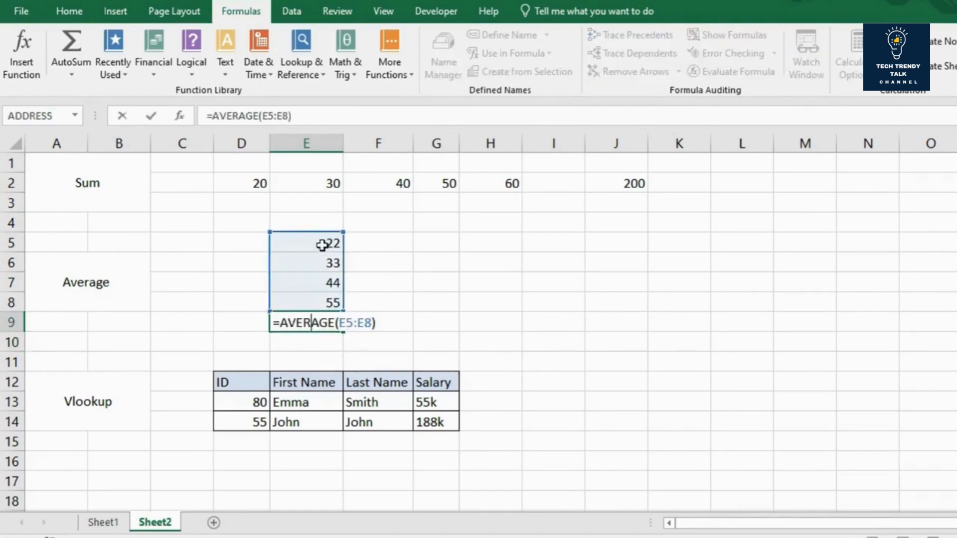
{"action": "key", "text": "Return"}
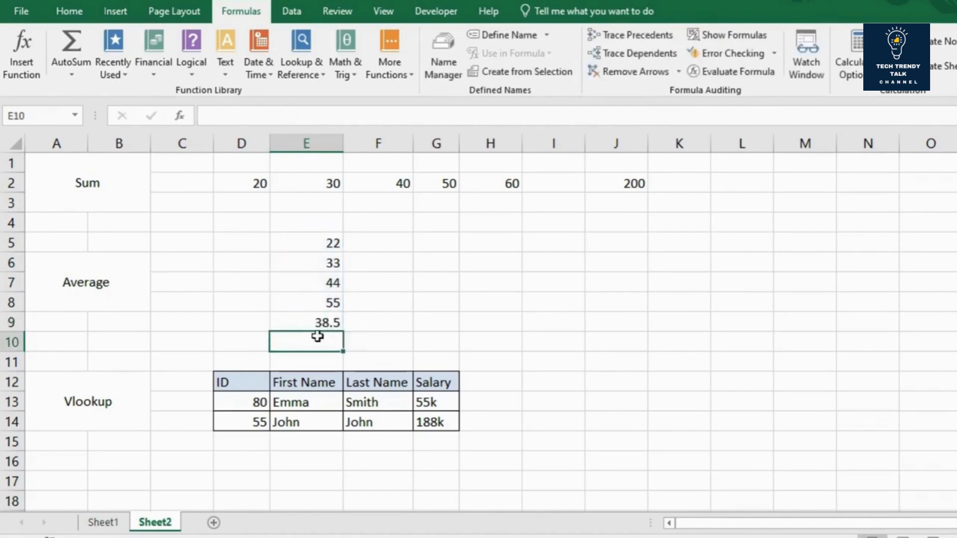
Step: Highlight the average result in E9 with a light orange fill, then deselect the cell
{"action": "left_click", "coordinate": [304, 327]}
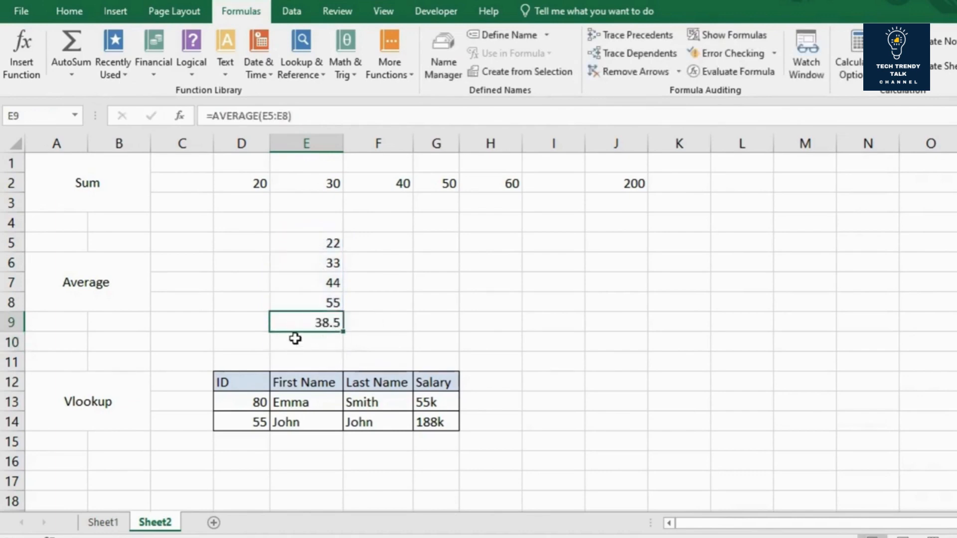
{"action": "left_click", "coordinate": [71, 20]}
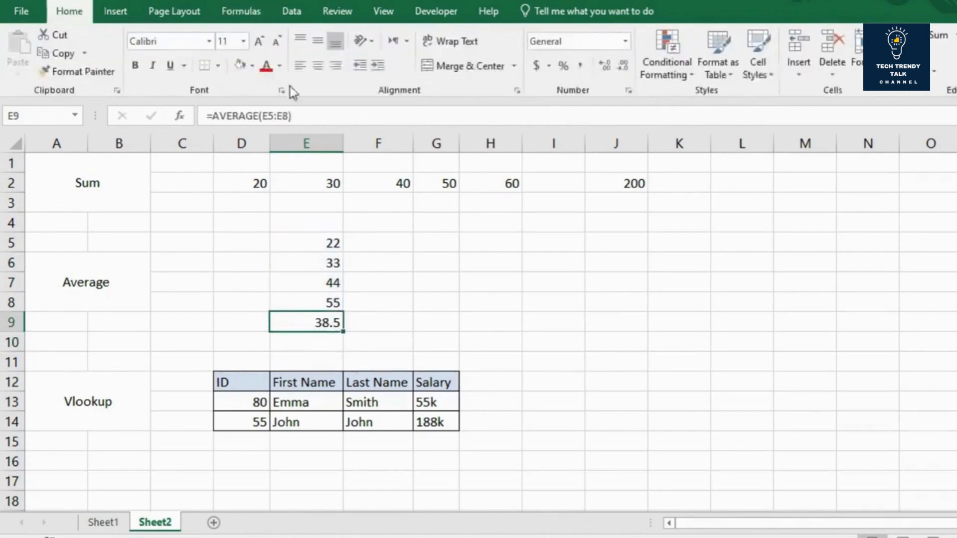
{"action": "left_click", "coordinate": [245, 71]}
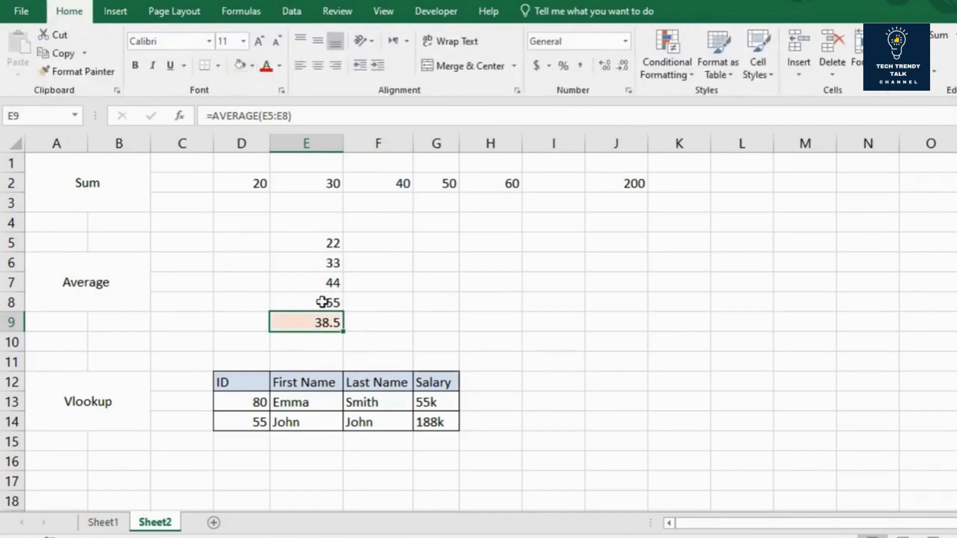
{"action": "right_click", "coordinate": [465, 294]}
Step: Look at the Vlookup example by selecting its label and the first ID cell, D13, in the table
{"action": "left_click", "coordinate": [48, 410]}
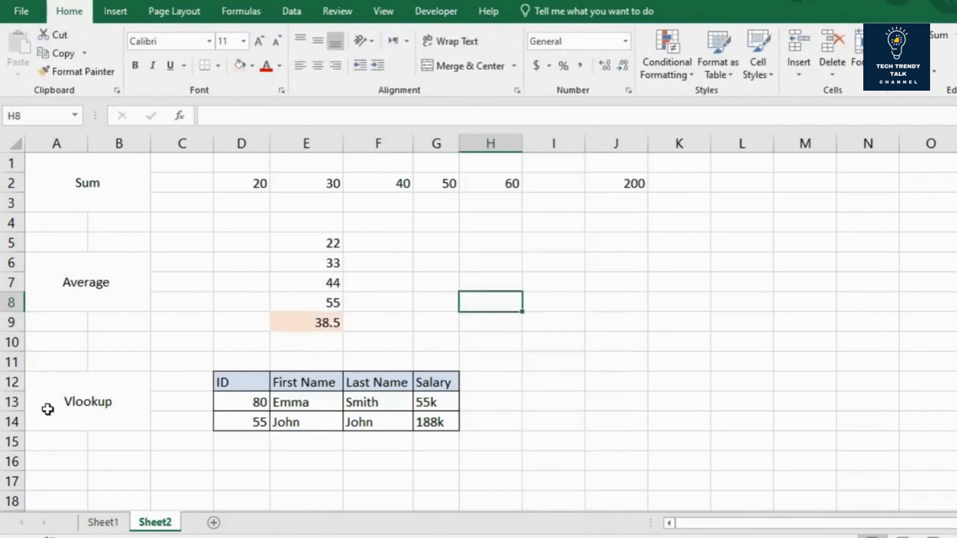
{"action": "left_click", "coordinate": [48, 407]}
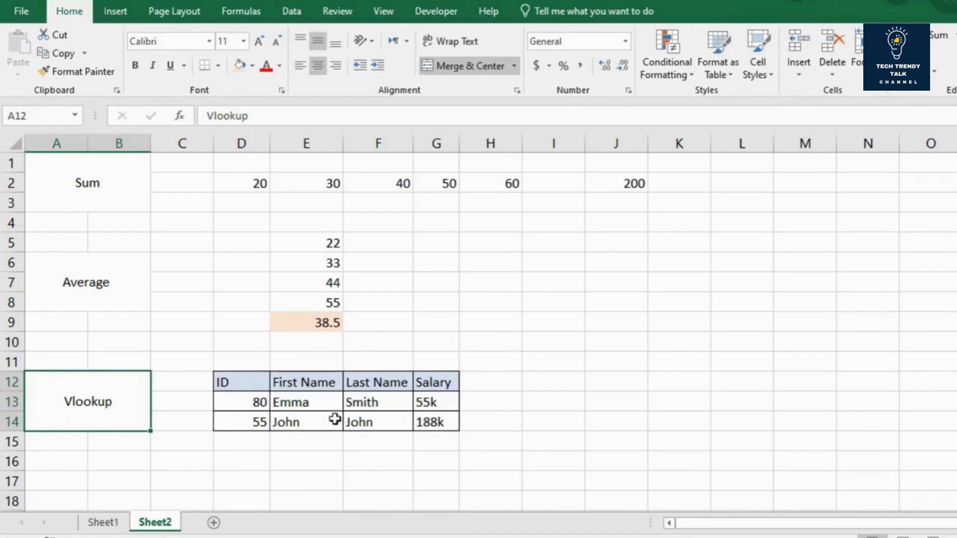
{"action": "left_click", "coordinate": [260, 402]}
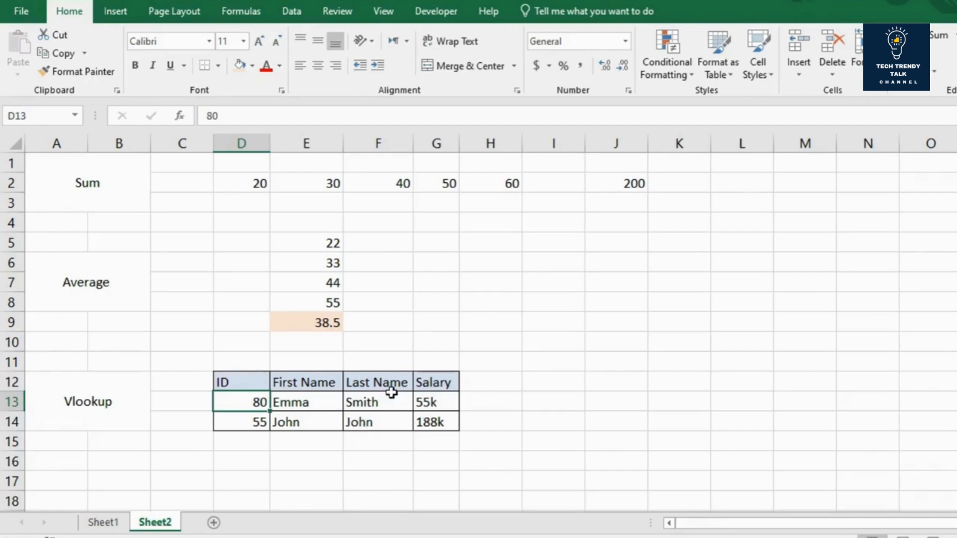
Step: Look up the first name for the ID in D13 by entering =vlookup(D13,D12:G14,2,false) in cell I13
{"action": "left_click", "coordinate": [570, 403]}
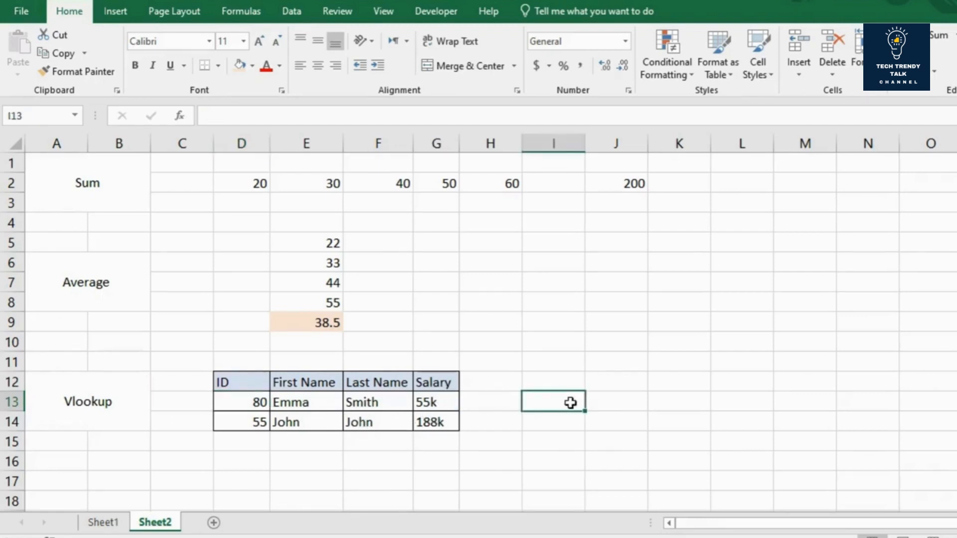
{"action": "type", "text": "=vlookup("}
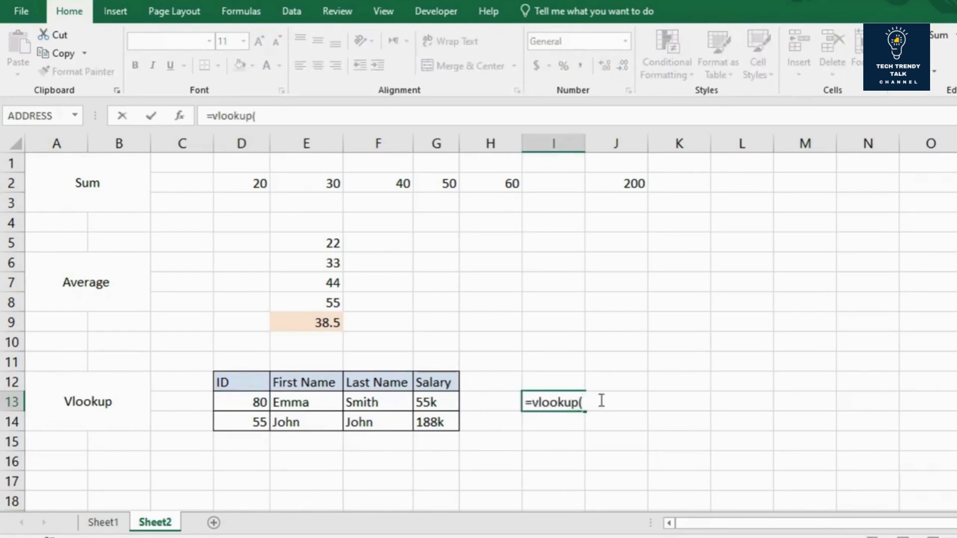
{"action": "left_click", "coordinate": [243, 406]}
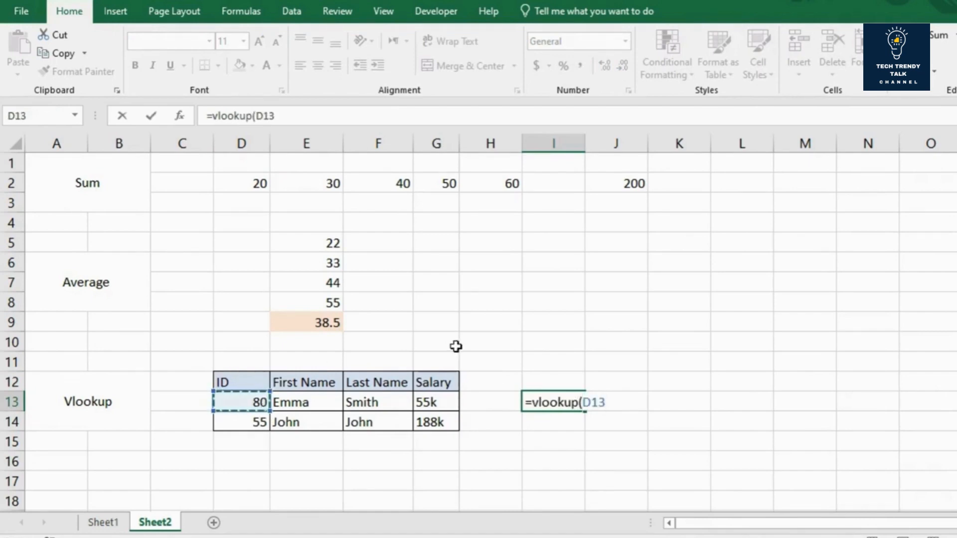
{"action": "type", "text": ","}
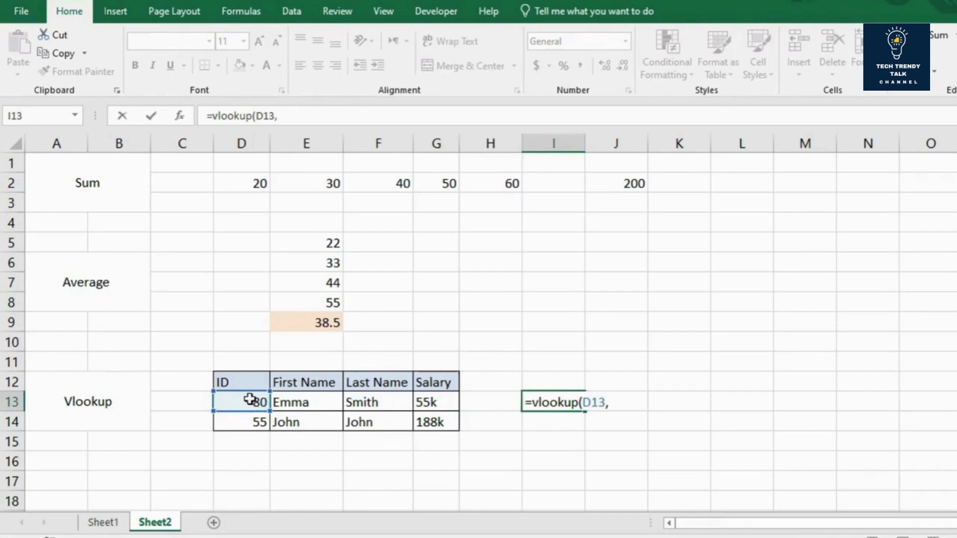
{"action": "left_click_drag", "start_coordinate": [258, 386], "coordinate": [439, 420]}
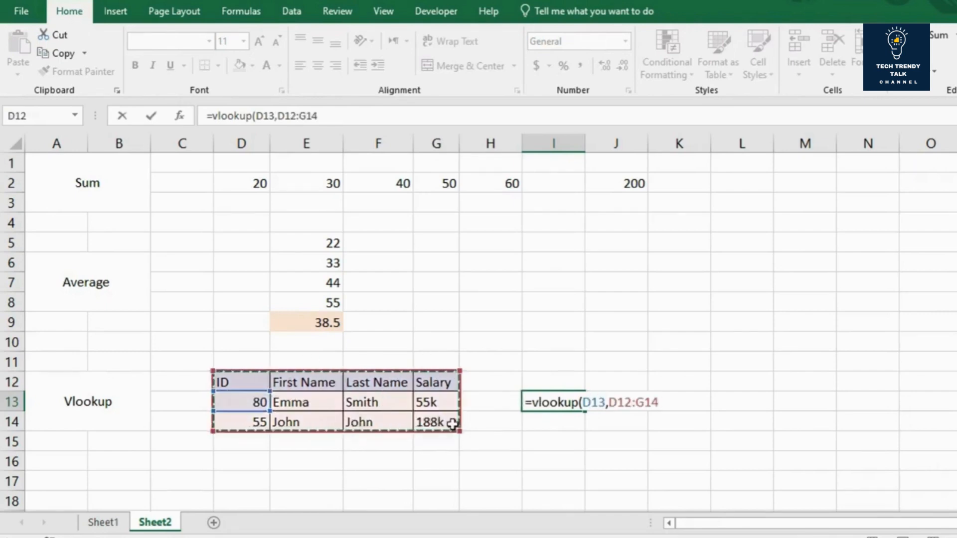
{"action": "type", "text": ",2,"}
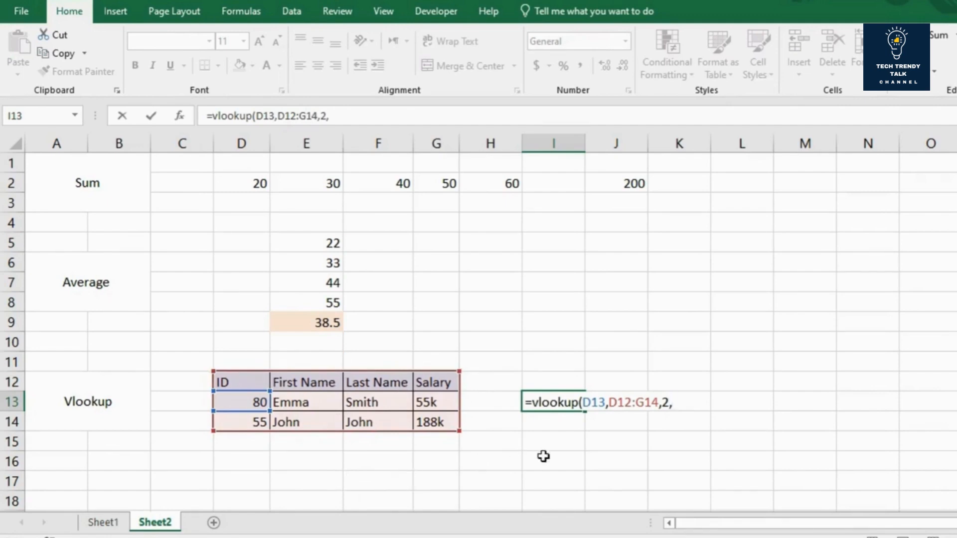
{"action": "type", "text": "false"}
{"action": "type", "text": ")"}
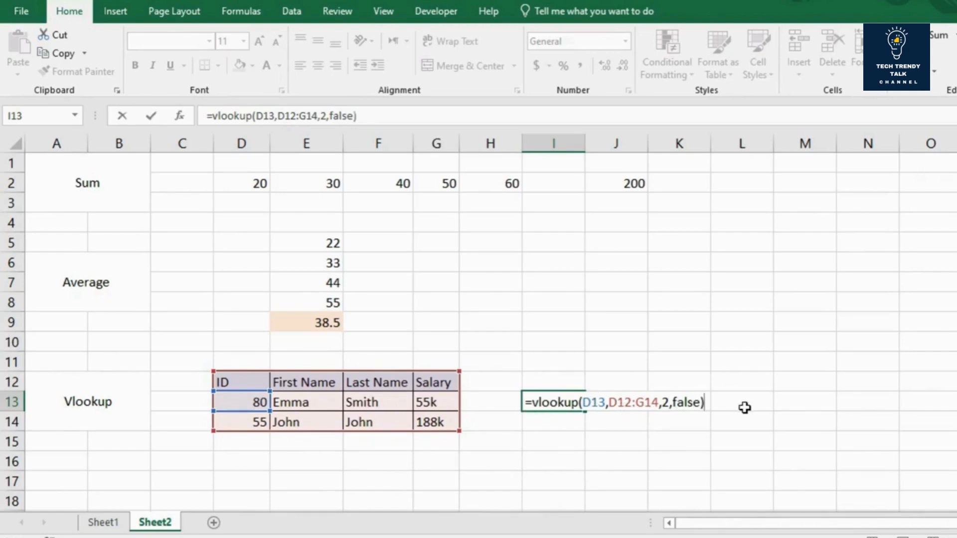
{"action": "key", "text": "Return"}
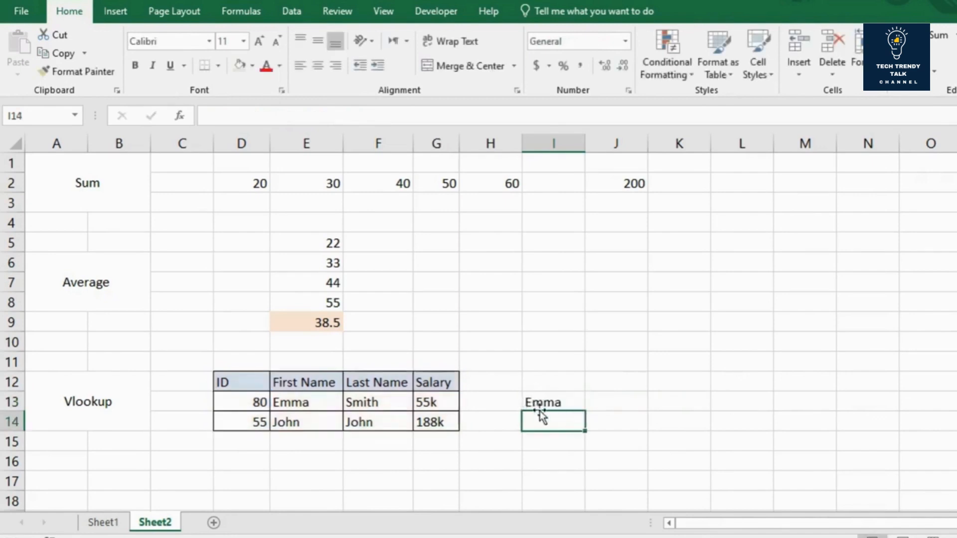
{"action": "left_click", "coordinate": [571, 400]}
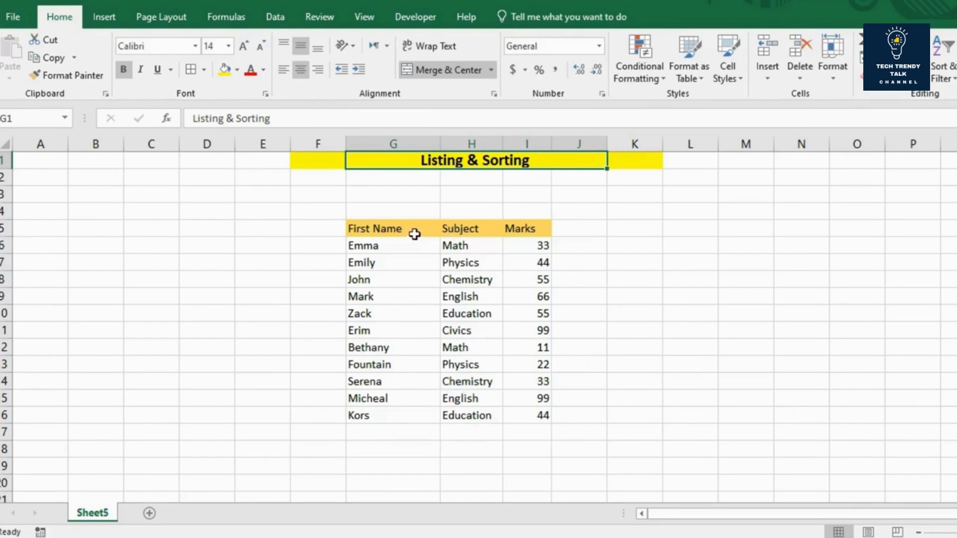
Step: Turn on filtering for the First Name, Subject and Marks headers of the Listing & Sorting table
{"action": "left_click", "coordinate": [514, 245]}
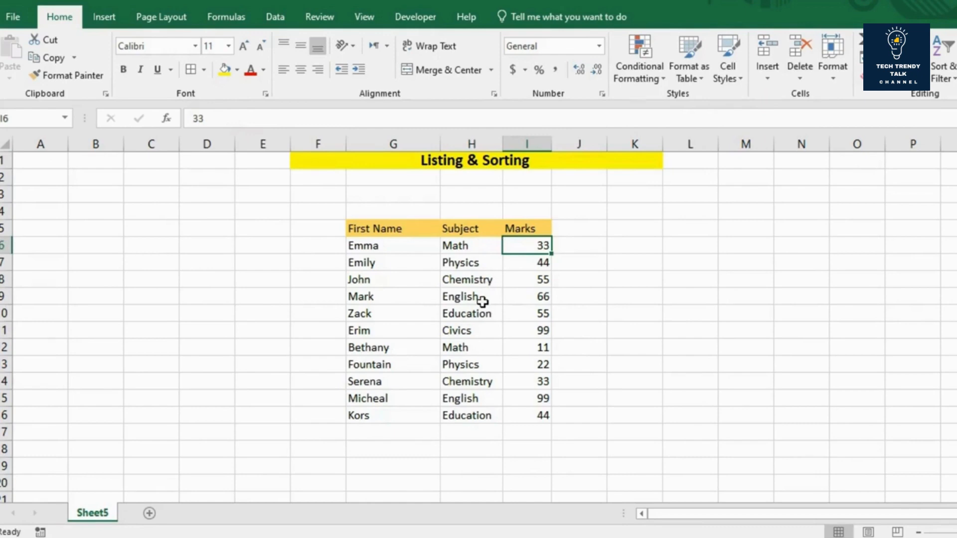
{"action": "left_click", "coordinate": [466, 228]}
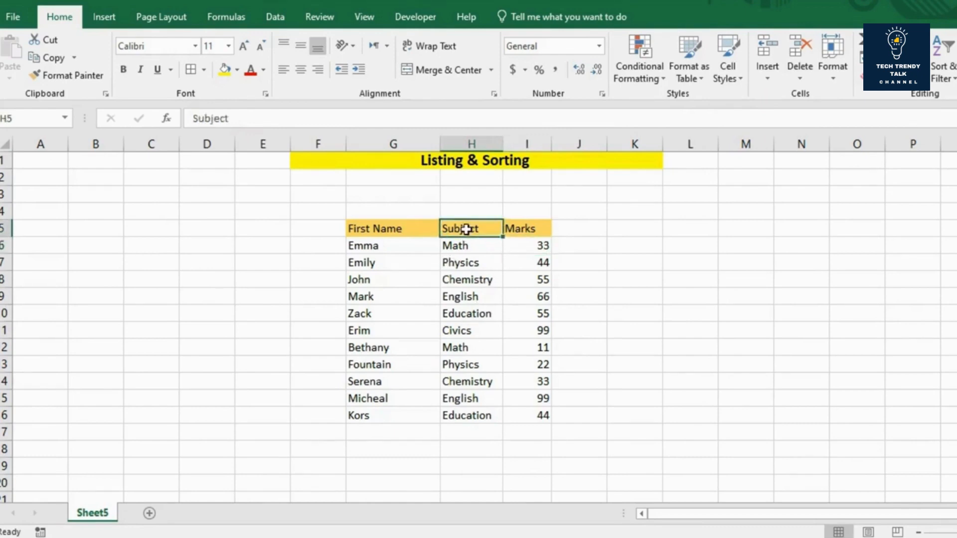
{"action": "left_click", "coordinate": [375, 229]}
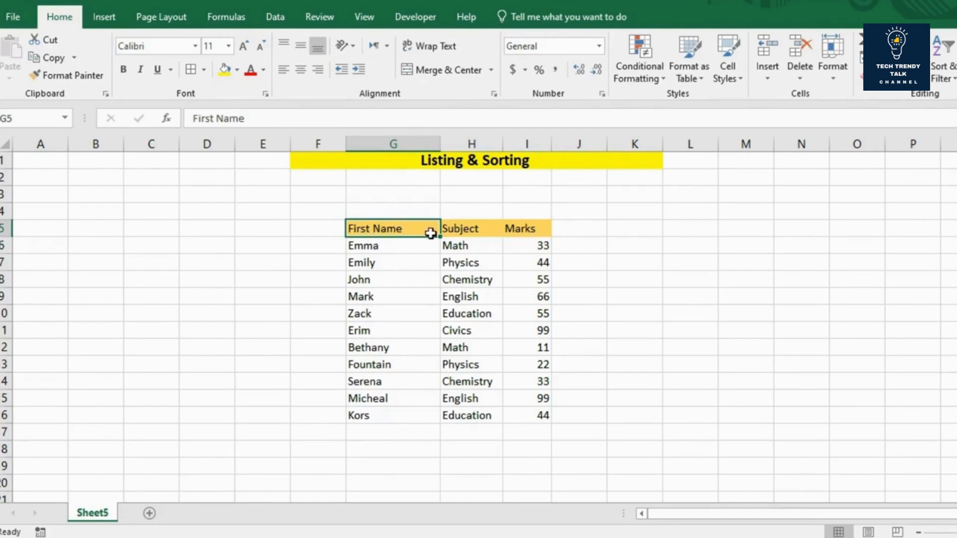
{"action": "left_click", "coordinate": [271, 16]}
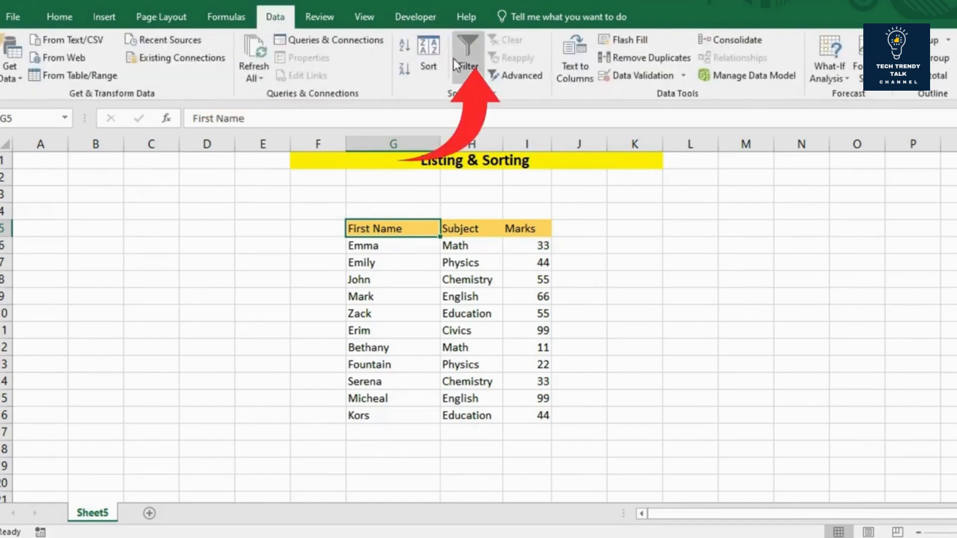
{"action": "left_click", "coordinate": [465, 65]}
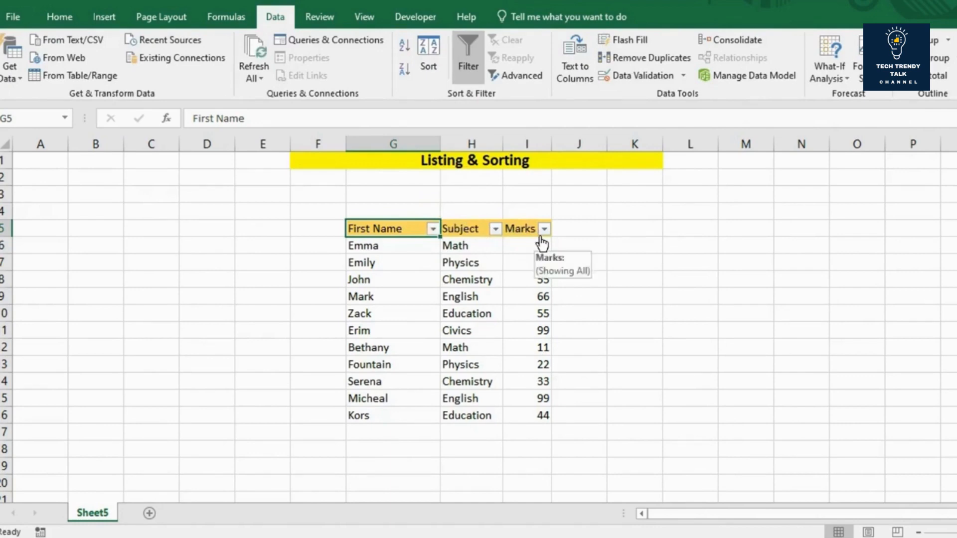
Step: Filter the Subject column to show only Chemistry records
{"action": "left_click", "coordinate": [496, 230]}
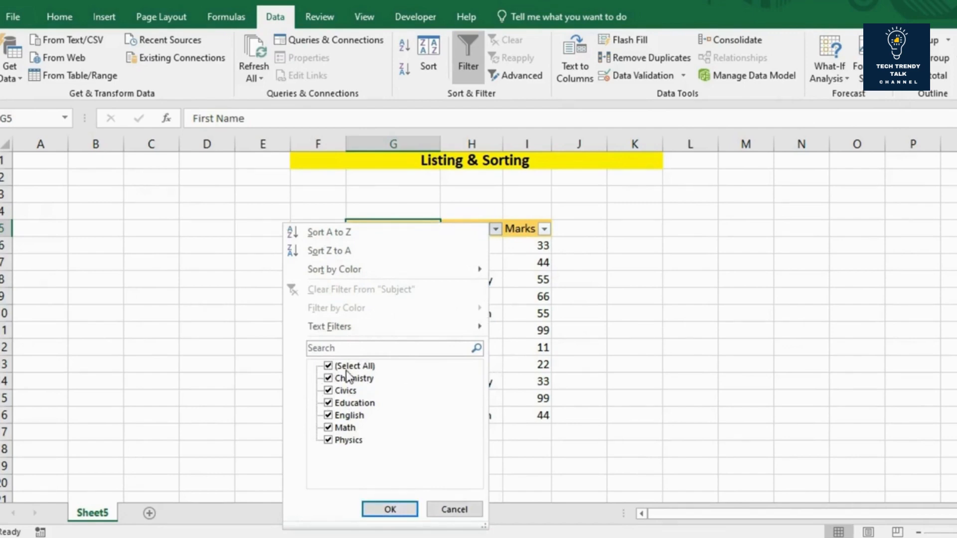
{"action": "left_click", "coordinate": [329, 366]}
{"action": "left_click", "coordinate": [326, 379]}
{"action": "left_click", "coordinate": [377, 514]}
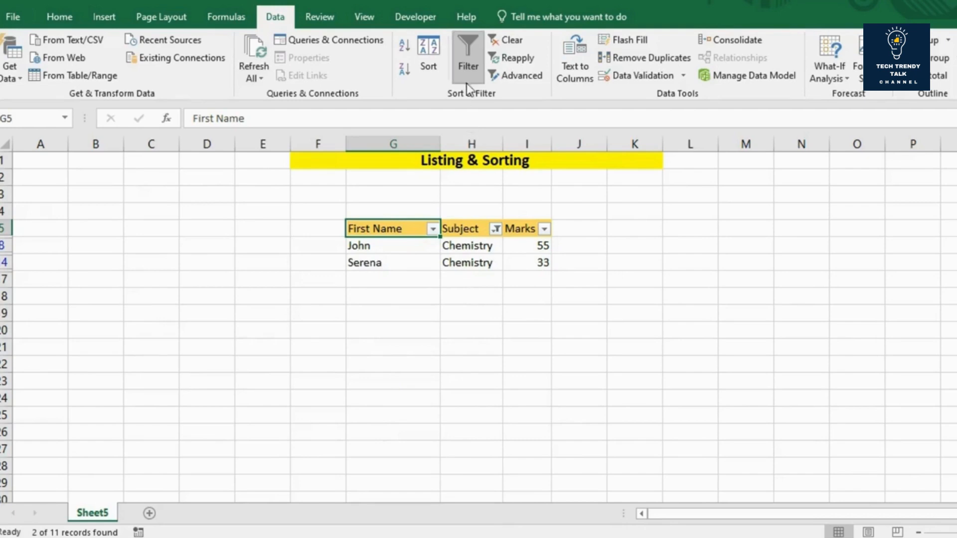
Step: Remove the Chemistry filter by turning filtering off, and turn filtering back on from the Subject header
{"action": "left_click", "coordinate": [464, 47]}
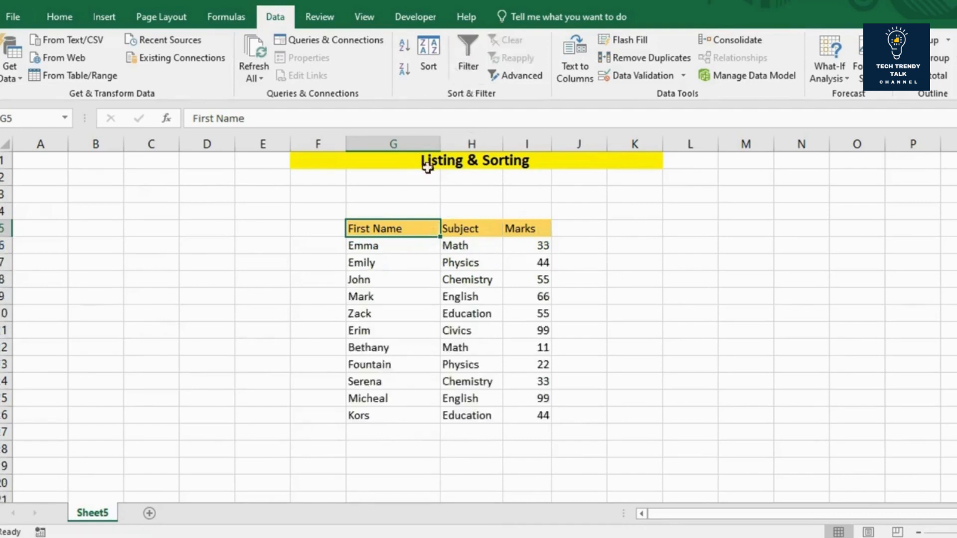
{"action": "left_click", "coordinate": [486, 230]}
{"action": "left_click", "coordinate": [527, 233]}
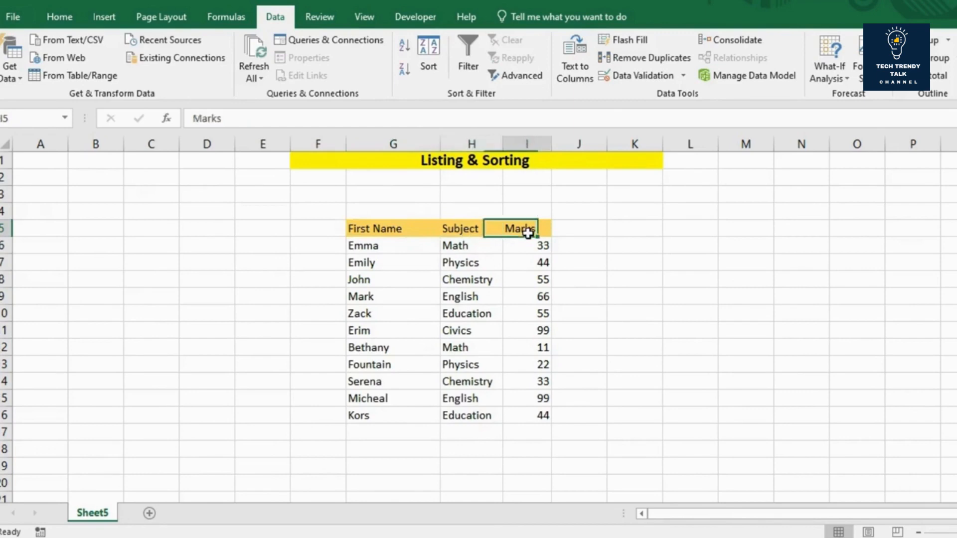
{"action": "left_click", "coordinate": [488, 234]}
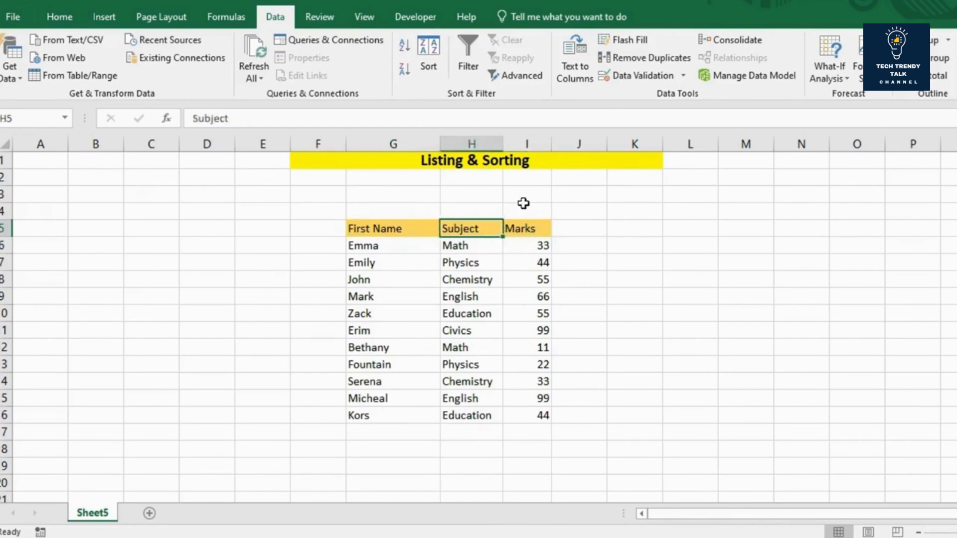
{"action": "left_click", "coordinate": [462, 71]}
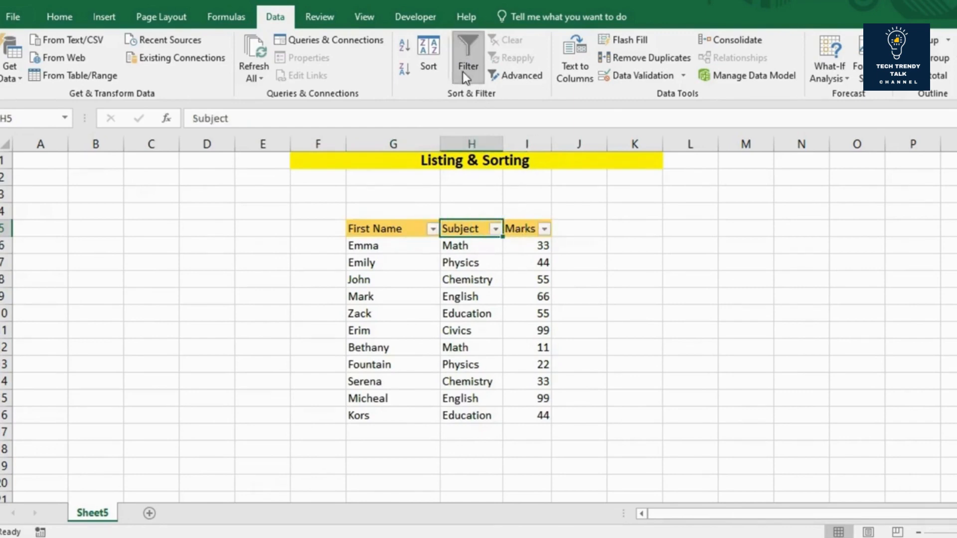
Step: Filter the Subject column to show only Math and Physics records
{"action": "left_click", "coordinate": [495, 230]}
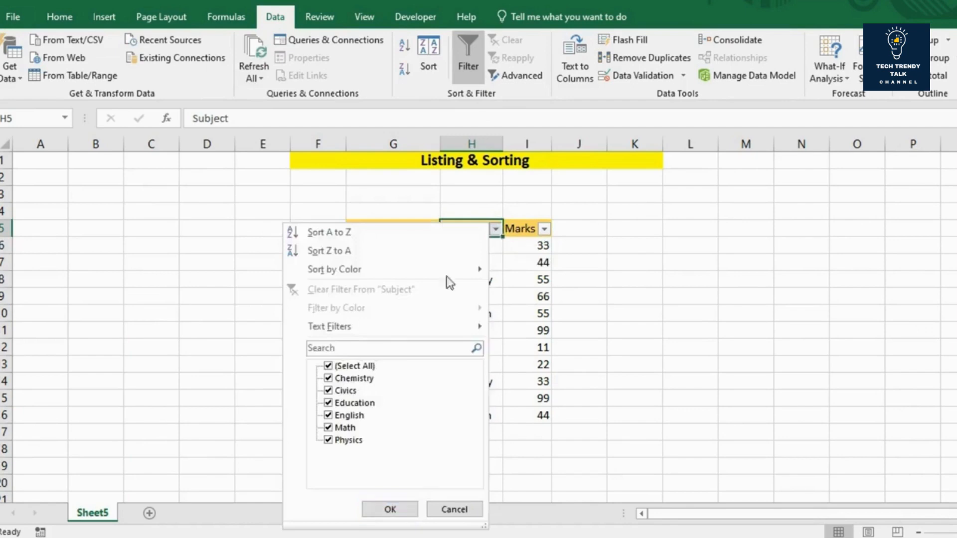
{"action": "left_click", "coordinate": [328, 367]}
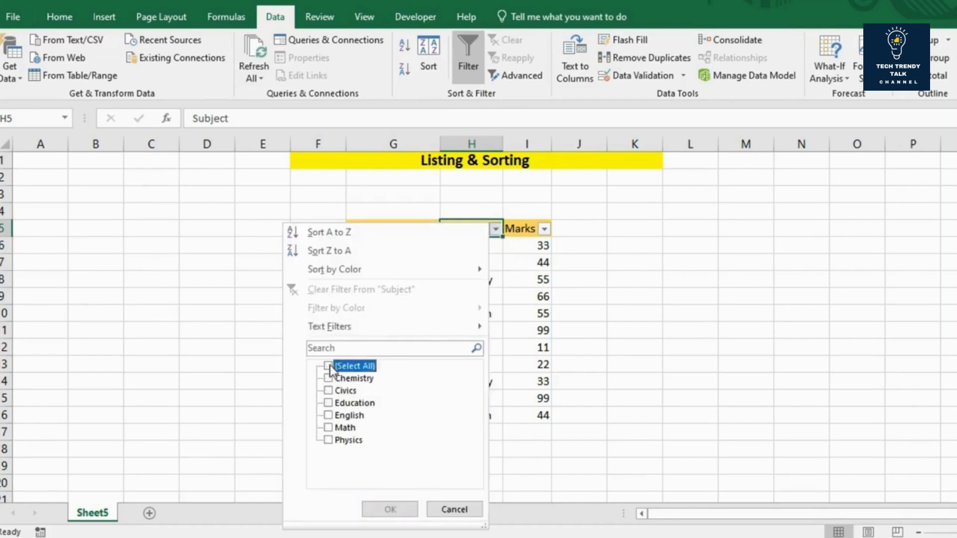
{"action": "left_click", "coordinate": [328, 428]}
{"action": "left_click", "coordinate": [328, 441]}
{"action": "left_click", "coordinate": [368, 507]}
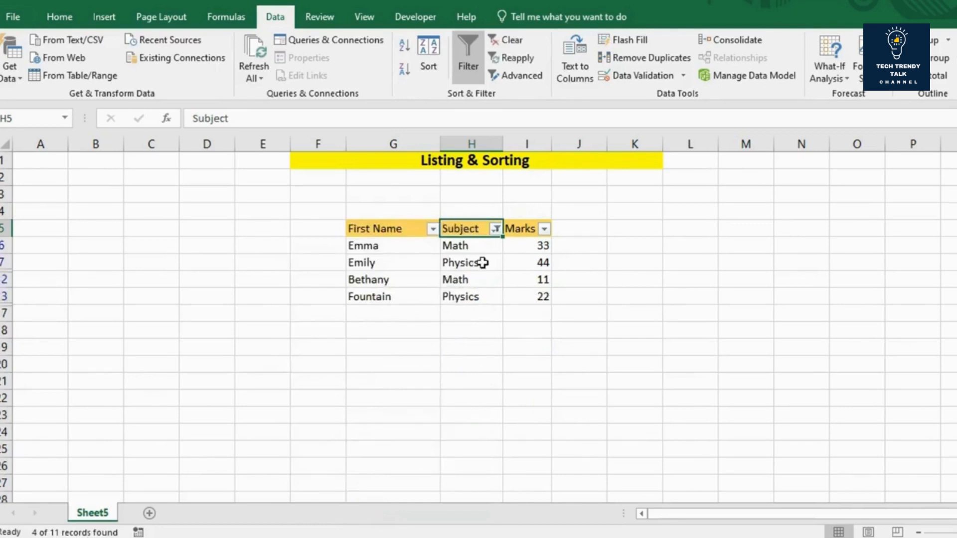
Step: Narrow the filtered records to those with a value of 33 in the Marks column
{"action": "left_click", "coordinate": [545, 230]}
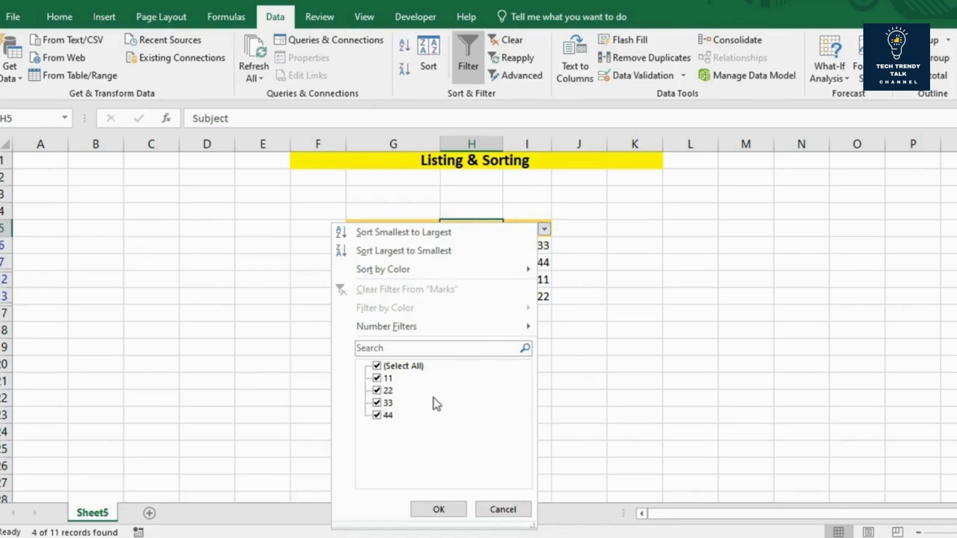
{"action": "left_click", "coordinate": [377, 366]}
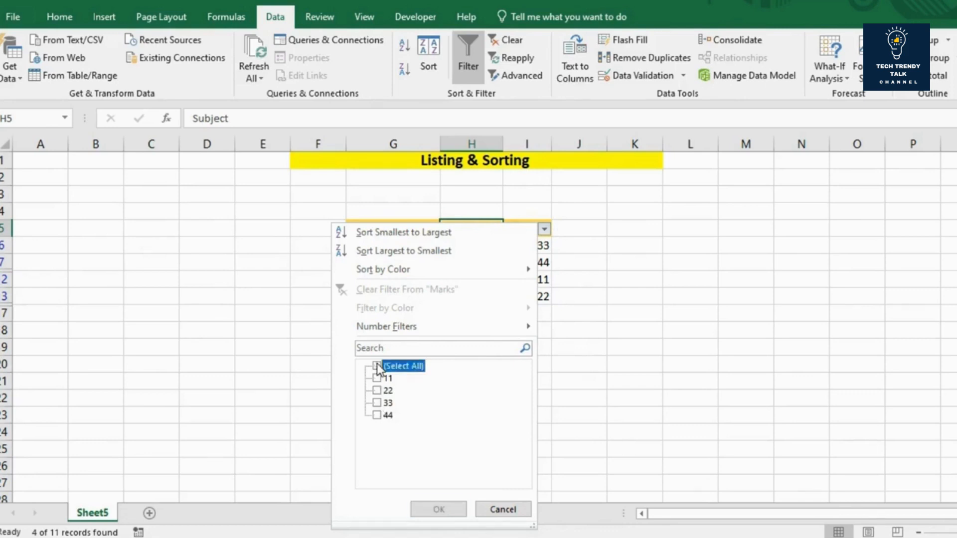
{"action": "left_click", "coordinate": [377, 403]}
{"action": "left_click", "coordinate": [428, 505]}
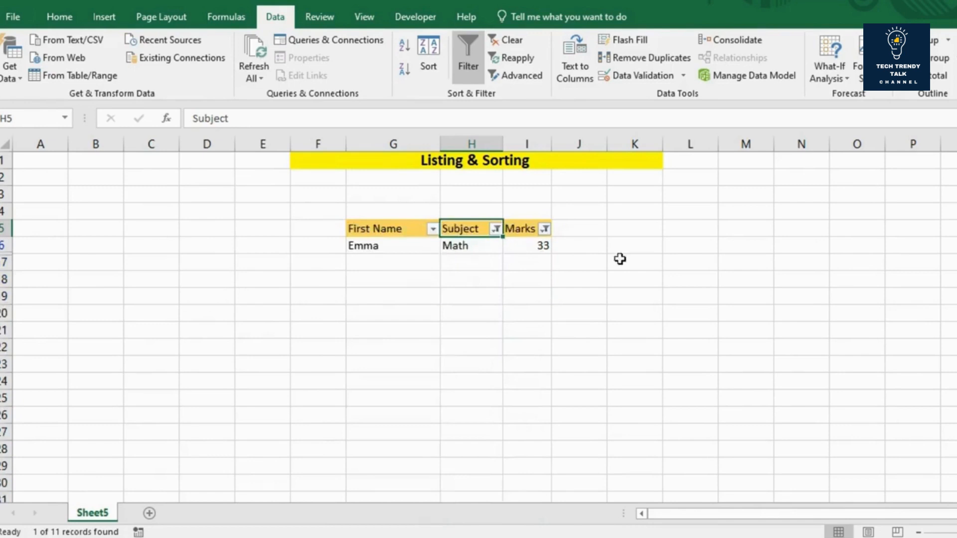
Step: Turn off filtering for the whole table so that all student records are listed
{"action": "left_click", "coordinate": [399, 249]}
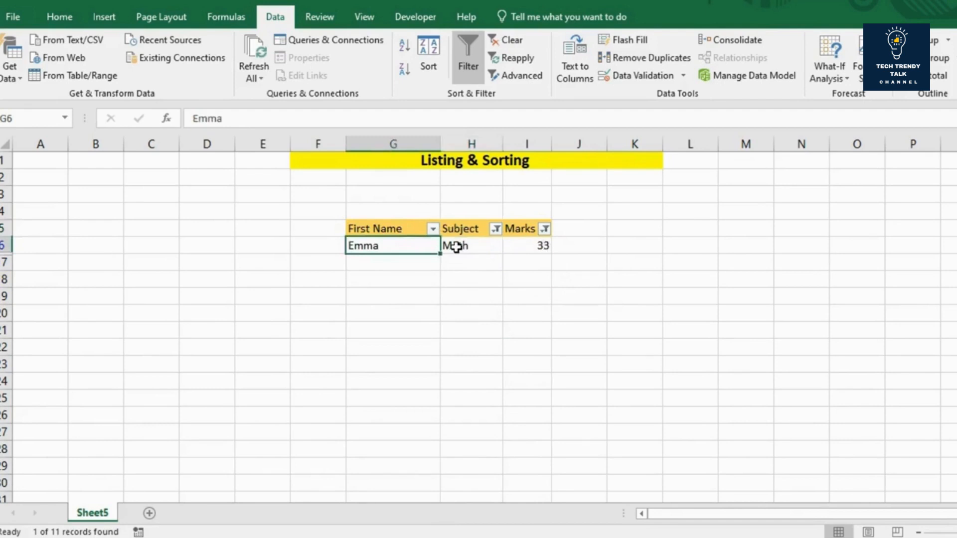
{"action": "left_click", "coordinate": [470, 64]}
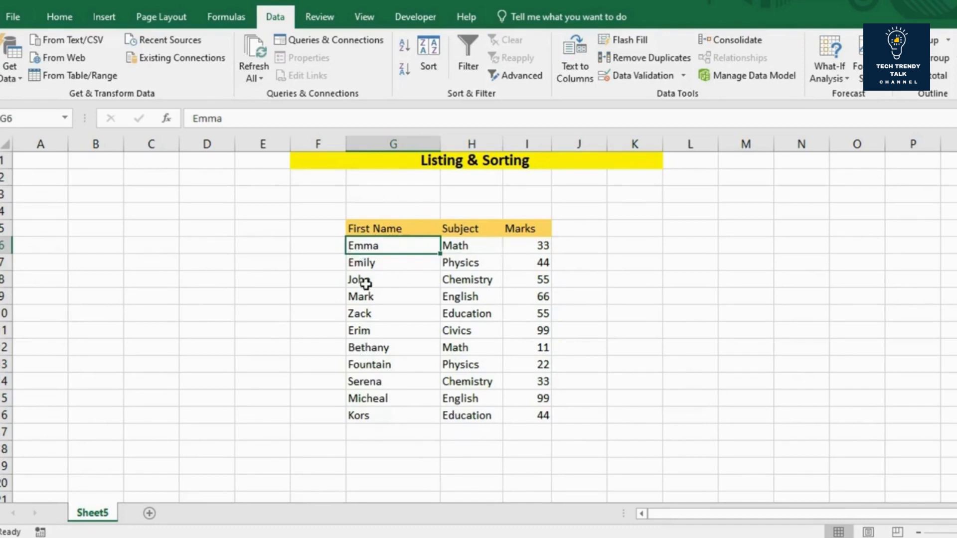
{"action": "left_click", "coordinate": [390, 296]}
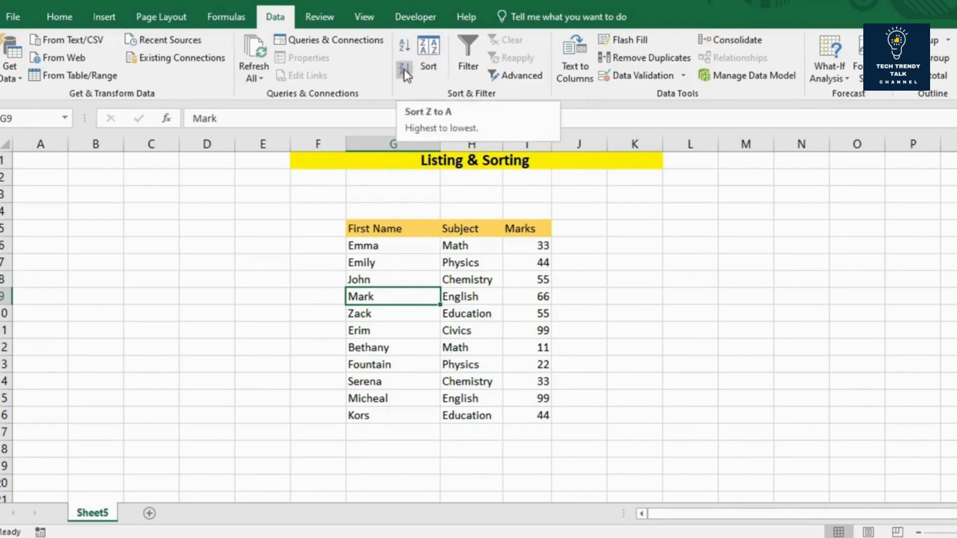
Step: Sort the table by Marks from smallest to largest, and re-sort it from largest to smallest
{"action": "left_click", "coordinate": [514, 230]}
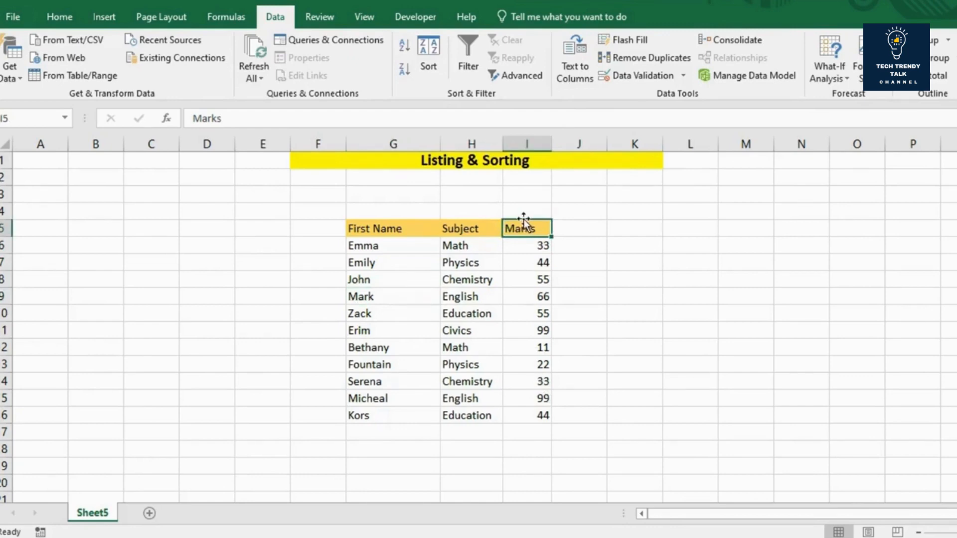
{"action": "left_click", "coordinate": [403, 44]}
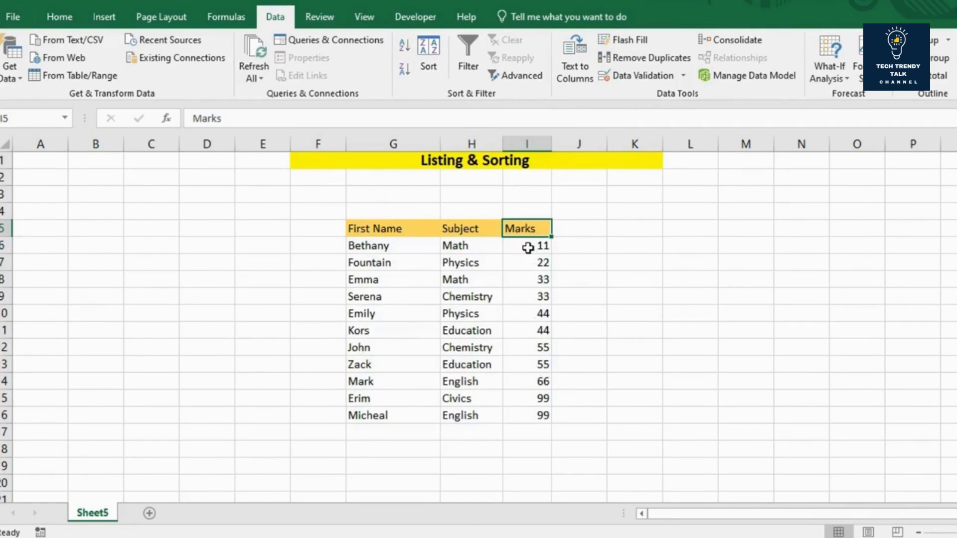
{"action": "left_click", "coordinate": [404, 70]}
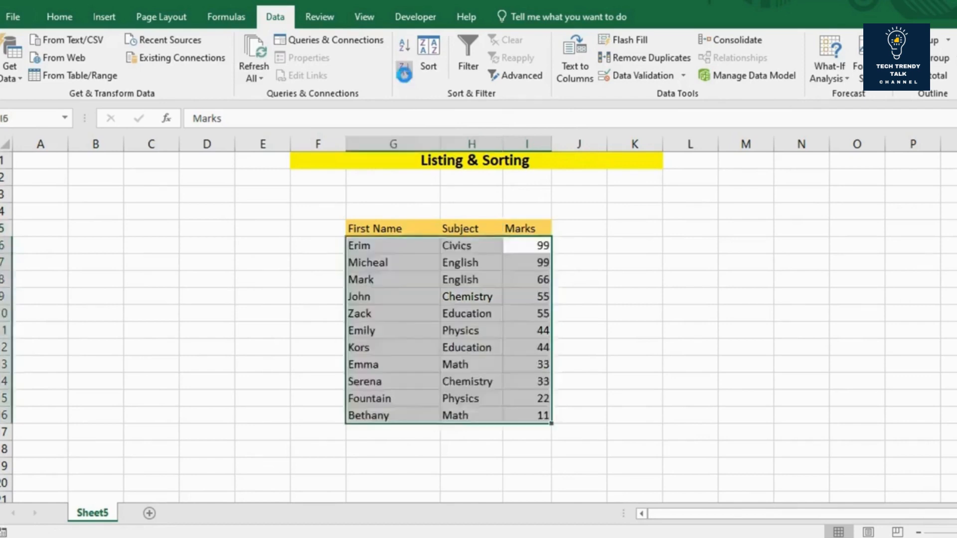
Step: Set up a custom sort of the student table by Marks on cell values, ordered smallest to largest
{"action": "left_click", "coordinate": [543, 227]}
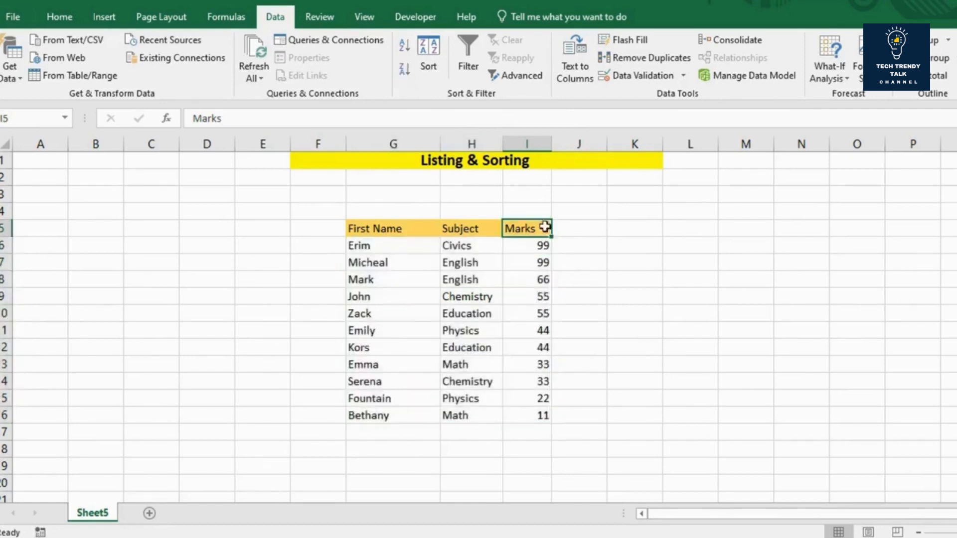
{"action": "left_click", "coordinate": [518, 245]}
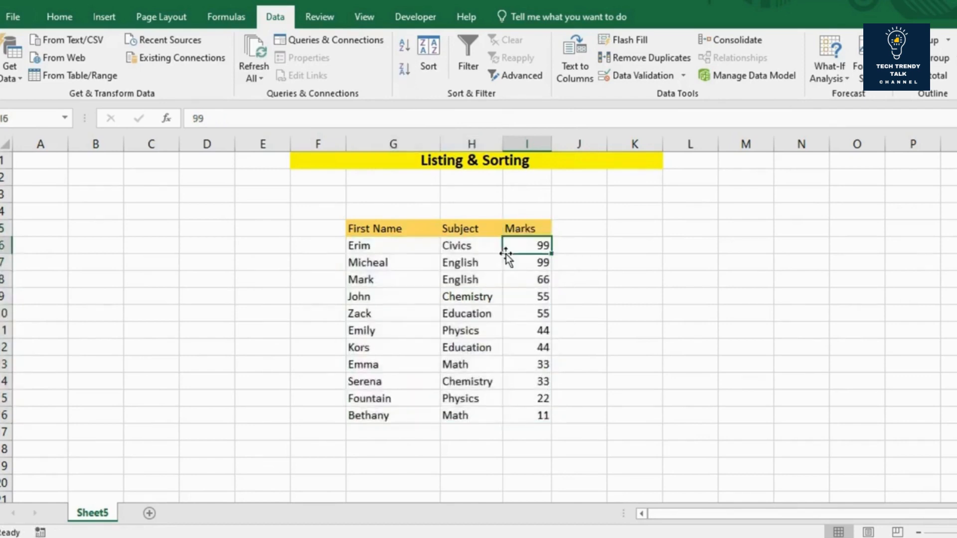
{"action": "left_click", "coordinate": [428, 56]}
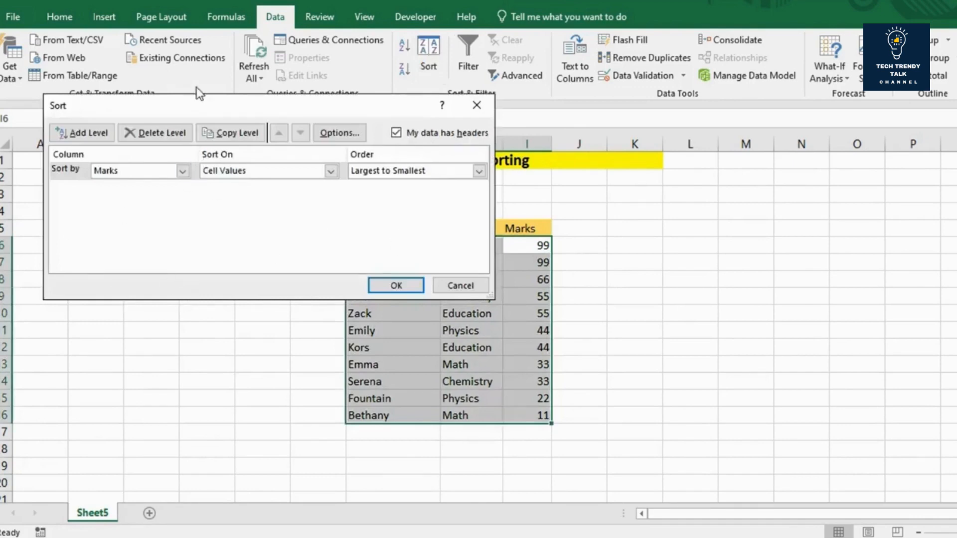
{"action": "left_click_drag", "start_coordinate": [191, 103], "coordinate": [308, 137]}
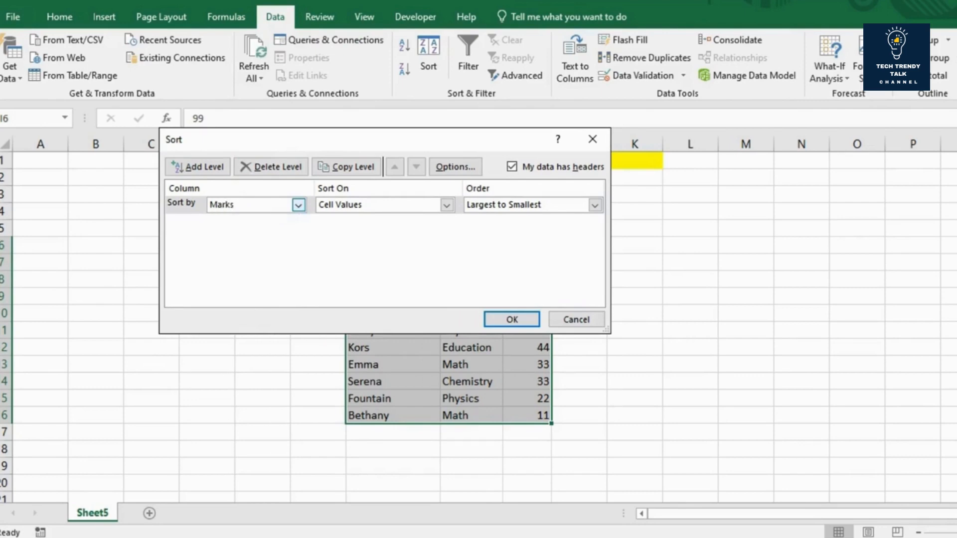
{"action": "left_click", "coordinate": [226, 204]}
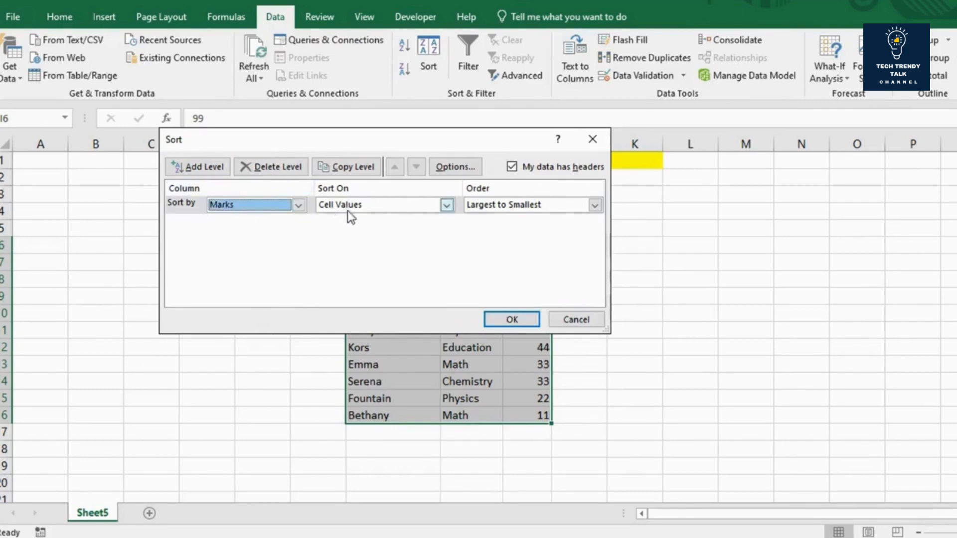
{"action": "left_click", "coordinate": [596, 205]}
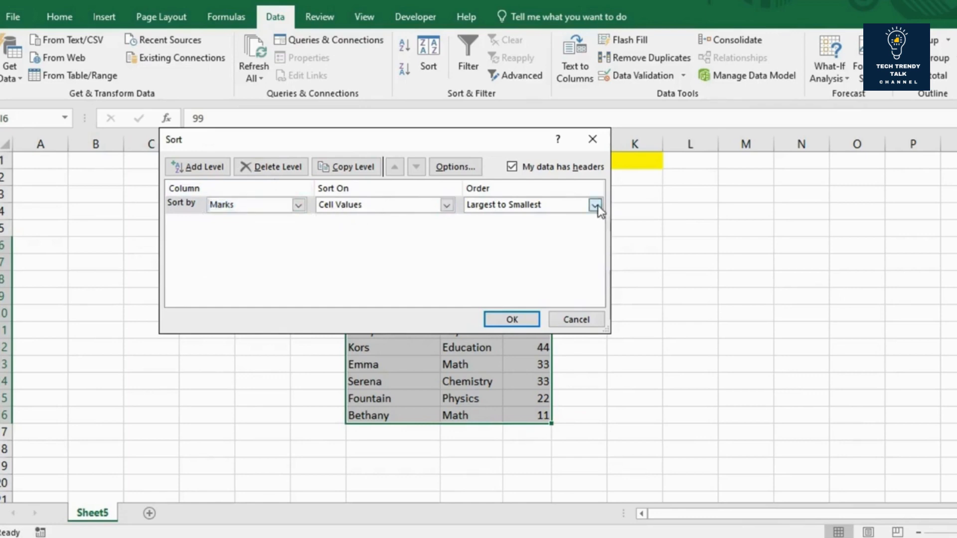
{"action": "left_click", "coordinate": [551, 219]}
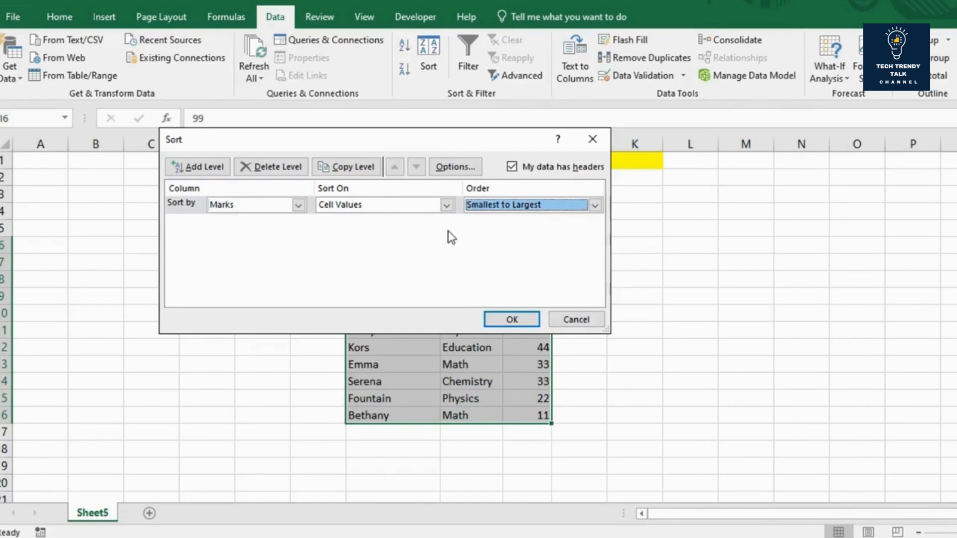
Step: Add a second sort level ordered A to Z and apply the custom sort to the table
{"action": "left_click", "coordinate": [174, 169]}
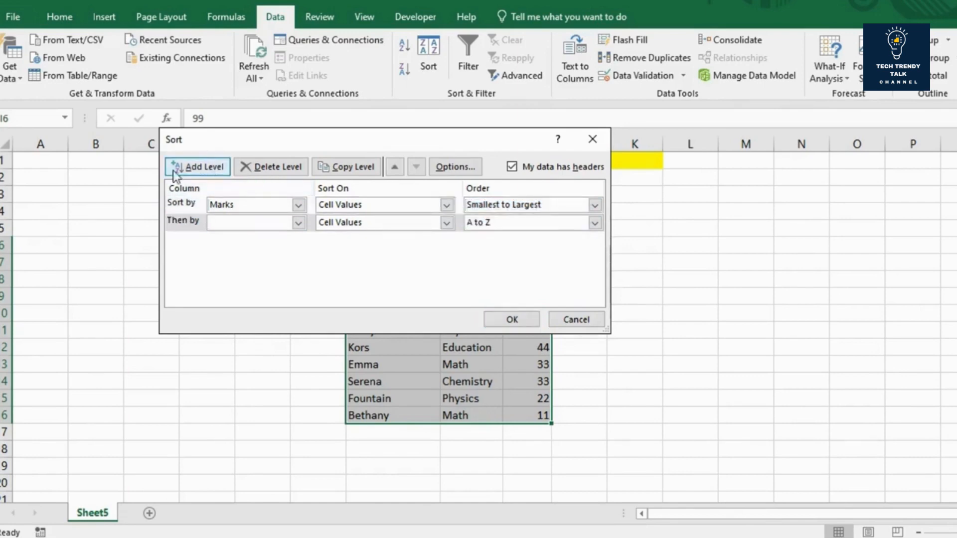
{"action": "key", "text": "s"}
{"action": "left_click", "coordinate": [512, 319]}
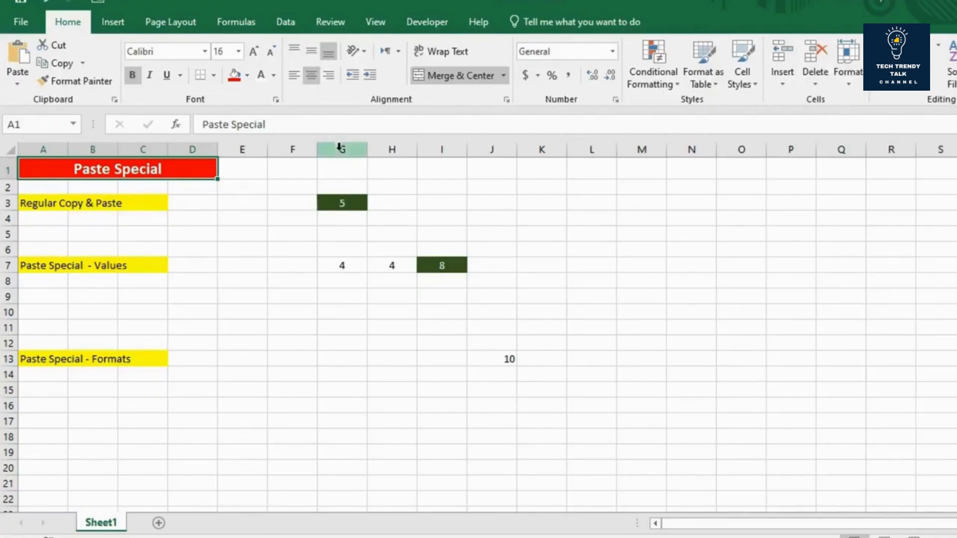
Step: Copy cell G3 in the Regular Copy & Paste row and paste it with its formatting into J3
{"action": "left_click", "coordinate": [338, 203]}
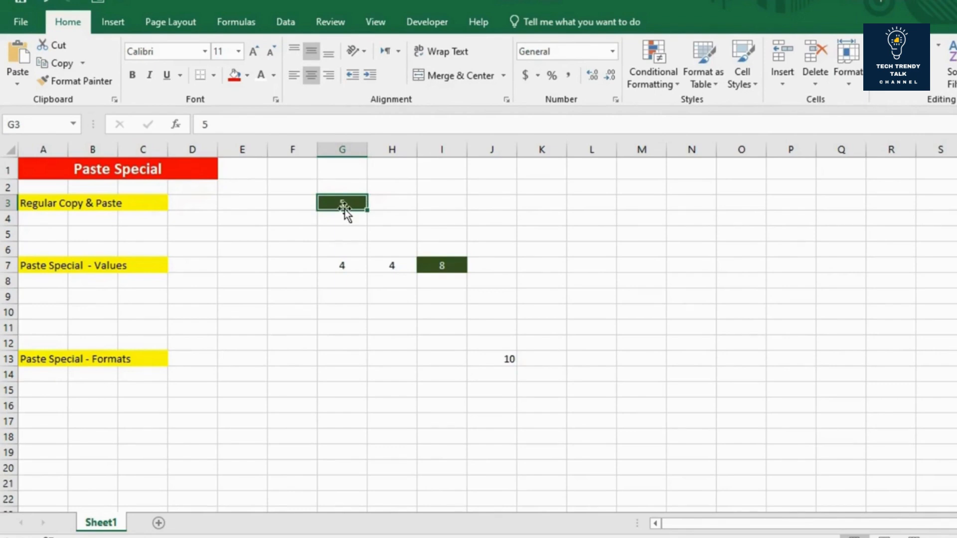
{"action": "key", "text": "ctrl+c"}
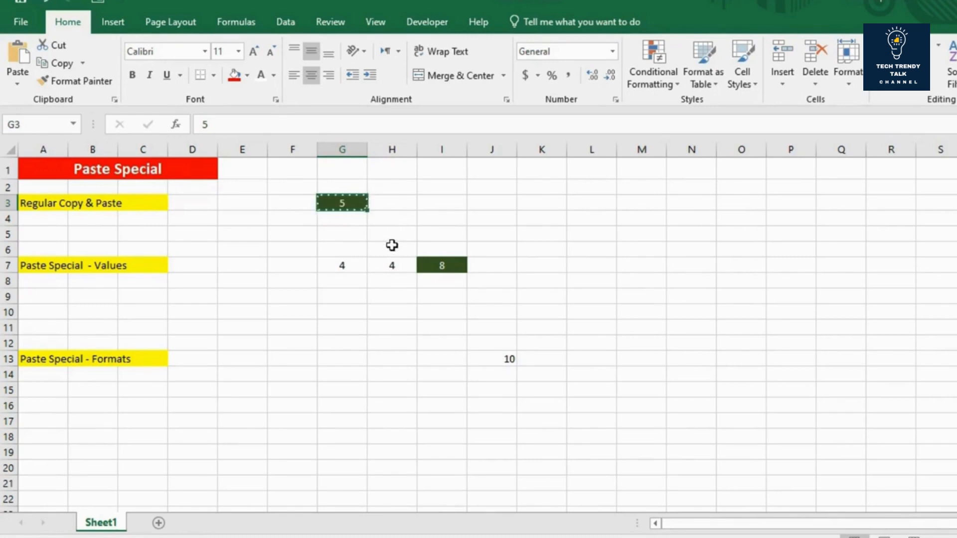
{"action": "left_click", "coordinate": [488, 202]}
{"action": "key", "text": "ctrl+v"}
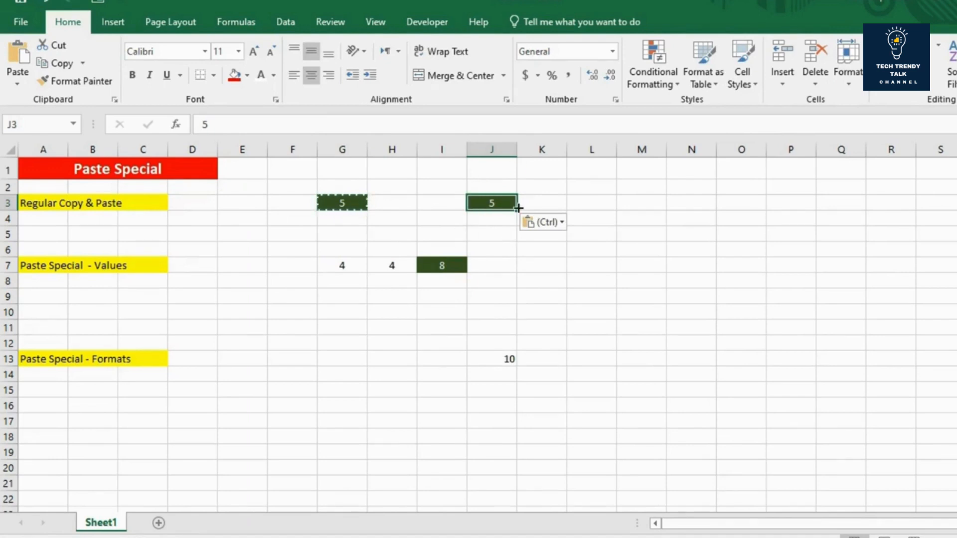
{"action": "key", "text": "Escape"}
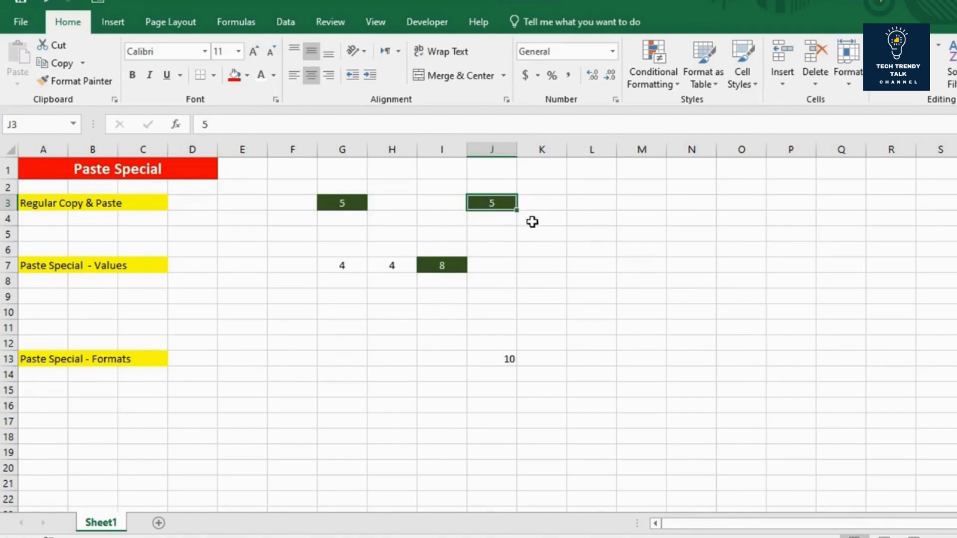
Step: Copy the sum cell I7 into K7 with a regular paste, and inspect the pasted cell's formula
{"action": "left_click", "coordinate": [153, 269]}
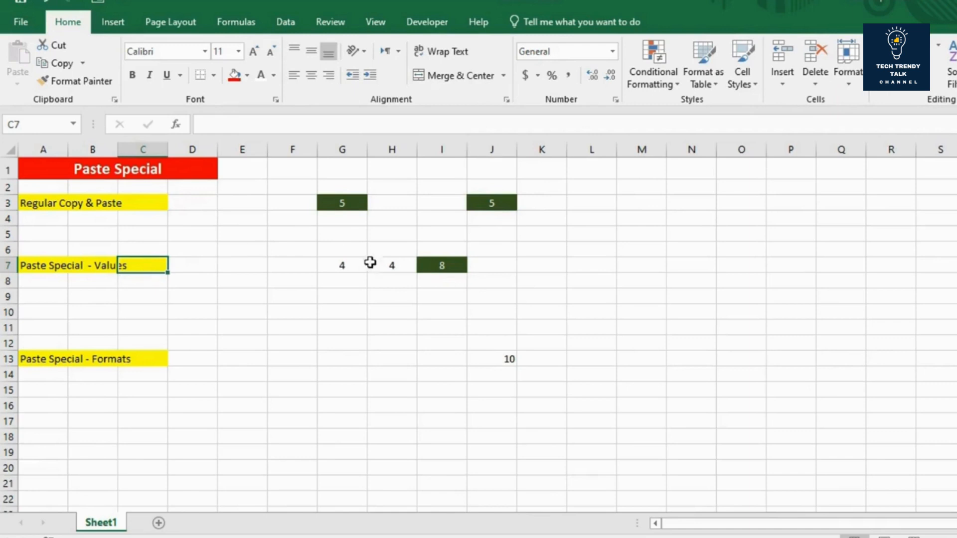
{"action": "left_click", "coordinate": [351, 265]}
{"action": "left_click", "coordinate": [395, 264]}
{"action": "left_click", "coordinate": [437, 267]}
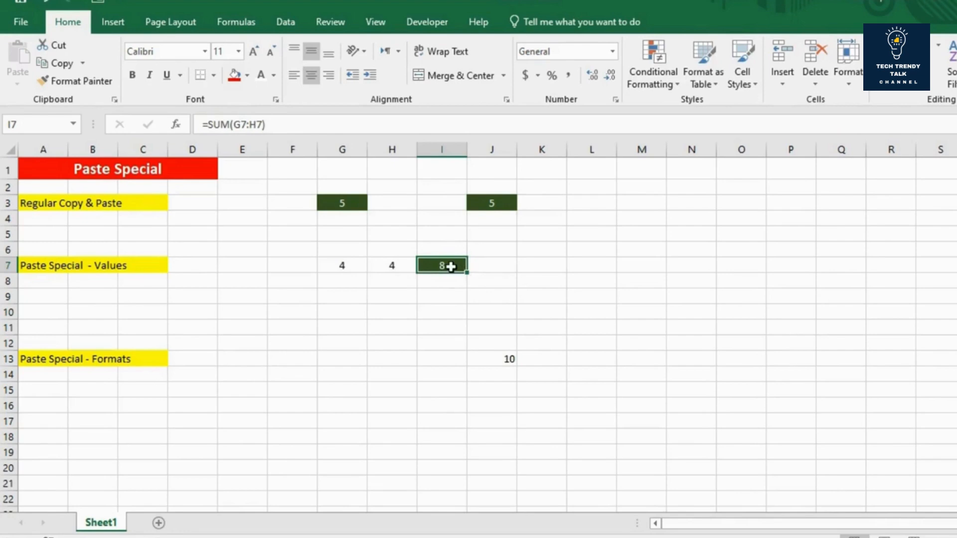
{"action": "key", "text": "ctrl+c"}
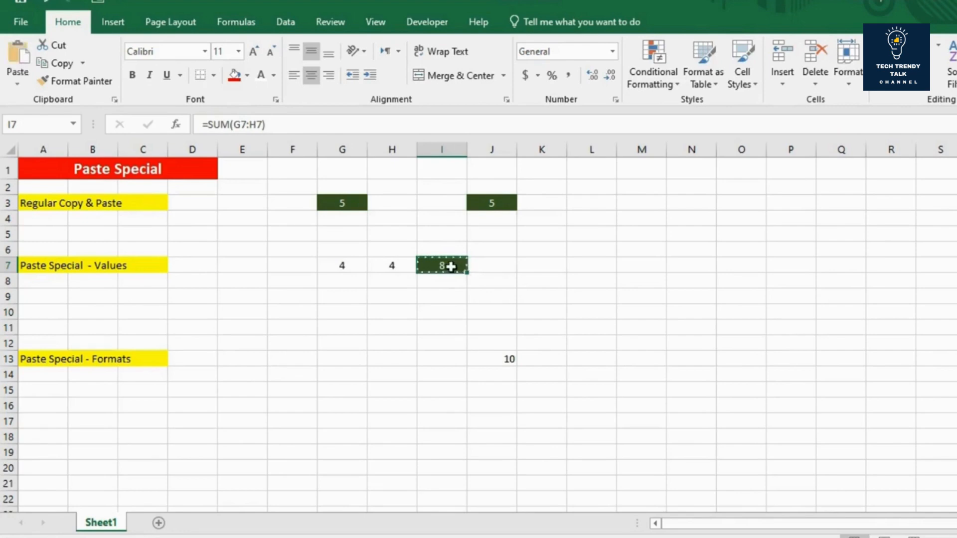
{"action": "left_click", "coordinate": [540, 266]}
{"action": "key", "text": "ctrl+v"}
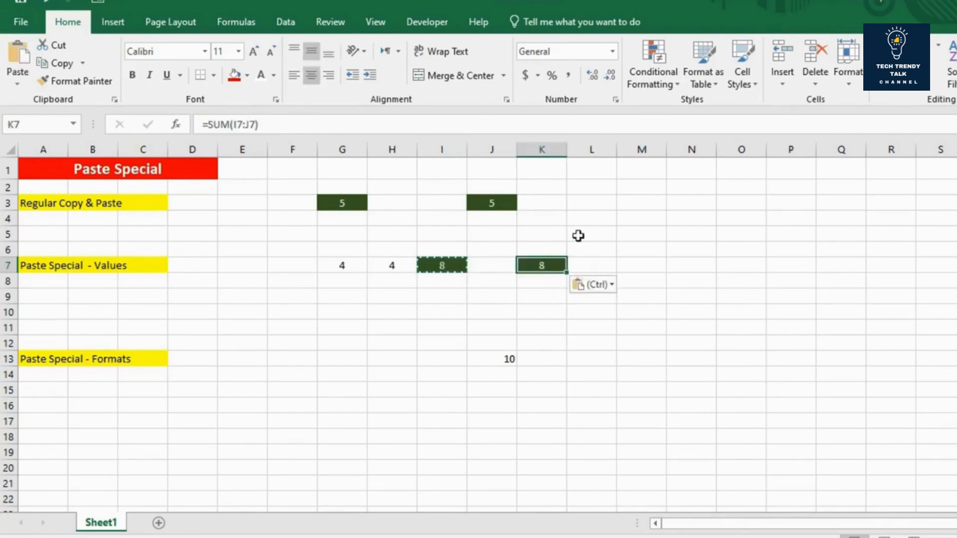
{"action": "double_click", "coordinate": [548, 264]}
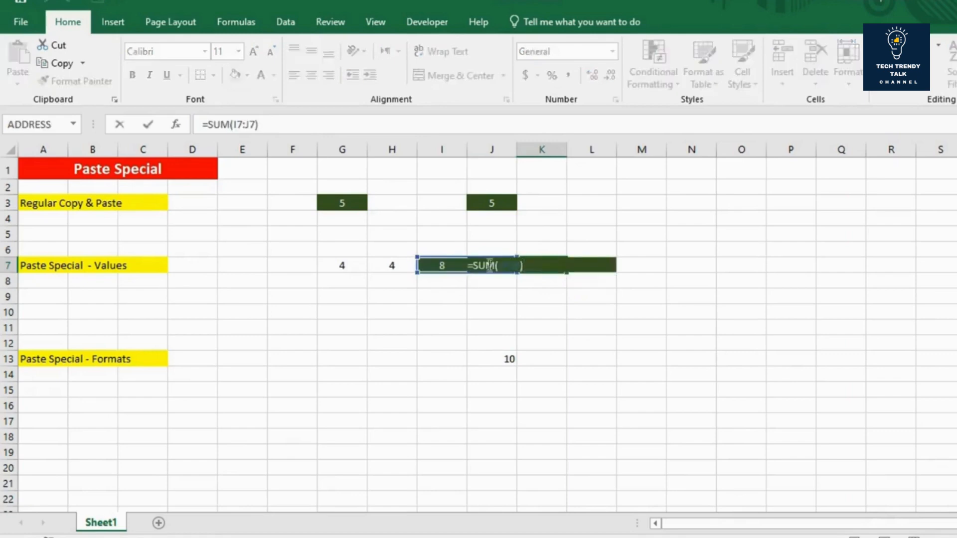
{"action": "key", "text": "Return"}
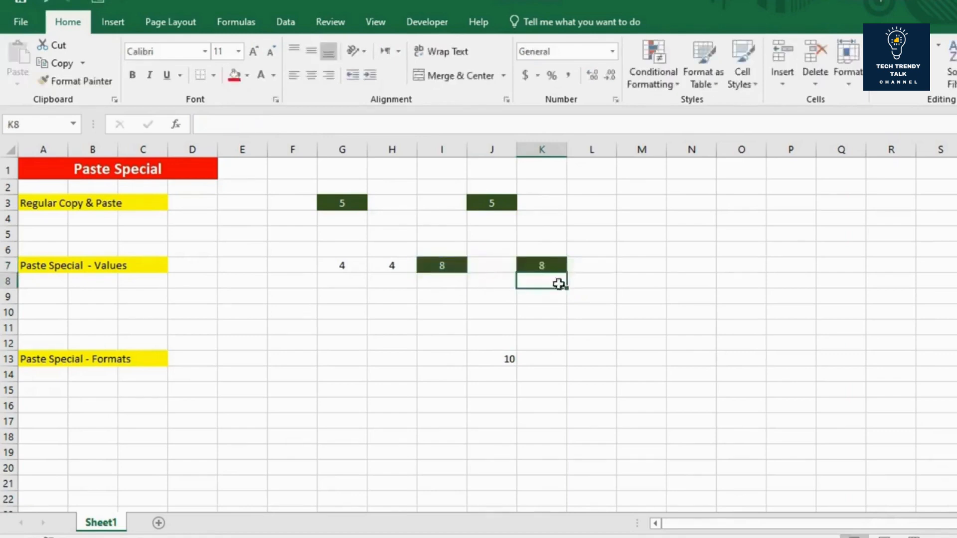
{"action": "left_click", "coordinate": [544, 266]}
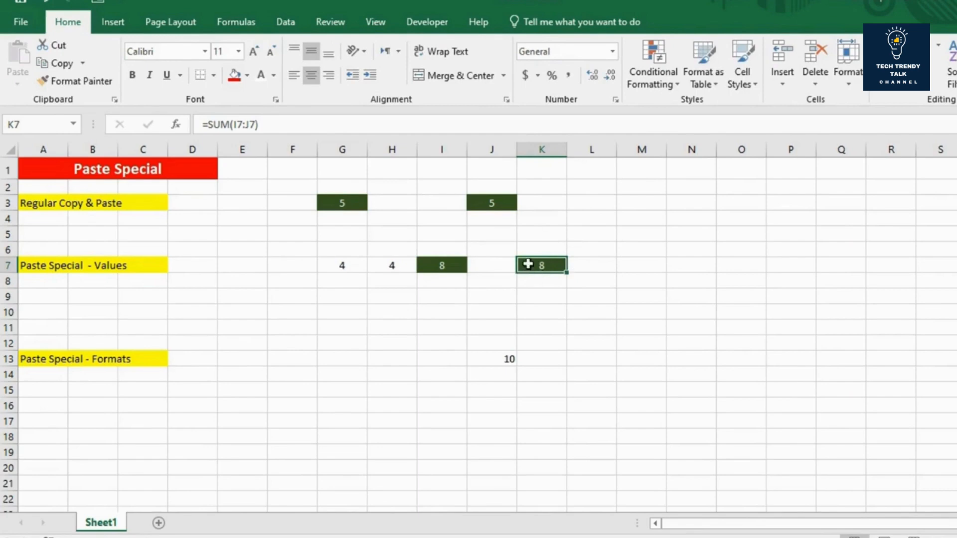
Step: Copy the sum cell I7 into I9 using Paste Special with Values only, and check the content of I9
{"action": "left_click", "coordinate": [453, 268]}
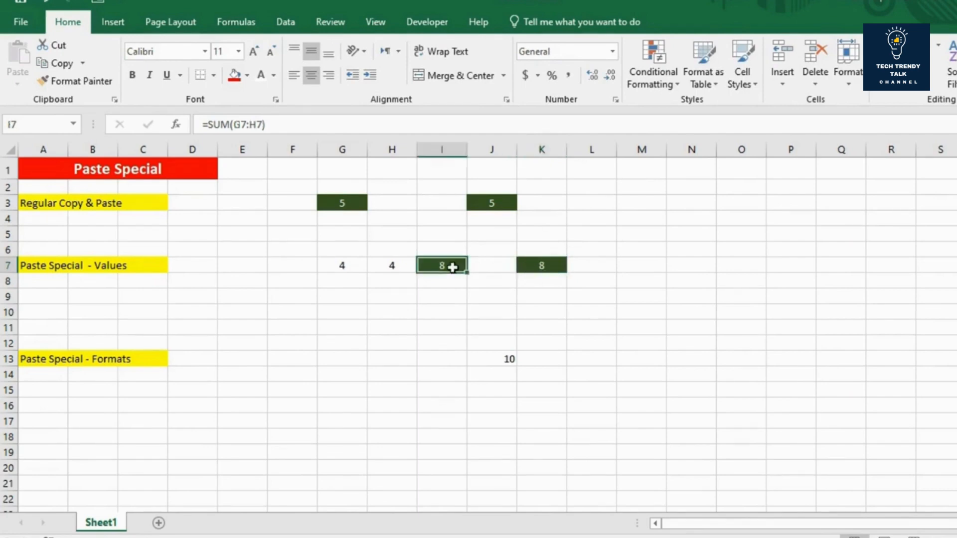
{"action": "key", "text": "ctrl+c"}
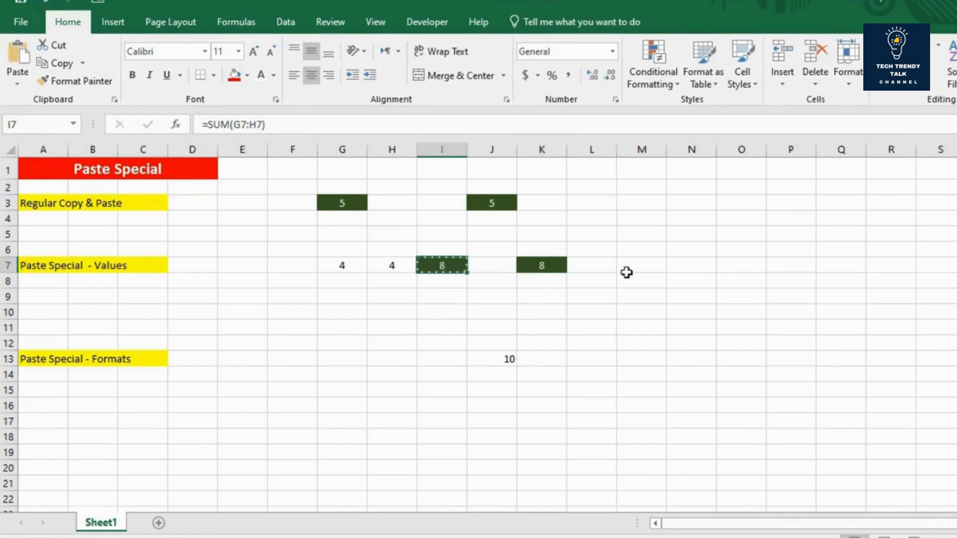
{"action": "left_click", "coordinate": [436, 297]}
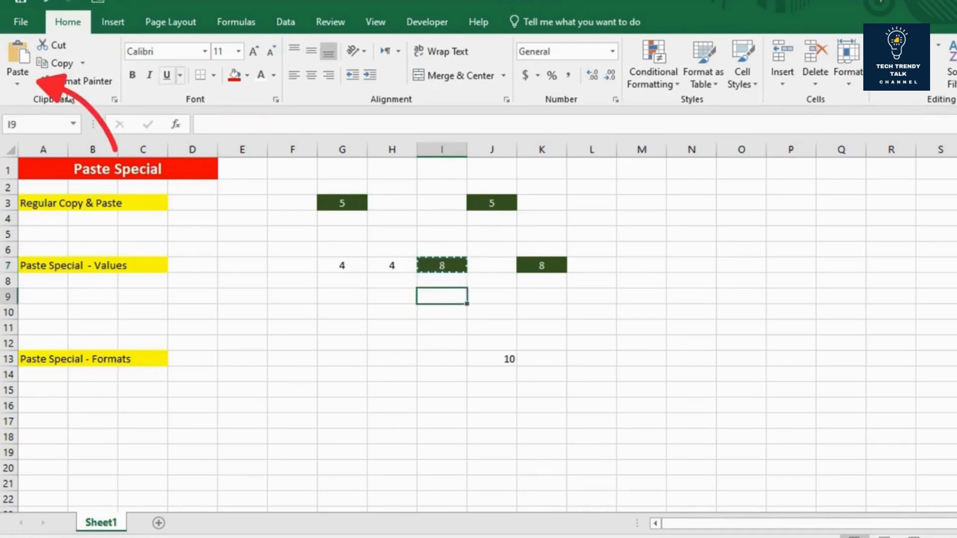
{"action": "left_click", "coordinate": [18, 77]}
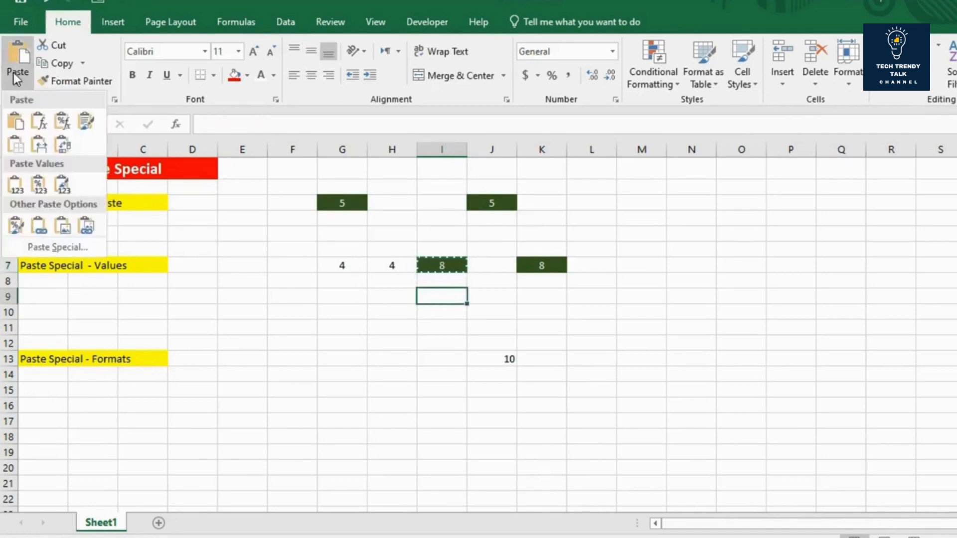
{"action": "left_click", "coordinate": [50, 244]}
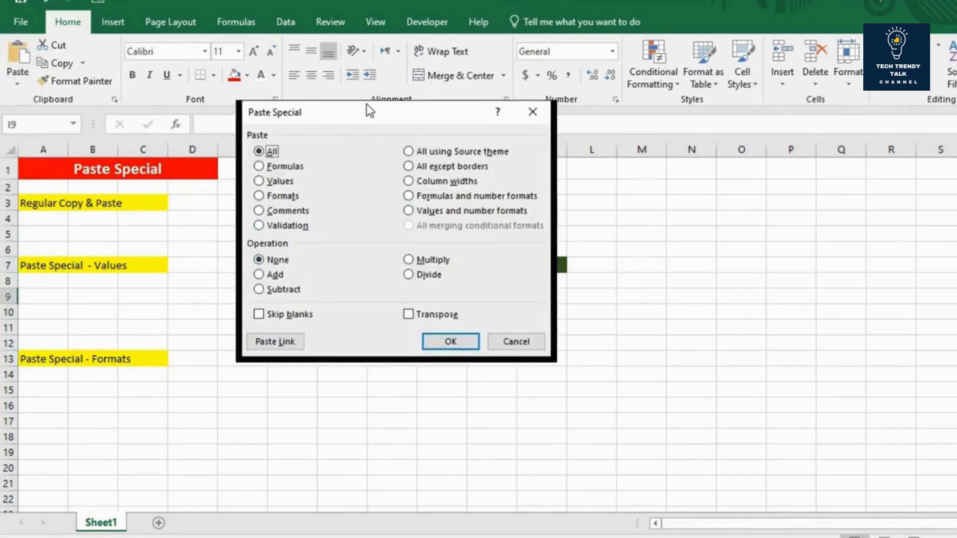
{"action": "left_click_drag", "start_coordinate": [370, 118], "coordinate": [438, 141]}
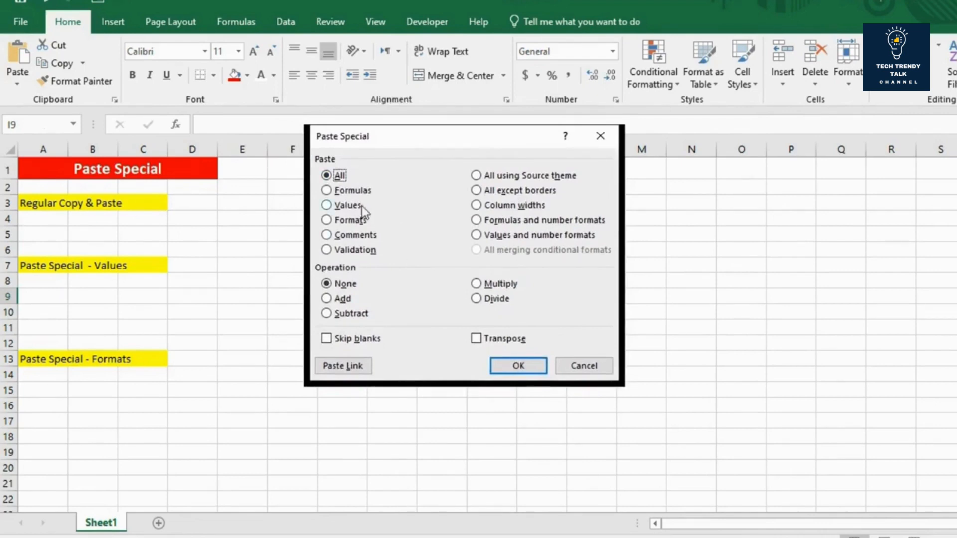
{"action": "left_click", "coordinate": [326, 205]}
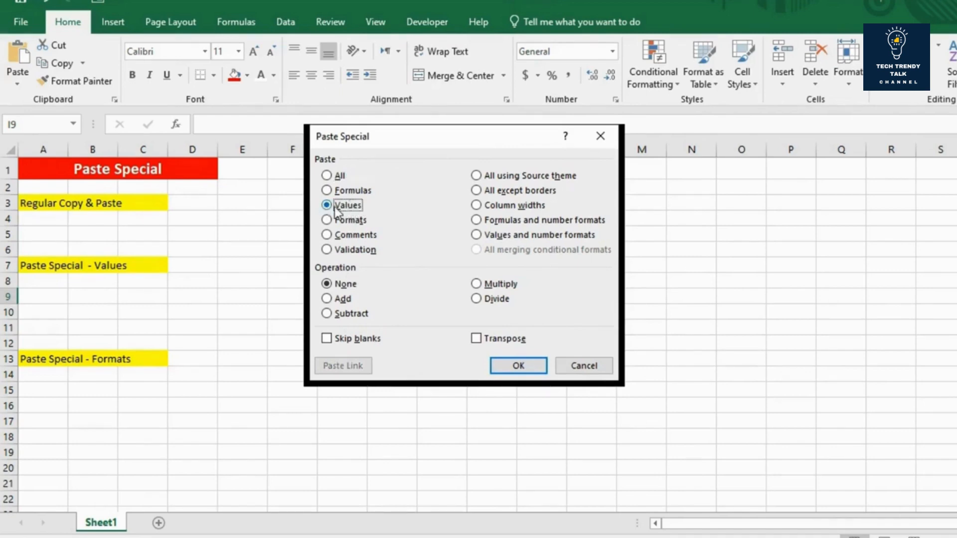
{"action": "left_click", "coordinate": [517, 365]}
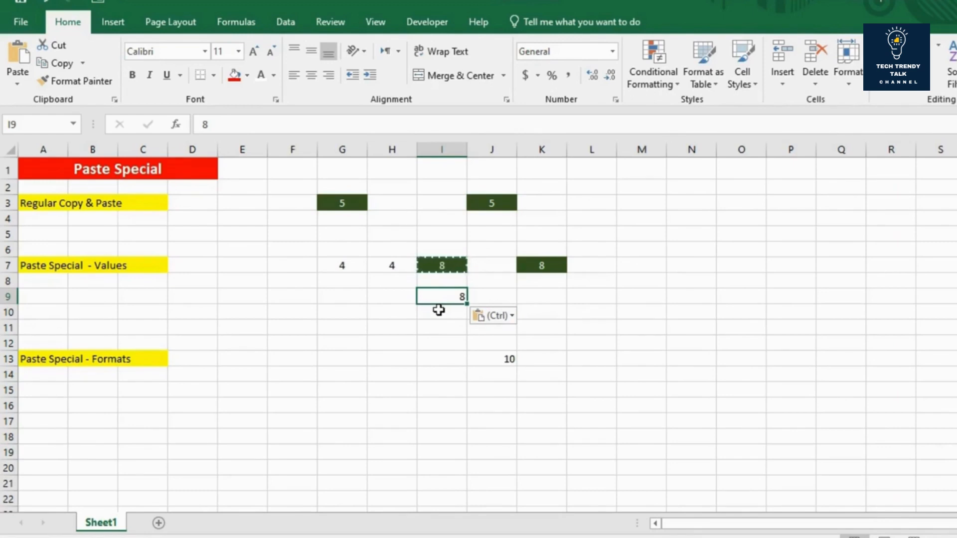
{"action": "key", "text": "Escape"}
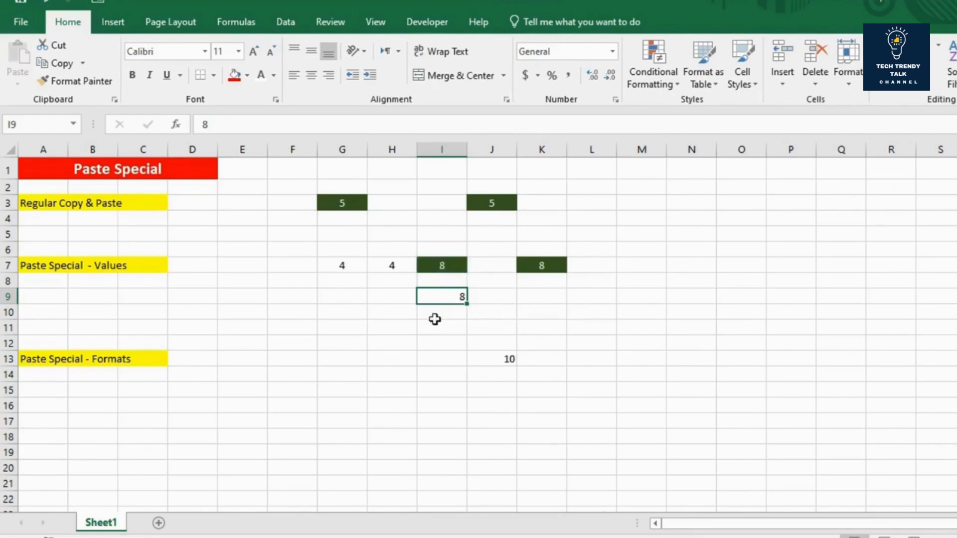
{"action": "double_click", "coordinate": [450, 296]}
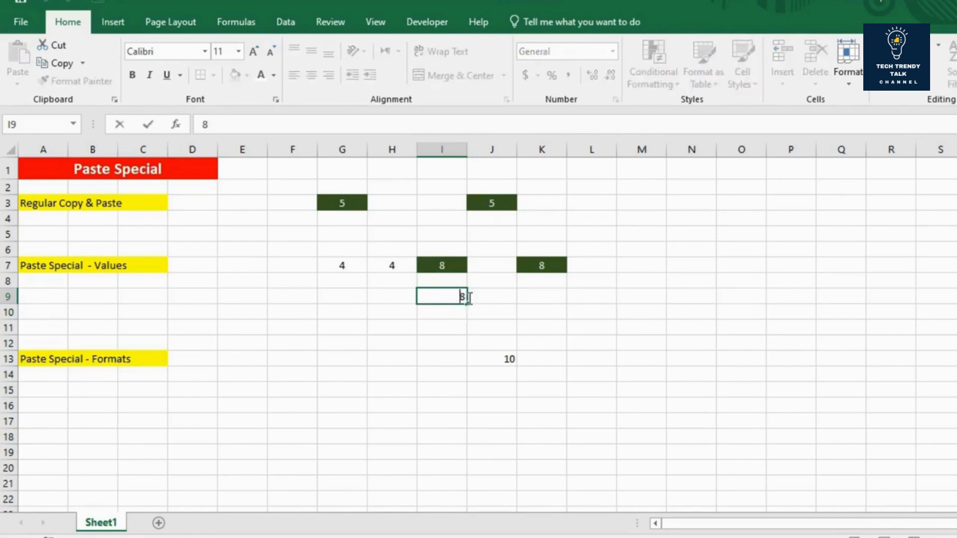
{"action": "left_click", "coordinate": [430, 325]}
{"action": "left_click", "coordinate": [437, 297]}
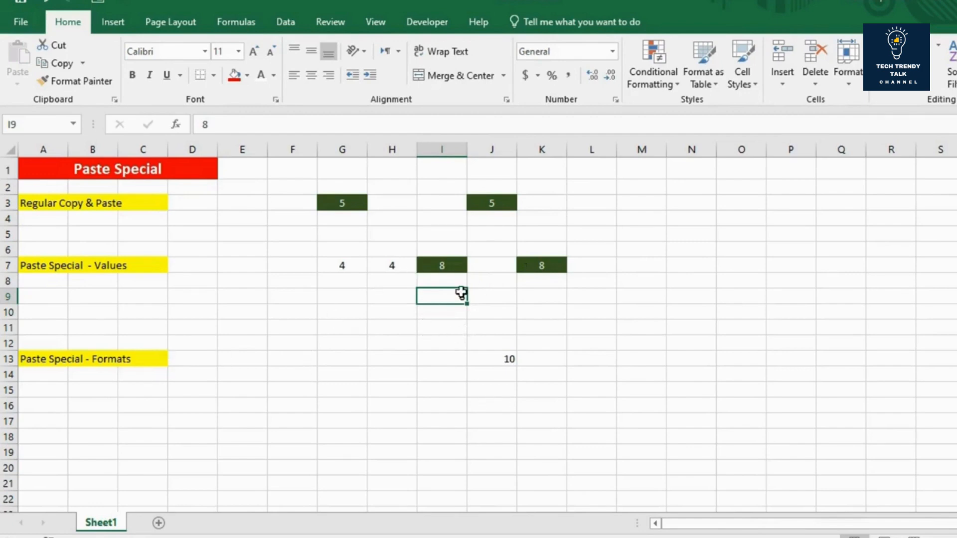
Step: Inspect the content of J13 in the Paste Special - Formats row, and copy only I7's formatting onto it using Paste Special with Formats
{"action": "left_click", "coordinate": [493, 359]}
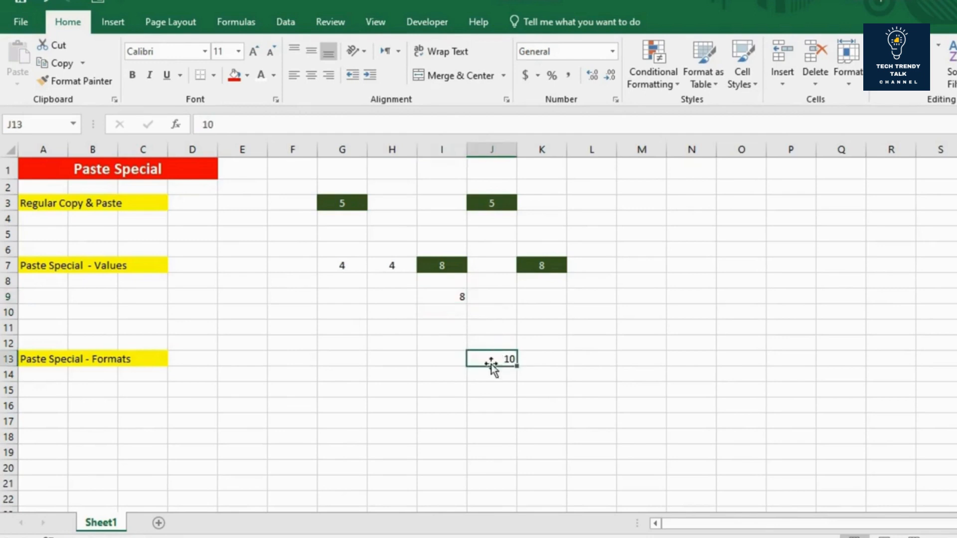
{"action": "double_click", "coordinate": [504, 358]}
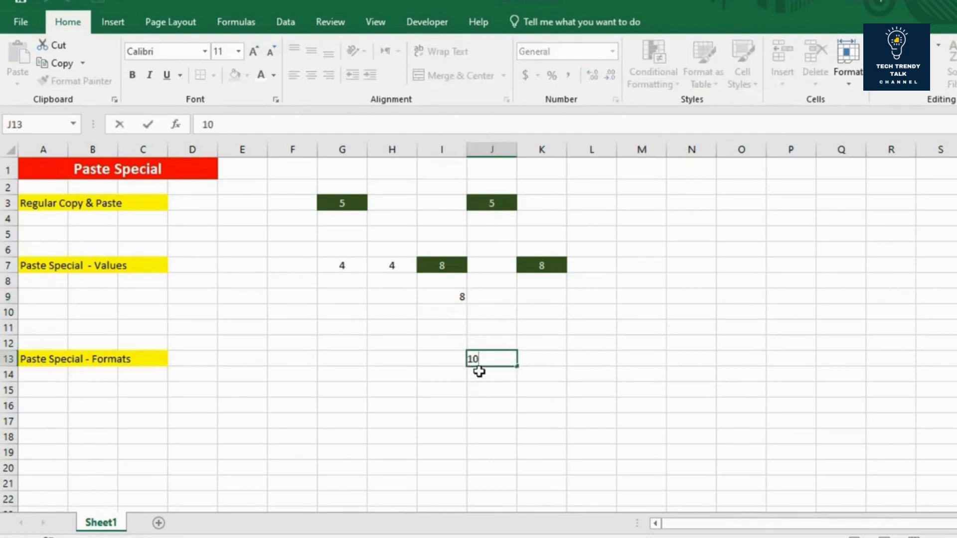
{"action": "key", "text": "Return"}
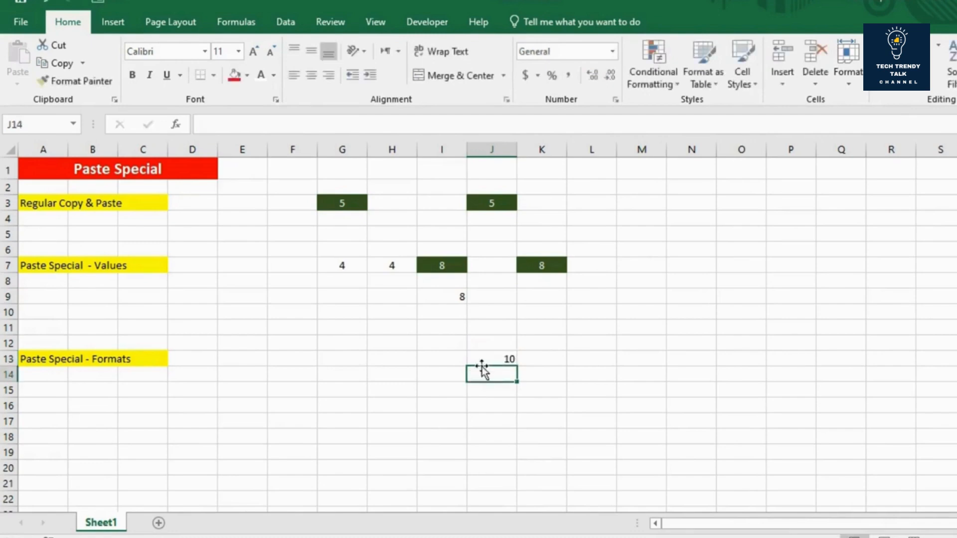
{"action": "left_click", "coordinate": [481, 359]}
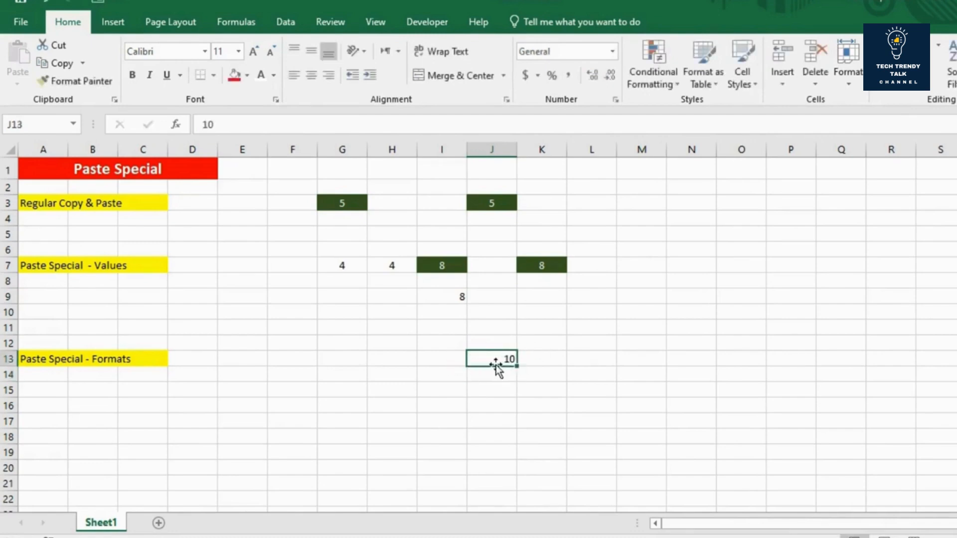
{"action": "left_click", "coordinate": [457, 266]}
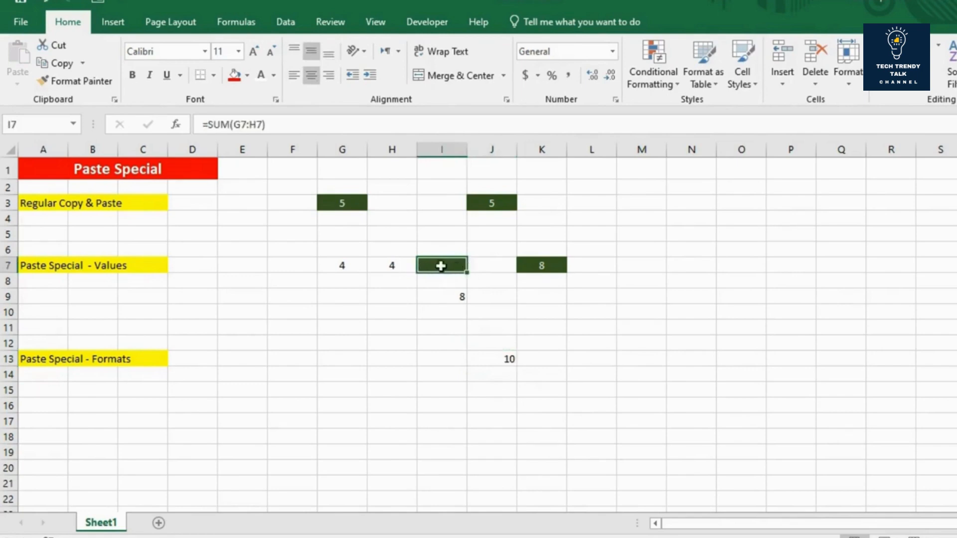
{"action": "key", "text": "ctrl+c"}
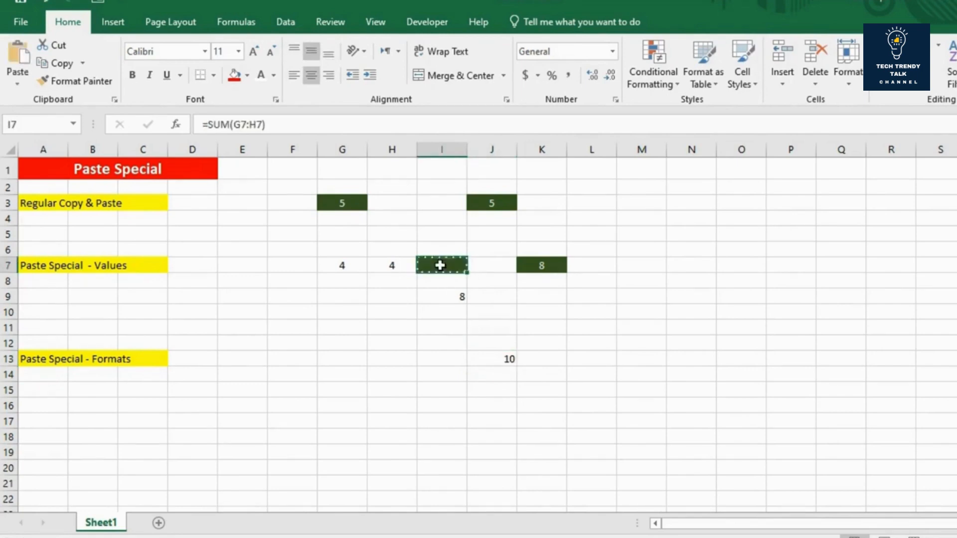
{"action": "left_click", "coordinate": [486, 357]}
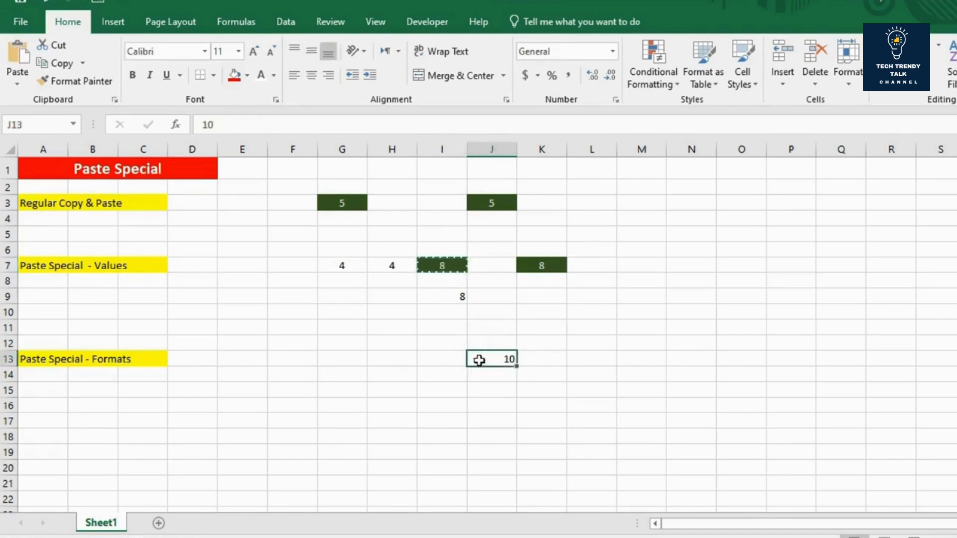
{"action": "left_click", "coordinate": [20, 79]}
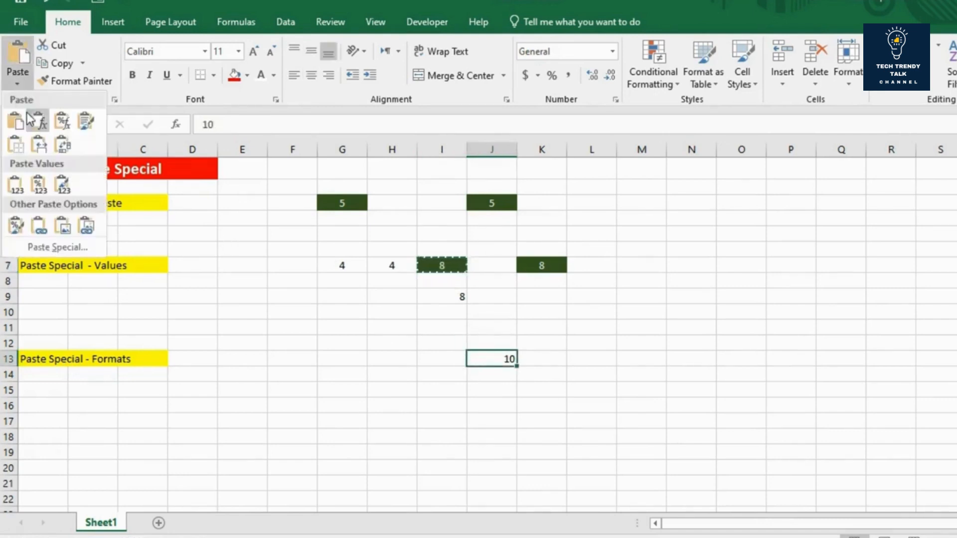
{"action": "left_click", "coordinate": [56, 247]}
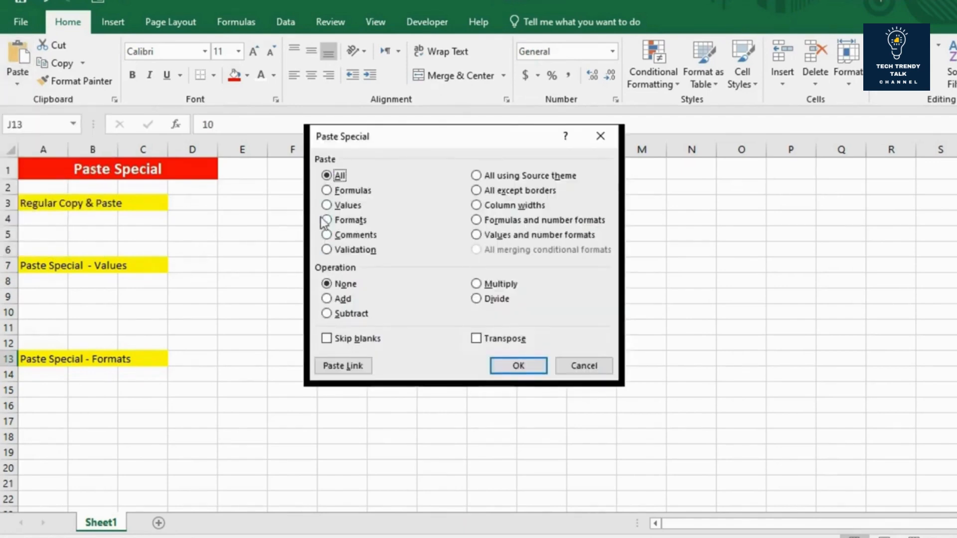
{"action": "left_click", "coordinate": [345, 222]}
{"action": "left_click", "coordinate": [524, 365]}
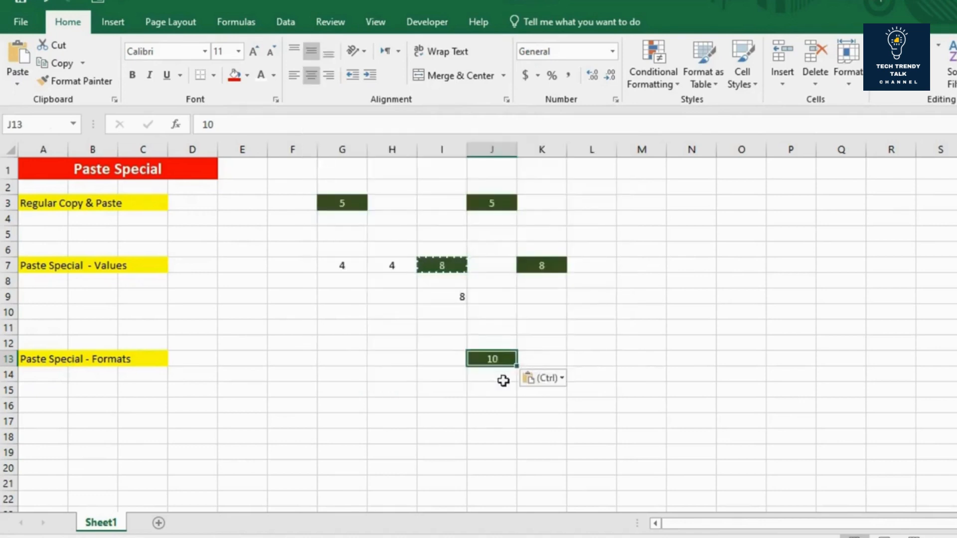
{"action": "key", "text": "Escape"}
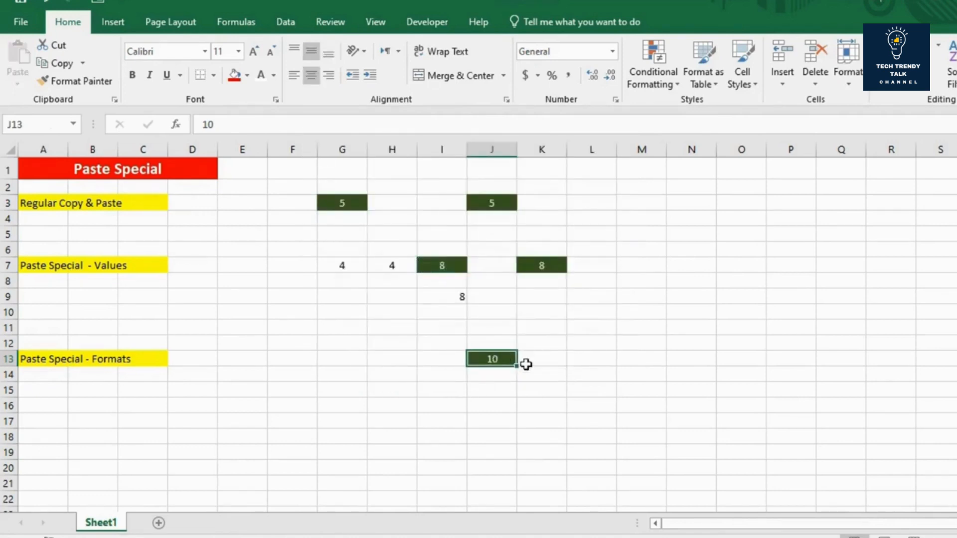